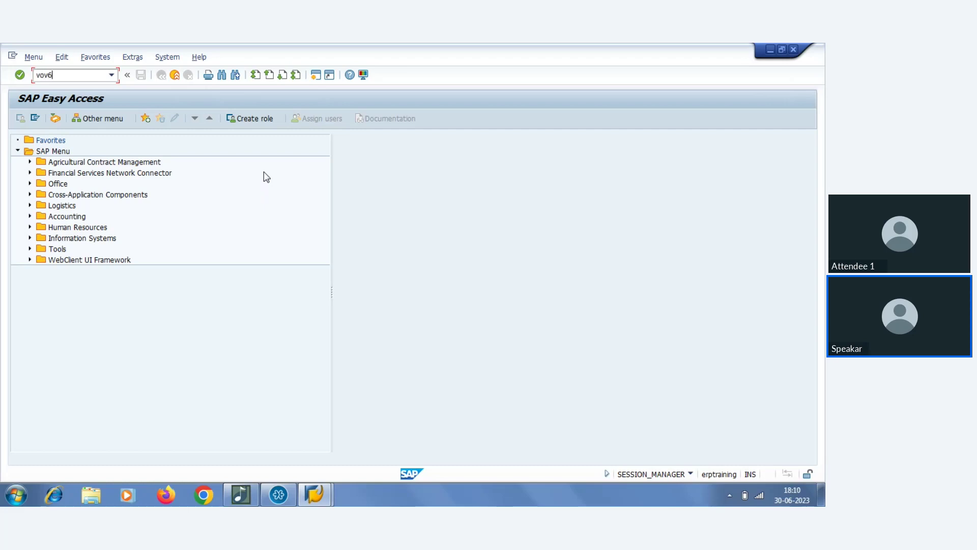
# Run transaction VOV6, view the details of schedule line category CV, and return to the SAP Easy Access screen.
pyautogui.press('Return')
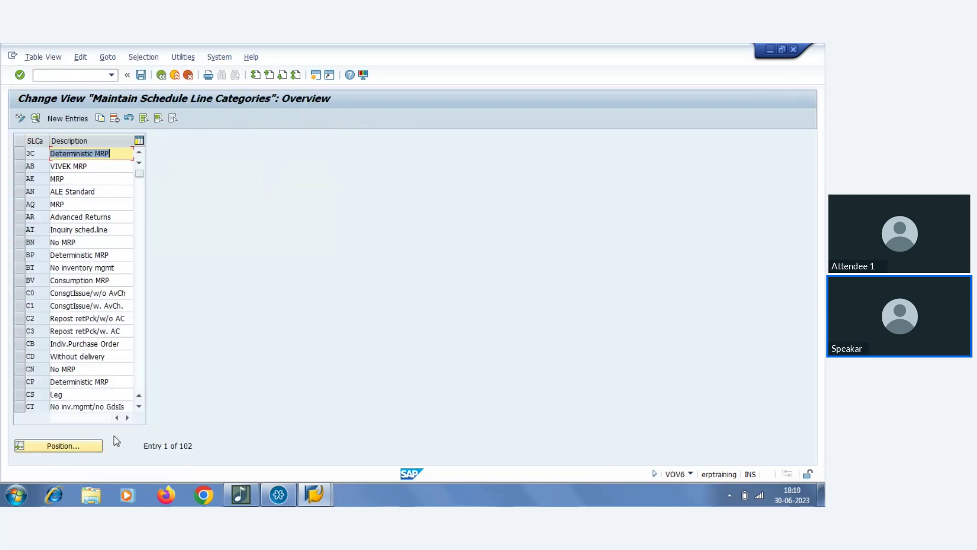
pyautogui.click(75, 446)
pyautogui.write('c')
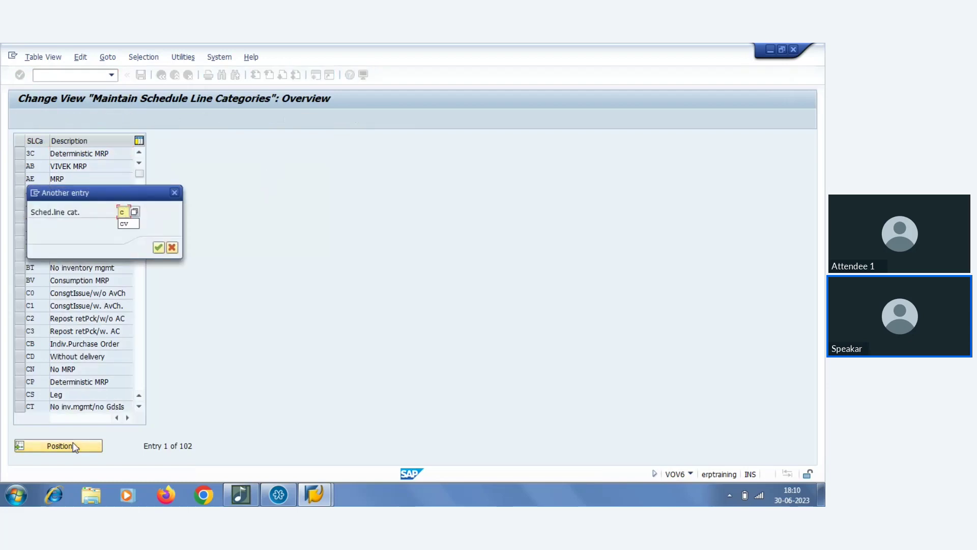
pyautogui.write('v')
pyautogui.press('Return')
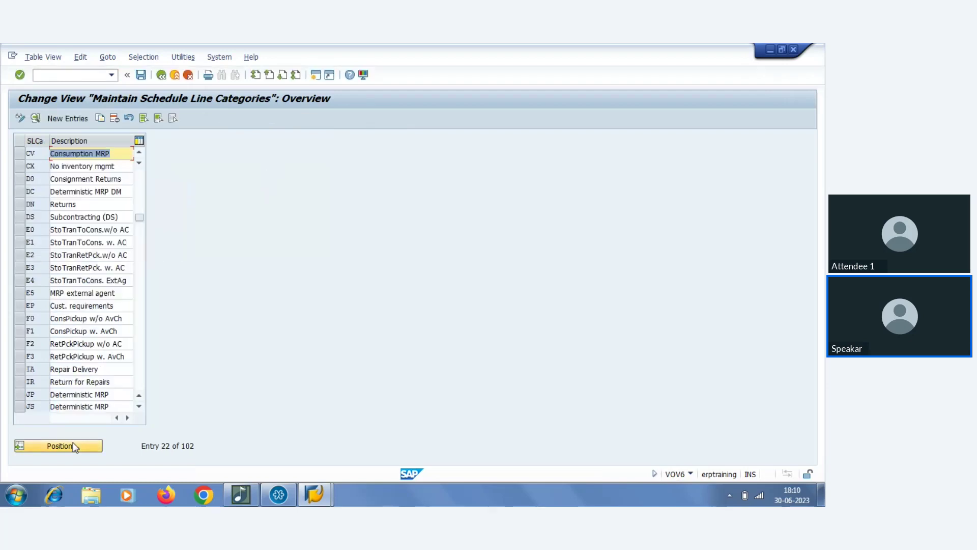
pyautogui.doubleClick(40, 154)
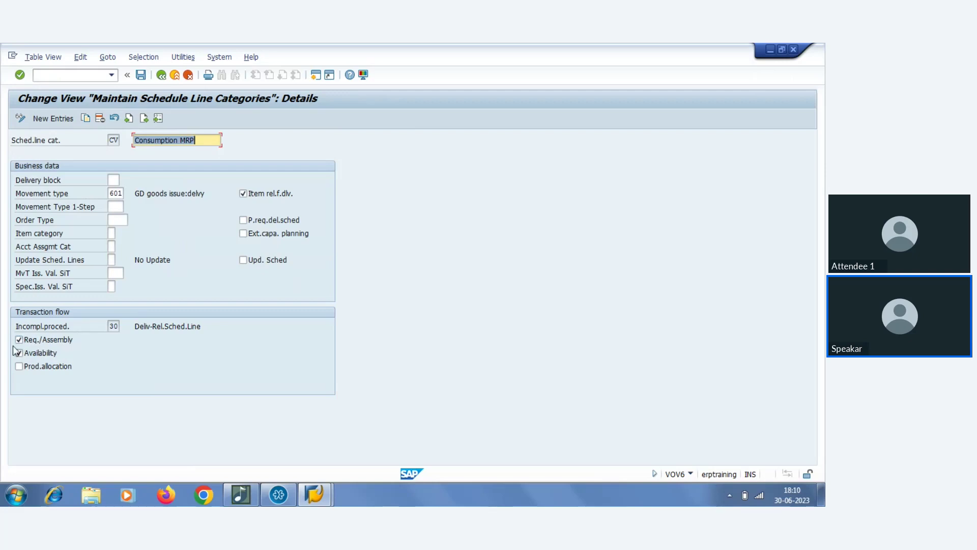
pyautogui.click(161, 76)
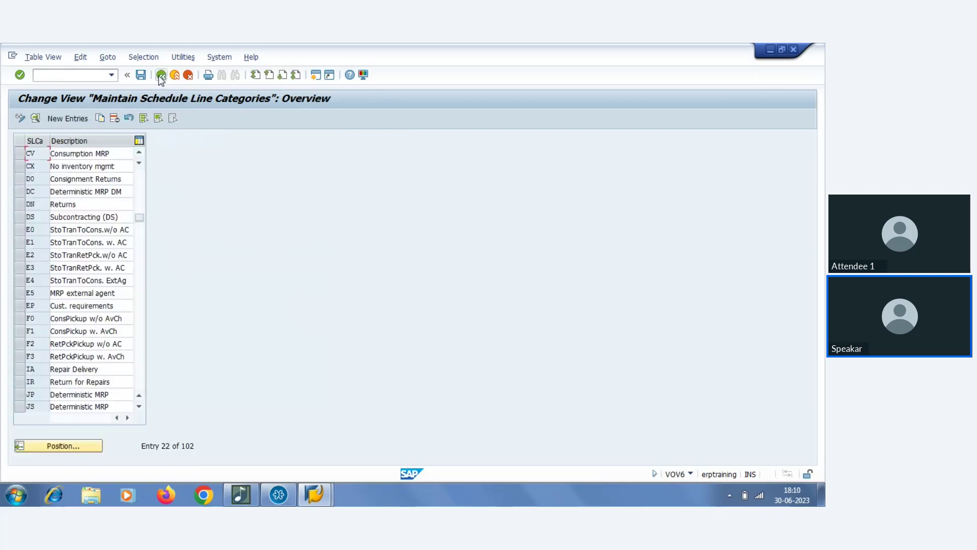
pyautogui.click(159, 76)
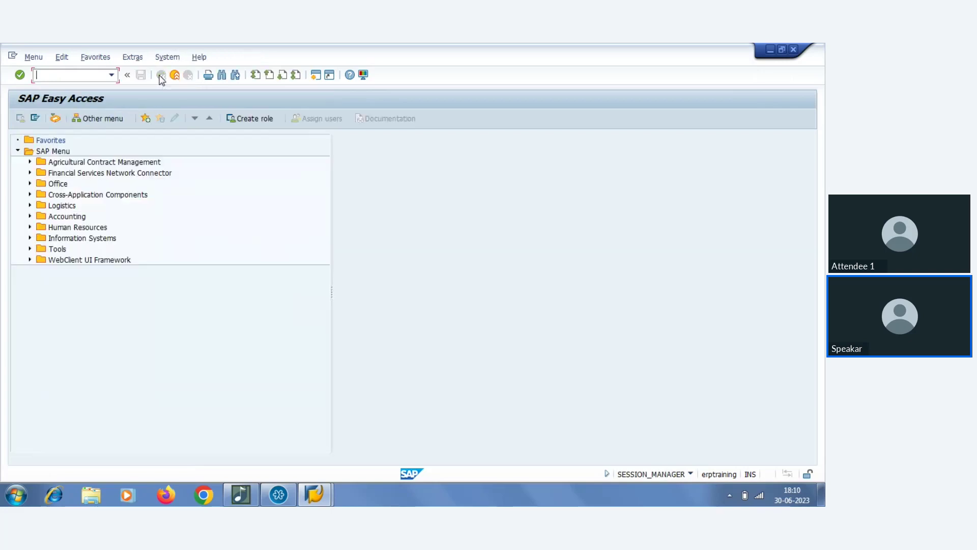
# Run transaction SPRO and display the SAP Reference IMG.
pyautogui.click(59, 76)
pyautogui.write('spro')
pyautogui.press('Return')
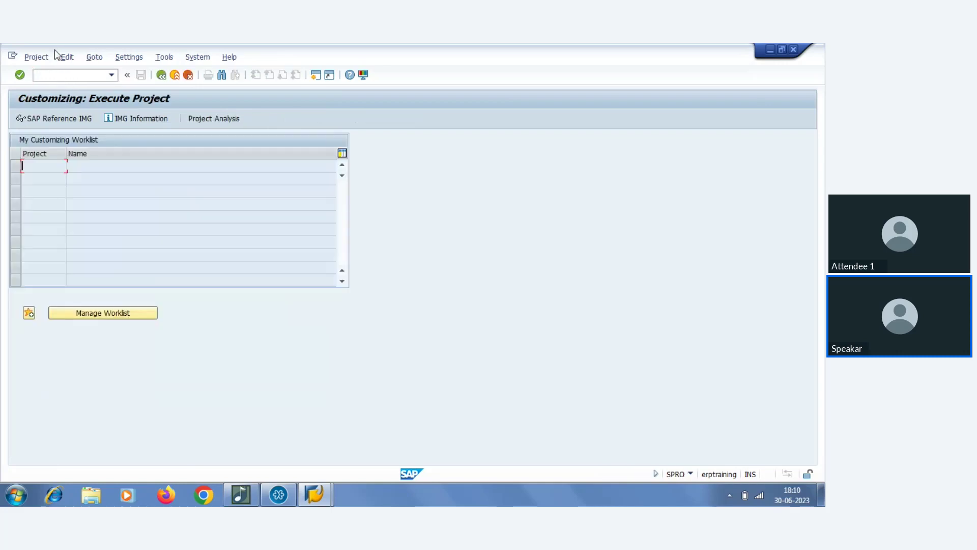
pyautogui.click(58, 120)
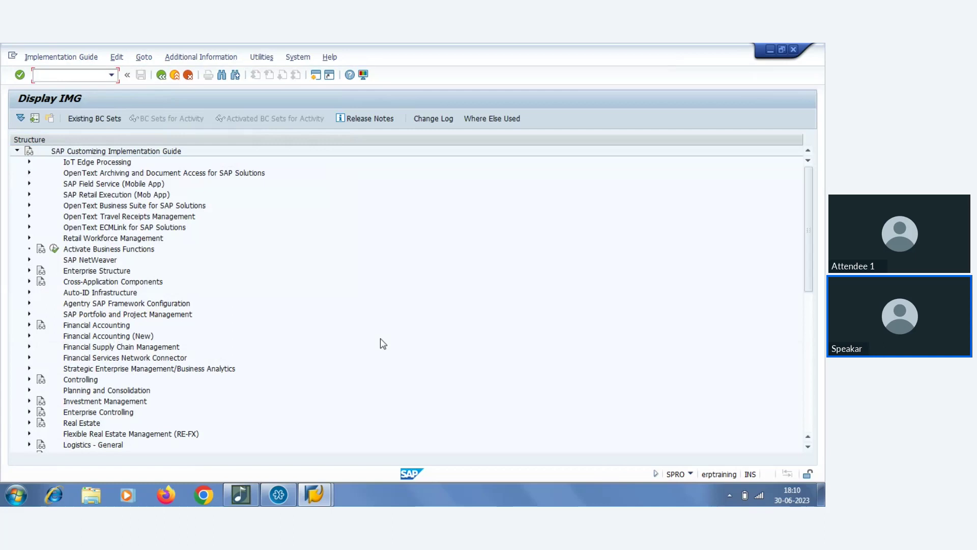
# Run Define Requirements Classes under Sales and Distribution, Basic Functions, Availability Check and Transfer of Requirements, Transfer of Requirements, and display class 011's details.
pyautogui.scroll(-5, 323, 277)
pyautogui.scroll(-2, 134, 301)
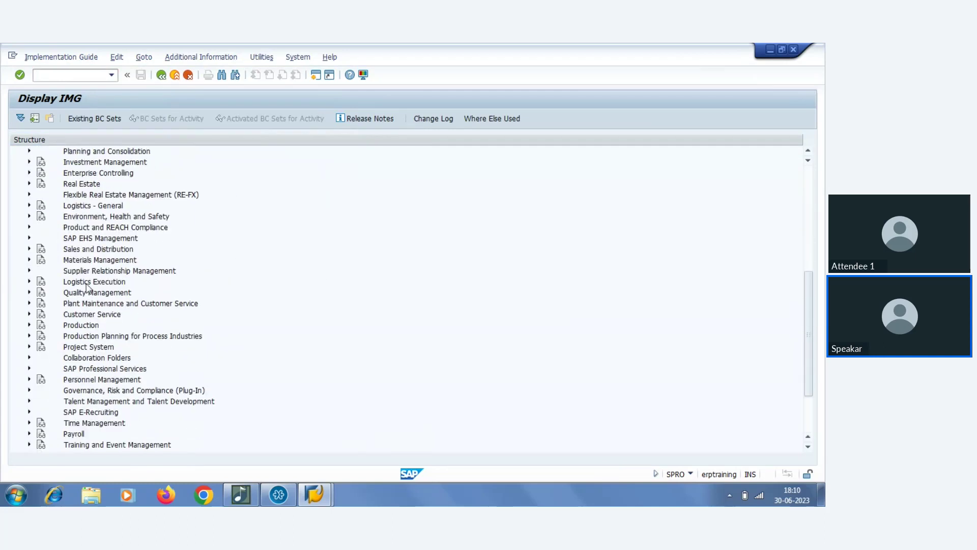
pyautogui.click(28, 250)
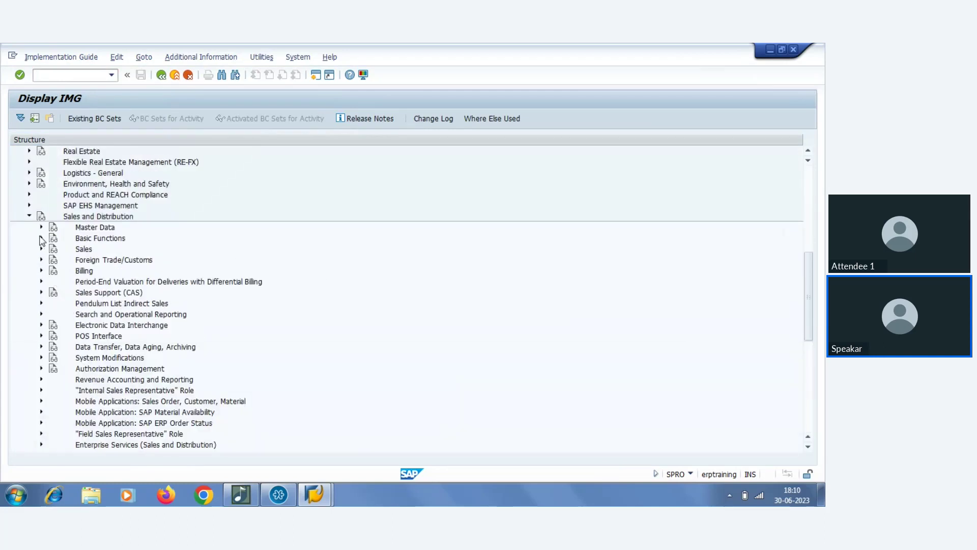
pyautogui.click(41, 237)
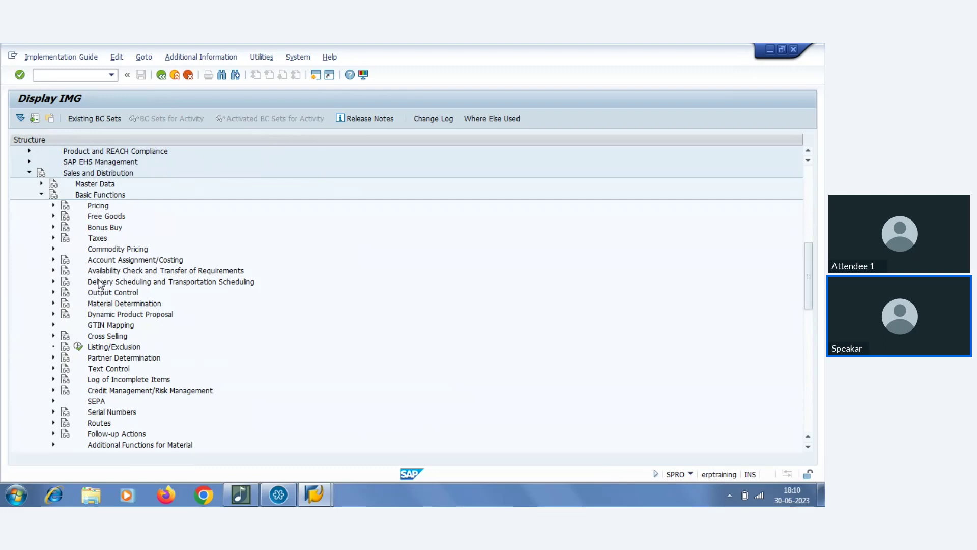
pyautogui.click(53, 270)
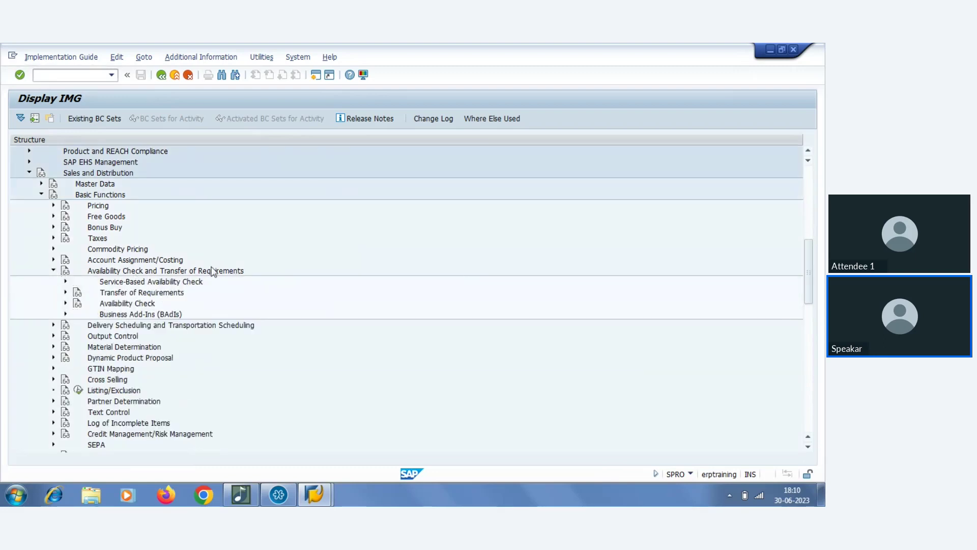
pyautogui.click(66, 292)
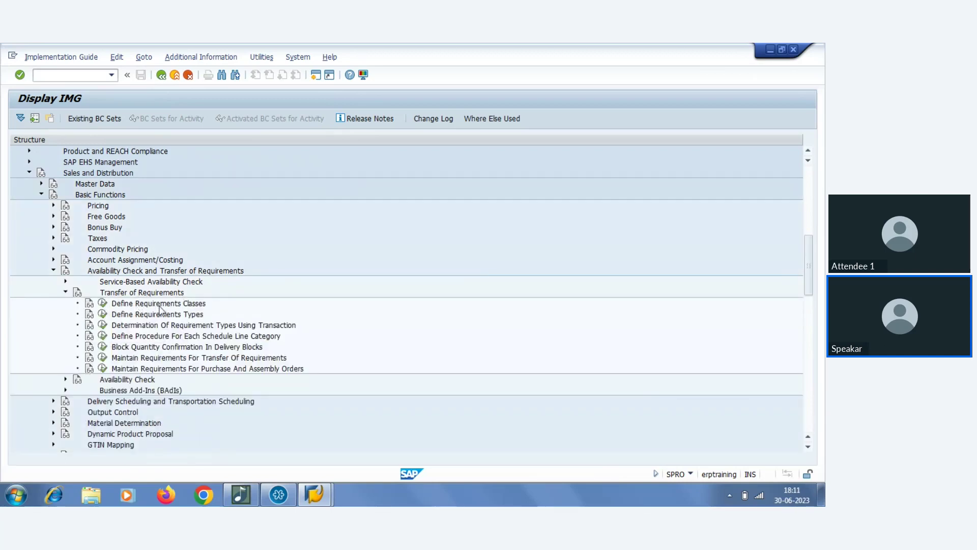
pyautogui.click(102, 303)
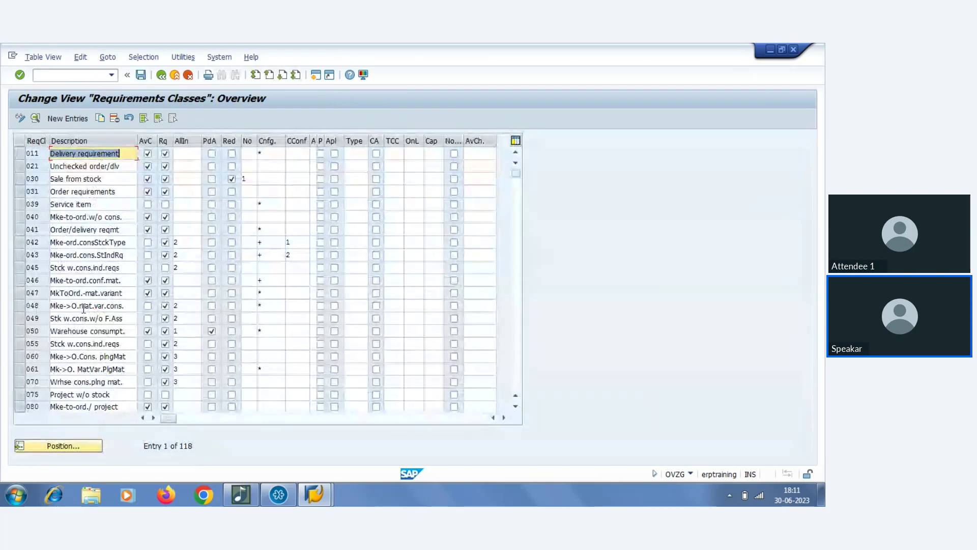
pyautogui.doubleClick(37, 154)
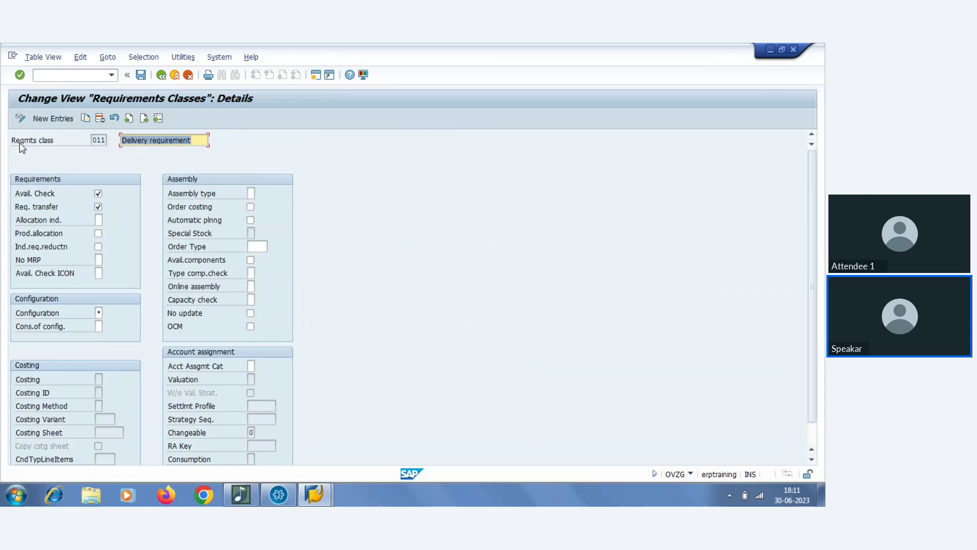
# Open a new session with transaction VOV6 and display the details of schedule line category CV.
pyautogui.click(315, 76)
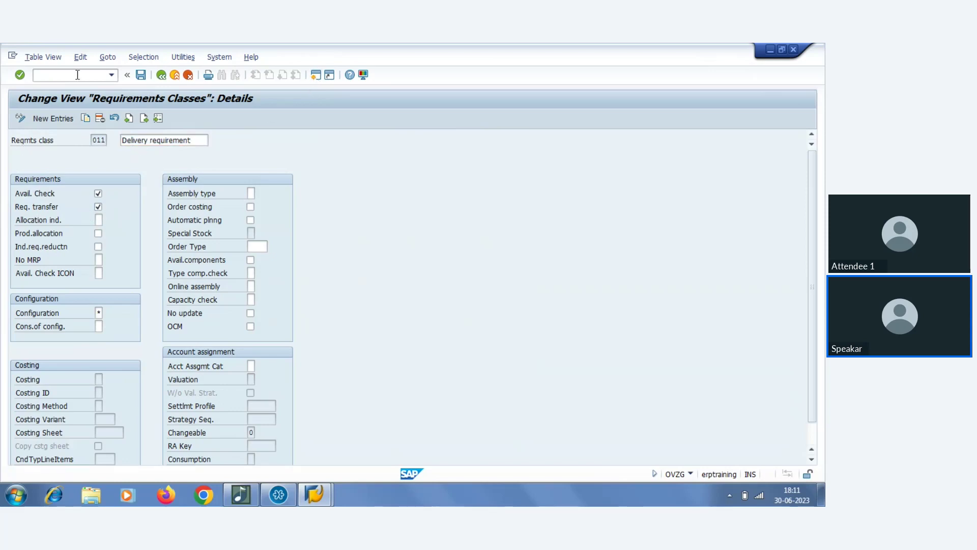
pyautogui.write('vov6')
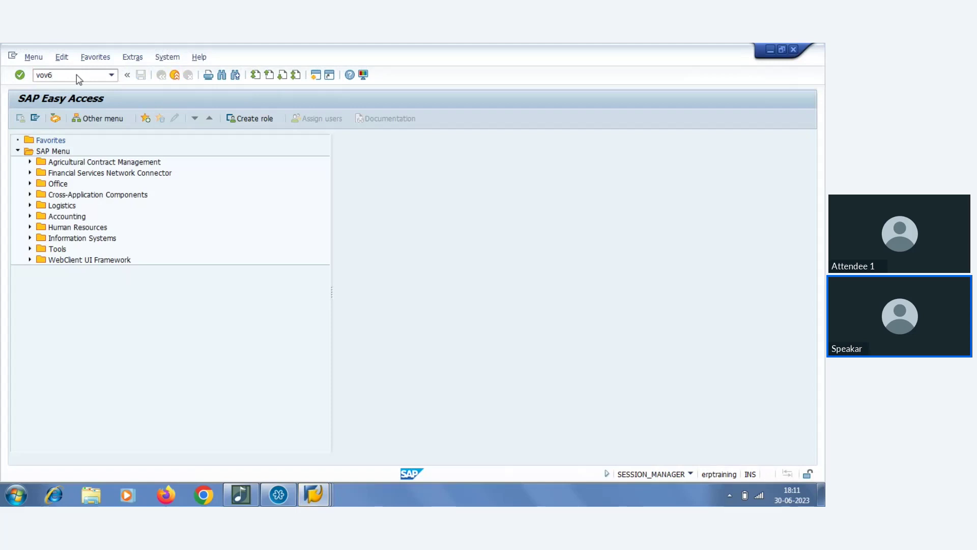
pyautogui.press('Return')
pyautogui.click(71, 447)
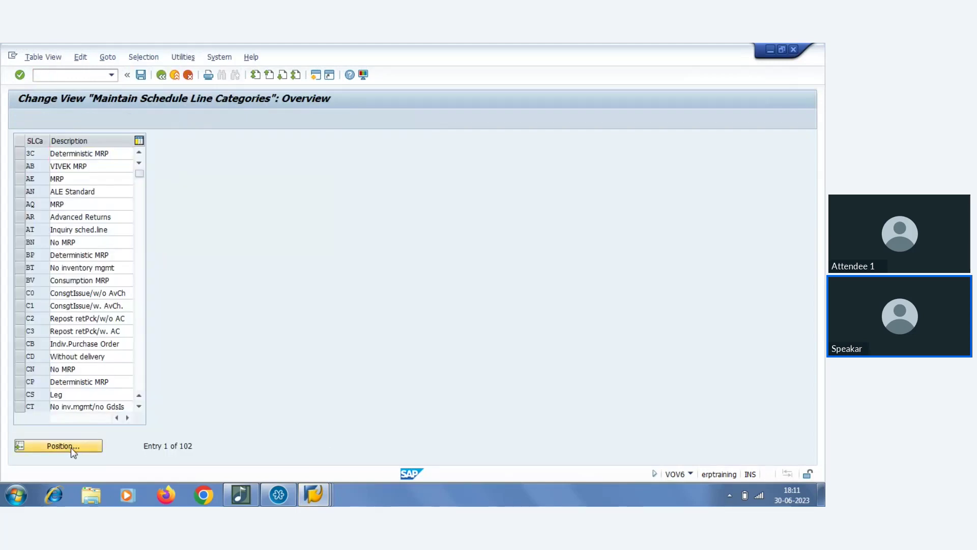
pyautogui.write('CV')
pyautogui.press('Return')
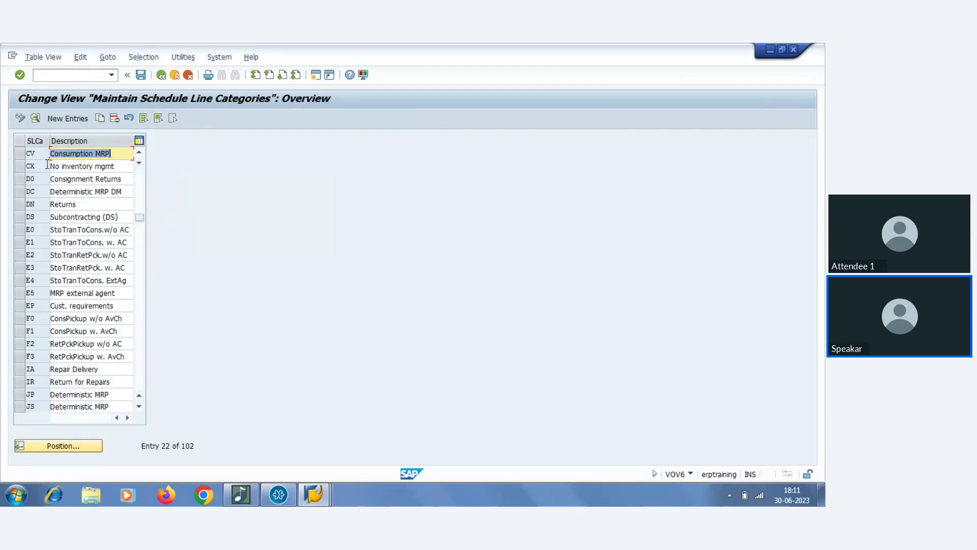
pyautogui.doubleClick(34, 154)
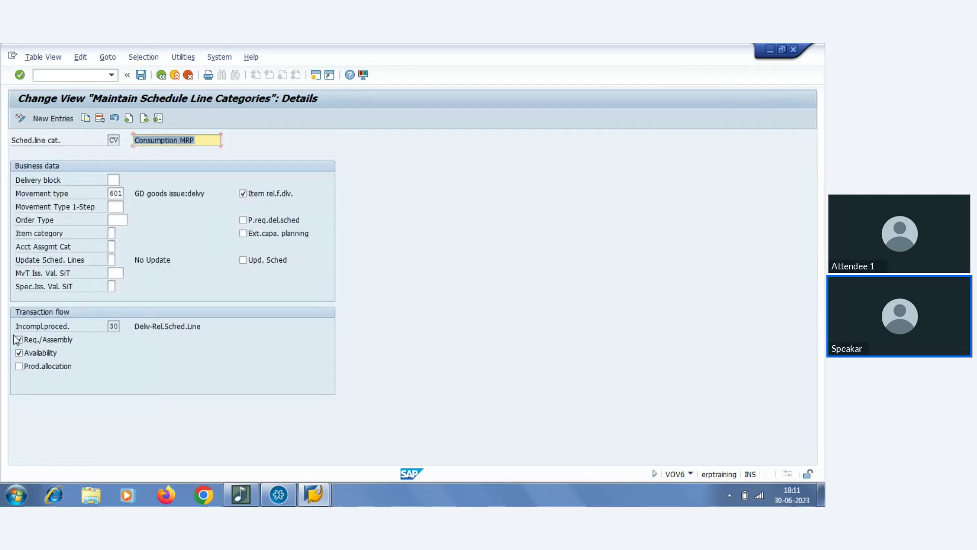
# Compare the availability check and requirements transfer settings of requirements class 011 with those of schedule line category CV across the two sessions.
pyautogui.click(321, 493)
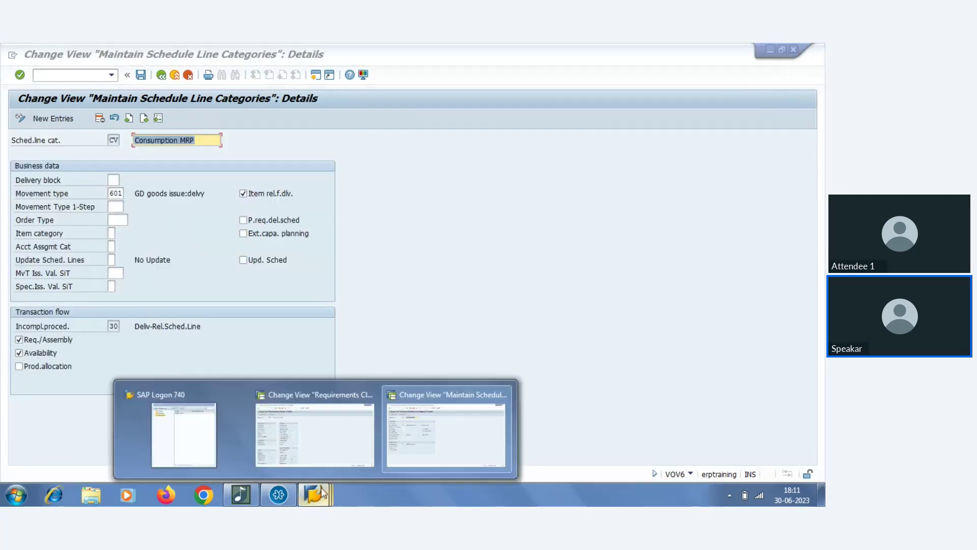
pyautogui.click(273, 431)
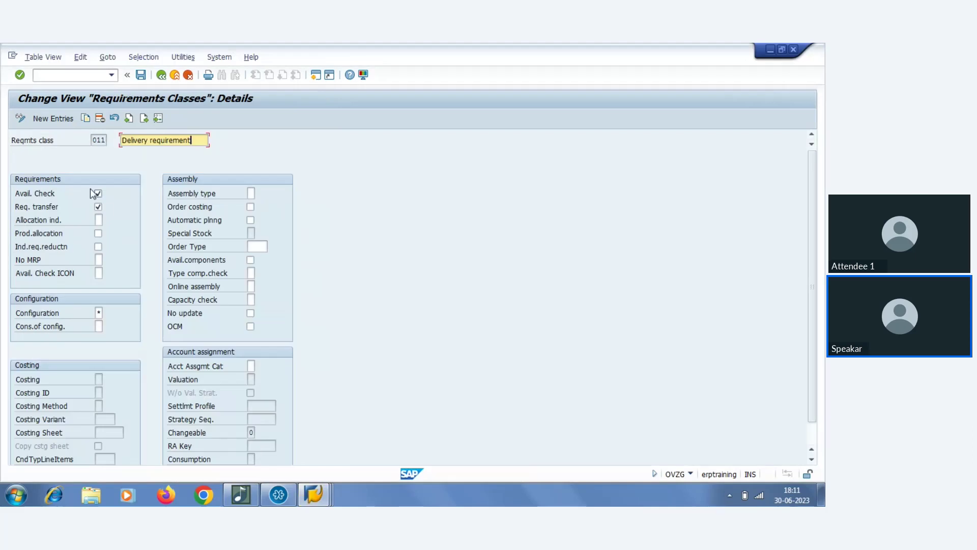
pyautogui.click(299, 495)
pyautogui.click(408, 441)
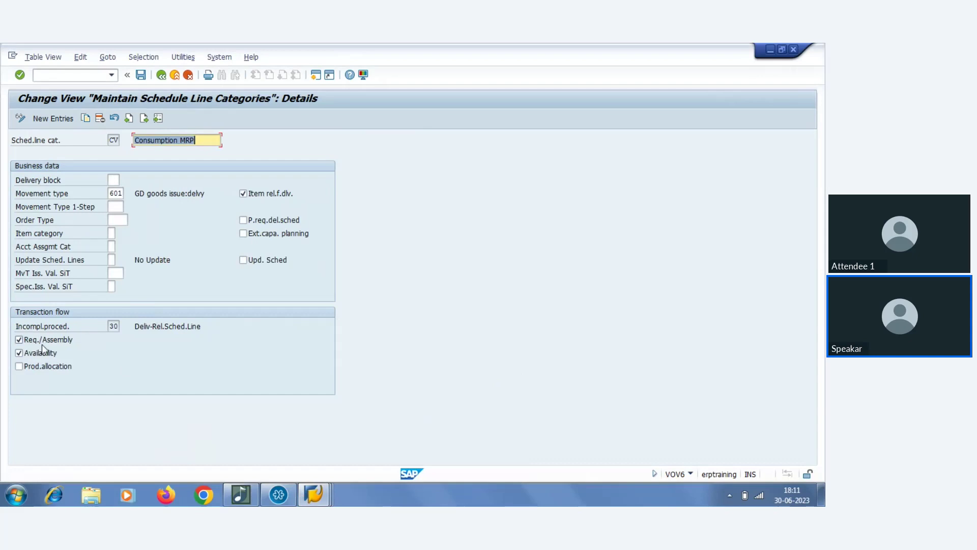
pyautogui.click(322, 494)
pyautogui.click(292, 419)
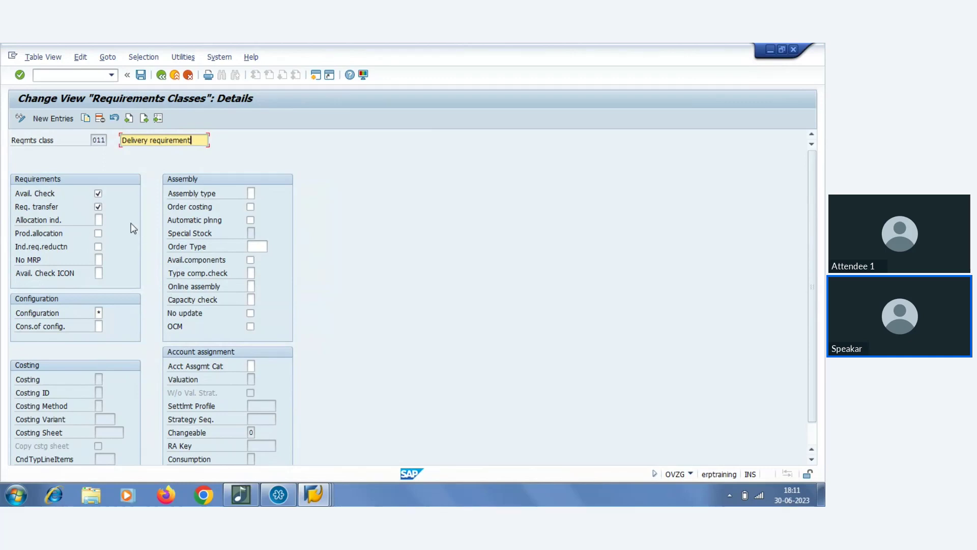
# Open a new session with transaction VA03 and display the sales order listed first in the order field's input history.
pyautogui.click(316, 75)
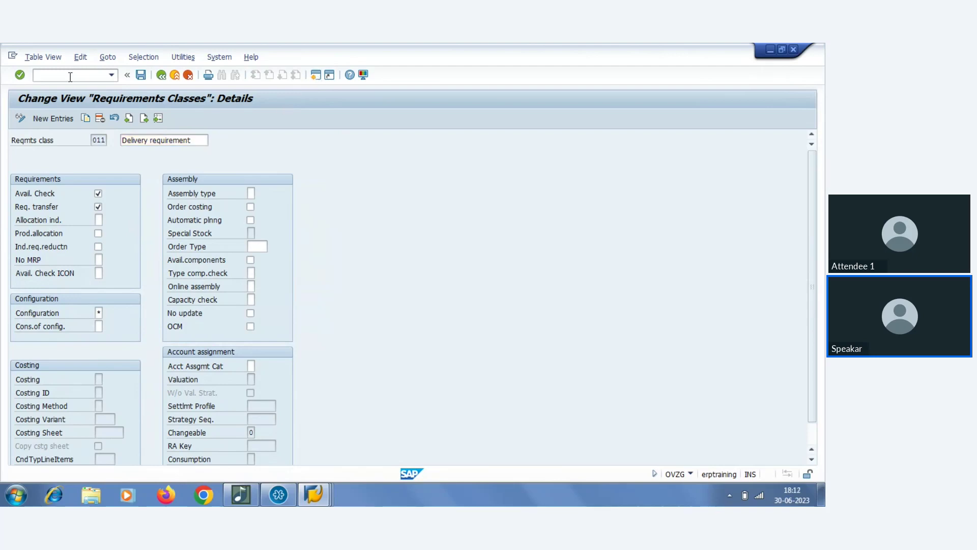
pyautogui.write('v')
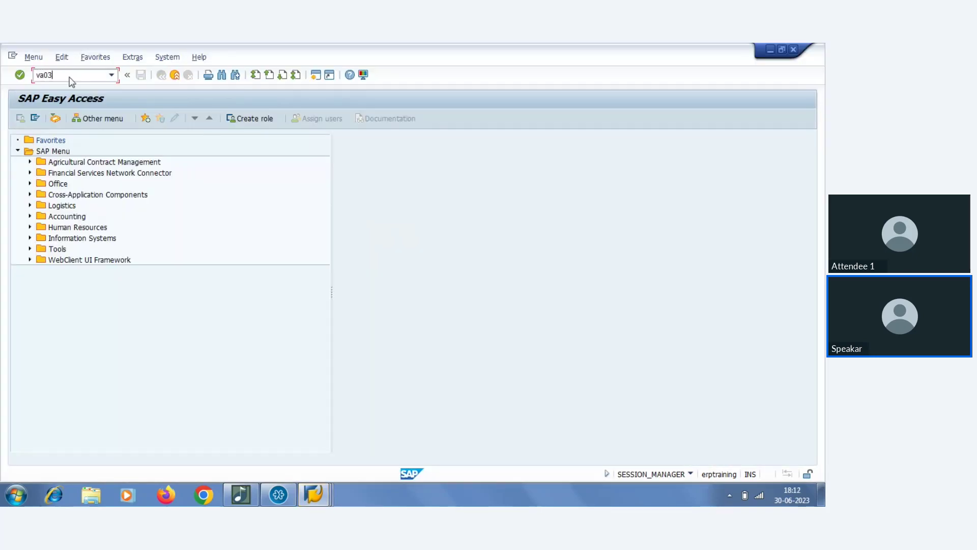
pyautogui.write('a03')
pyautogui.press('Return')
pyautogui.press('Down')
pyautogui.press('Down')
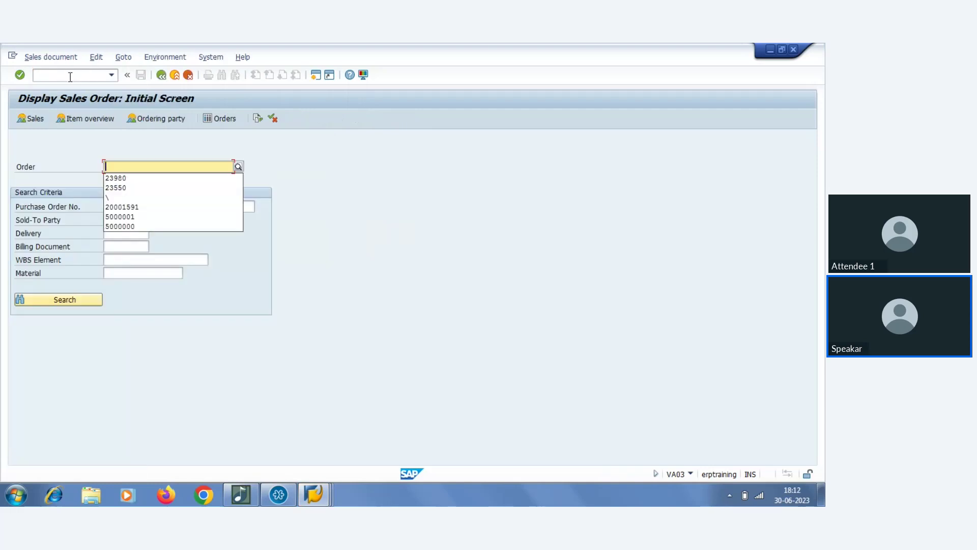
pyautogui.press('Return')
pyautogui.press('Return')
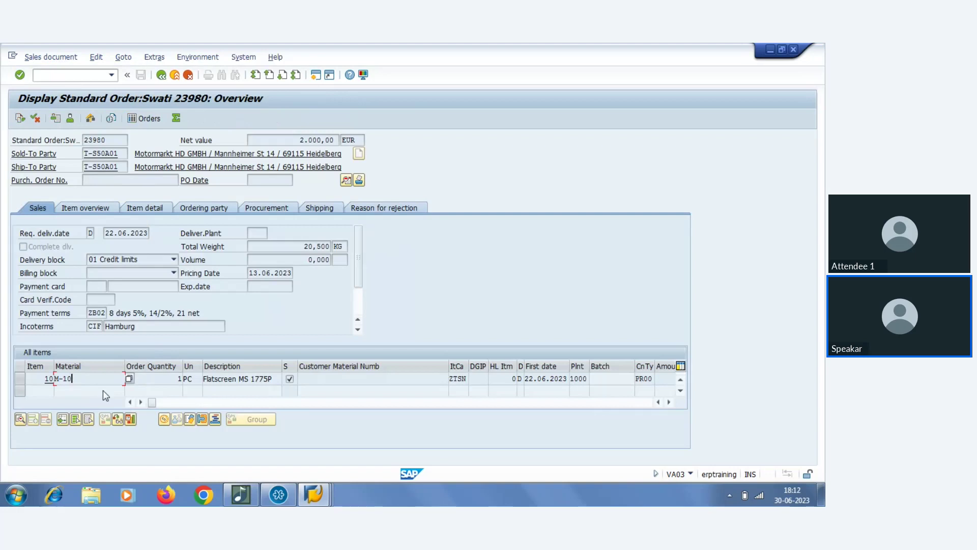
# Check the confirmed quantity in the schedule lines of order item 10, material M-10, and return to the initial order screen.
pyautogui.doubleClick(93, 377)
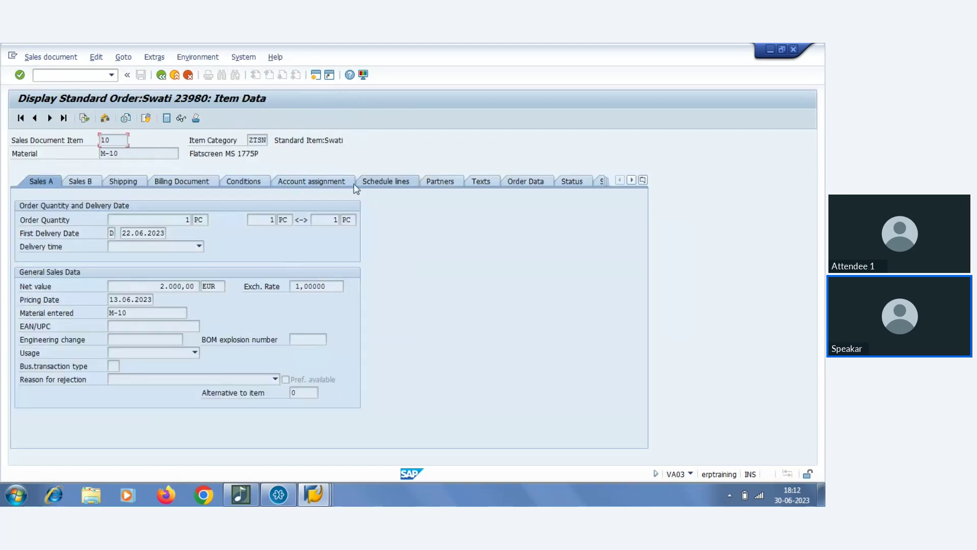
pyautogui.click(393, 181)
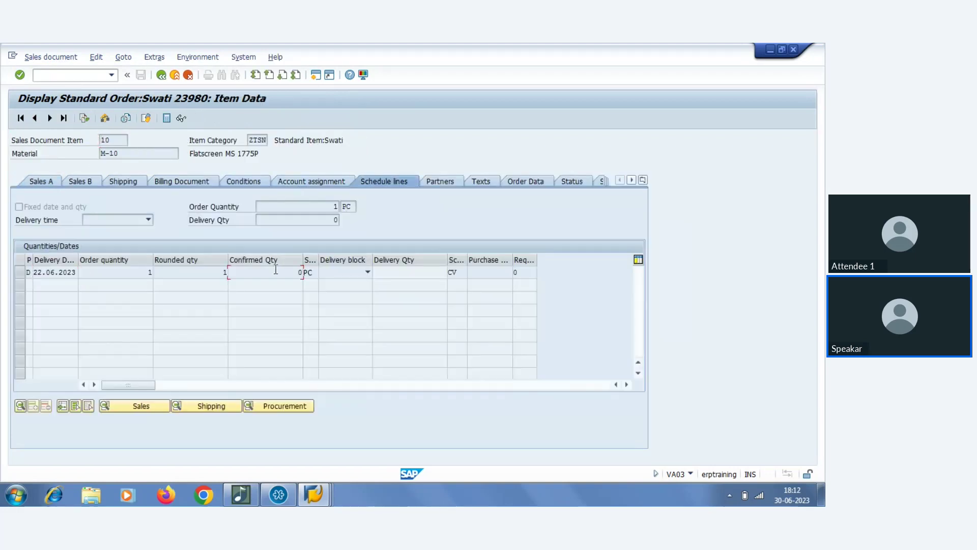
pyautogui.click(298, 272)
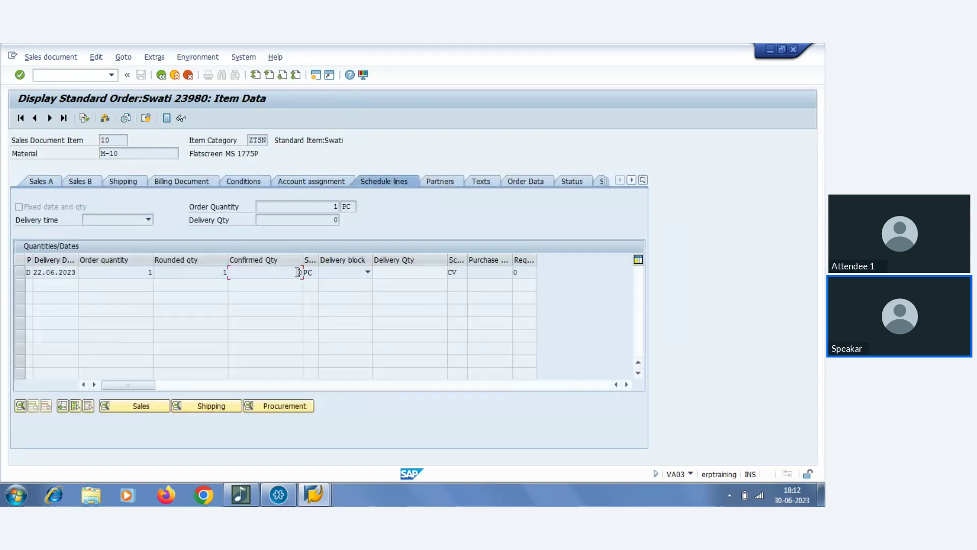
pyautogui.click(161, 75)
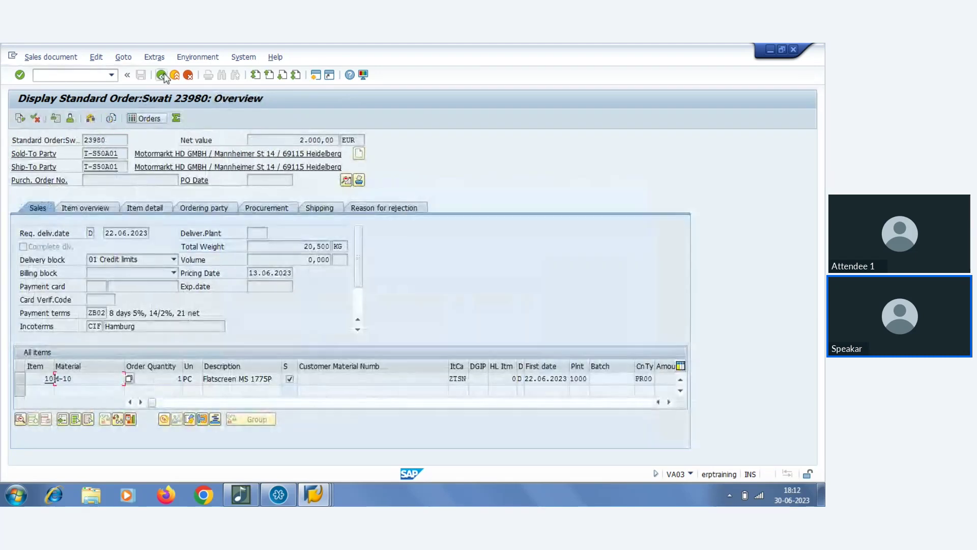
pyautogui.click(161, 75)
# Replace the order number with the second order from the field's input history.
pyautogui.click(139, 167)
pyautogui.press('BackSpace')
pyautogui.press('BackSpace')
pyautogui.press('BackSpace')
pyautogui.press('BackSpace')
pyautogui.press('BackSpace')
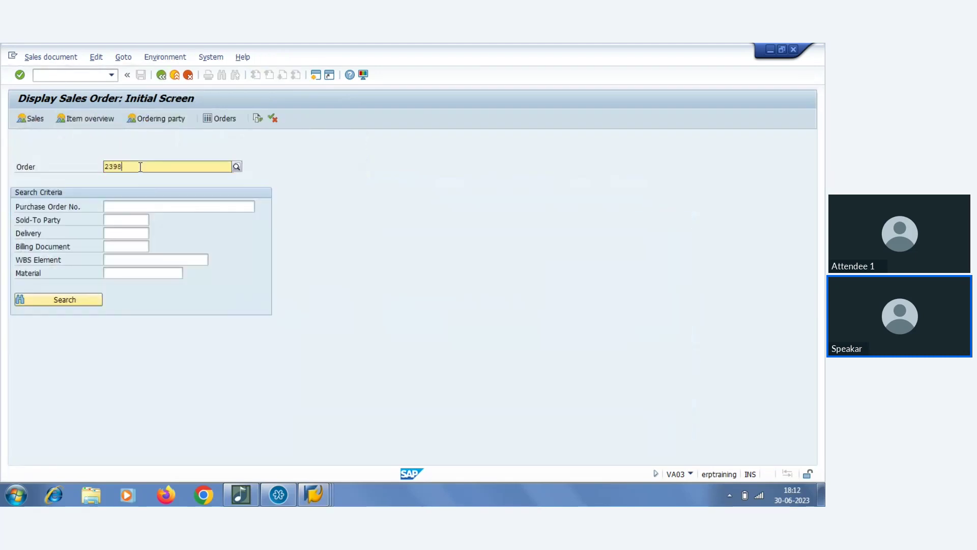
pyautogui.press('BackSpace')
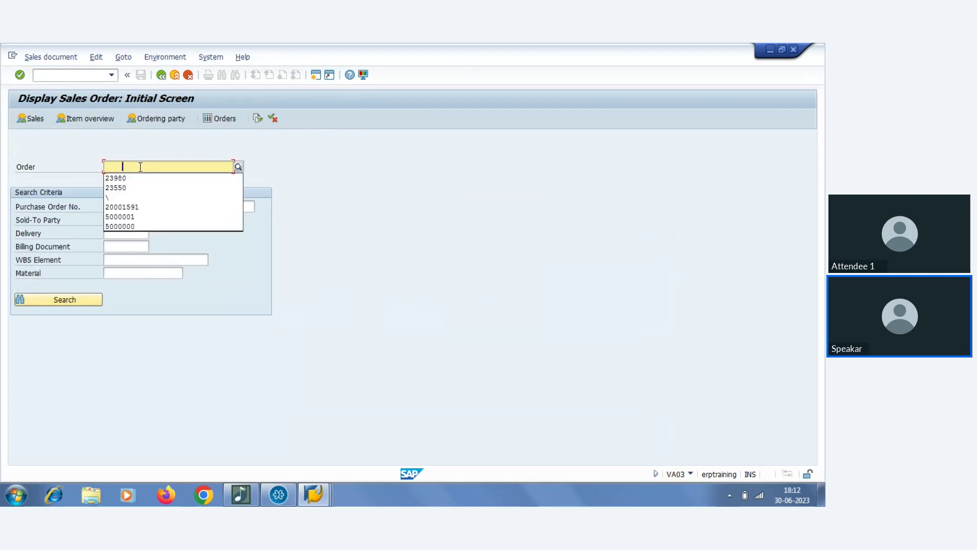
pyautogui.press('Down')
pyautogui.press('Down')
pyautogui.press('Return')
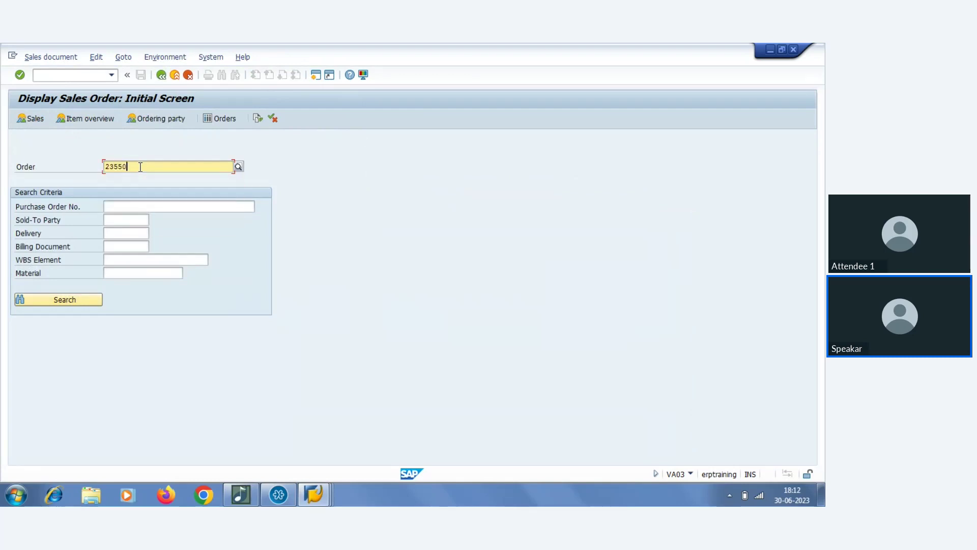
# Display the second sales order and open the schedule lines of item 10, material M-10.
pyautogui.press('Return')
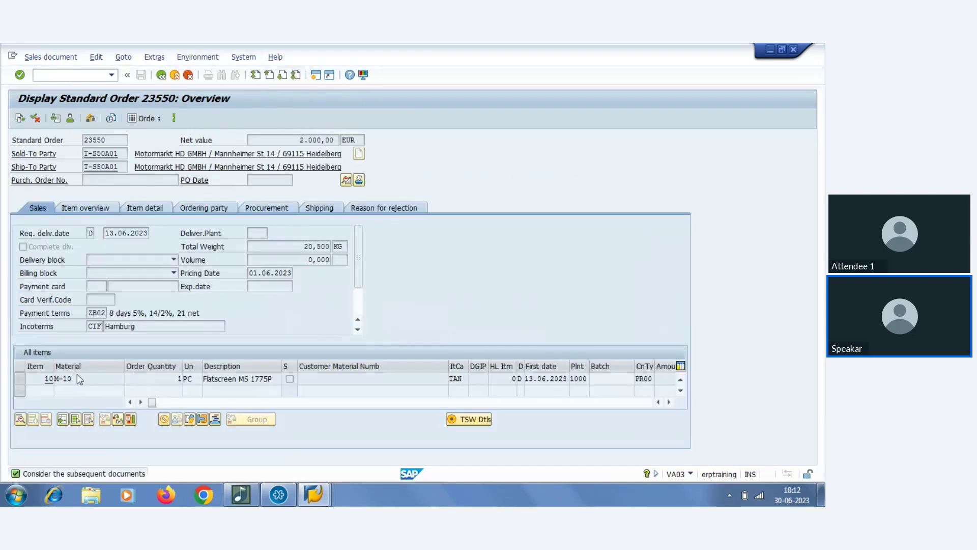
pyautogui.doubleClick(78, 373)
pyautogui.click(391, 182)
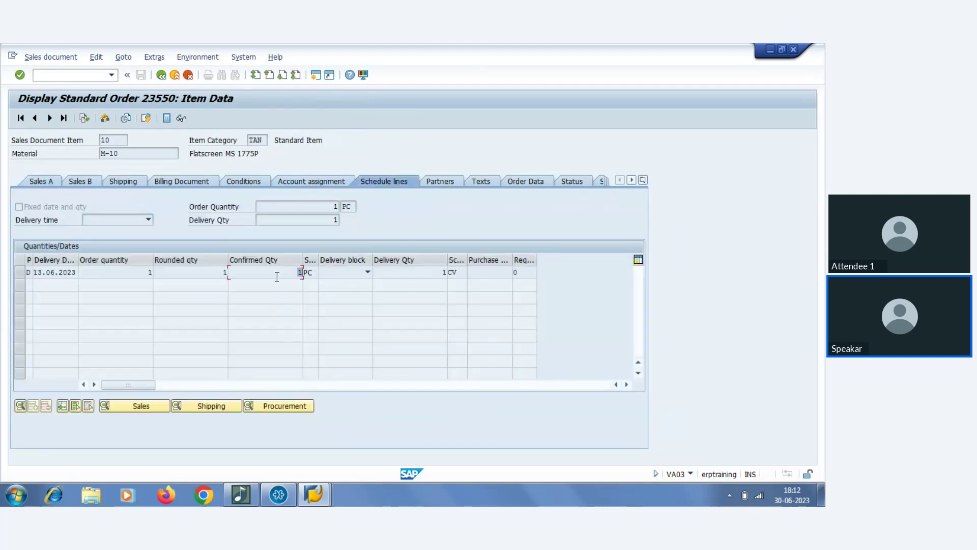
# Review requirements class 011 and schedule line category CV in their sessions, and return to the order's schedule lines.
pyautogui.moveTo(313, 493)
pyautogui.click(246, 426)
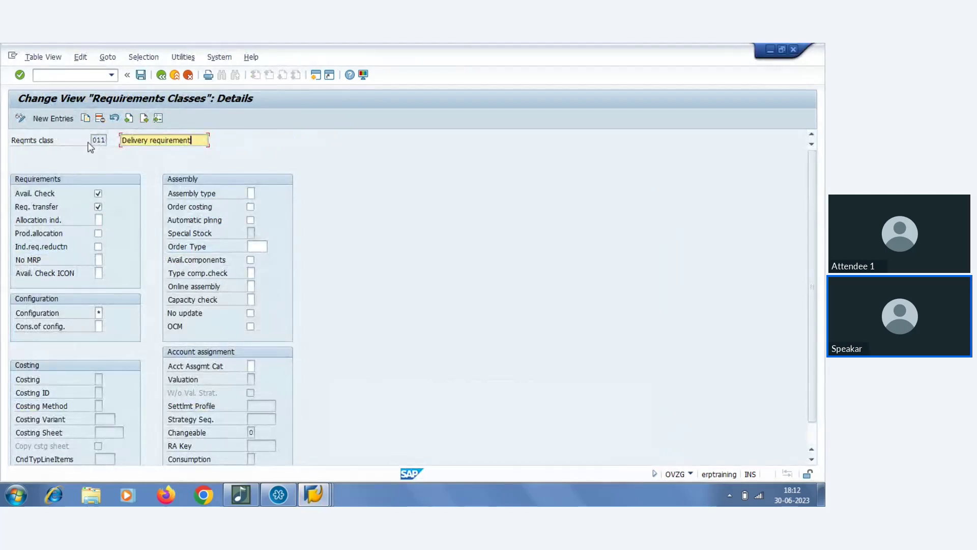
pyautogui.click(318, 493)
pyautogui.moveTo(328, 475)
pyautogui.click(338, 407)
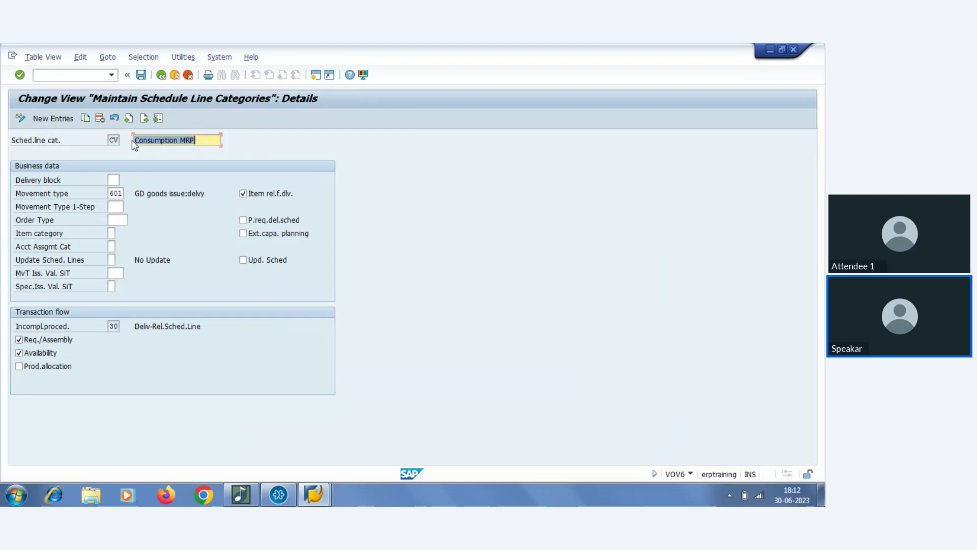
pyautogui.moveTo(330, 493)
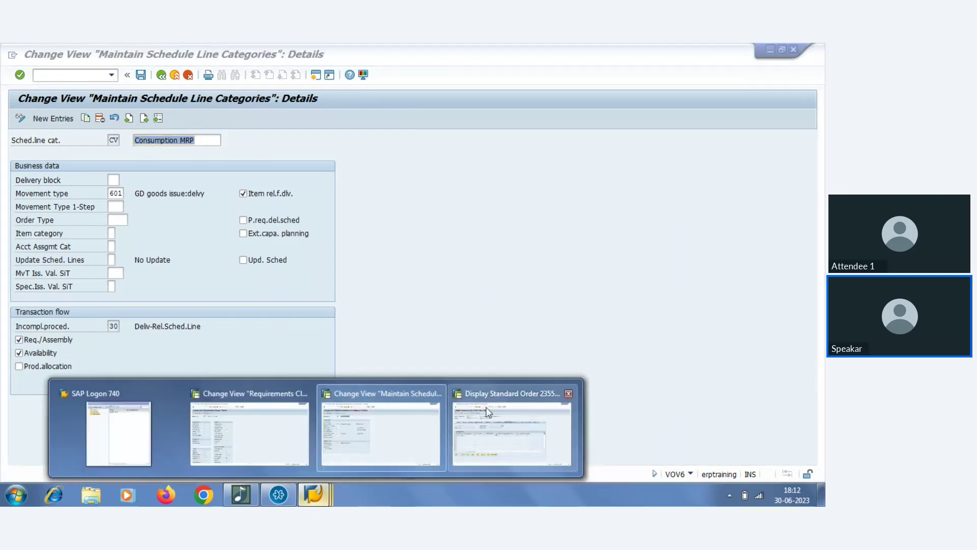
pyautogui.click(487, 407)
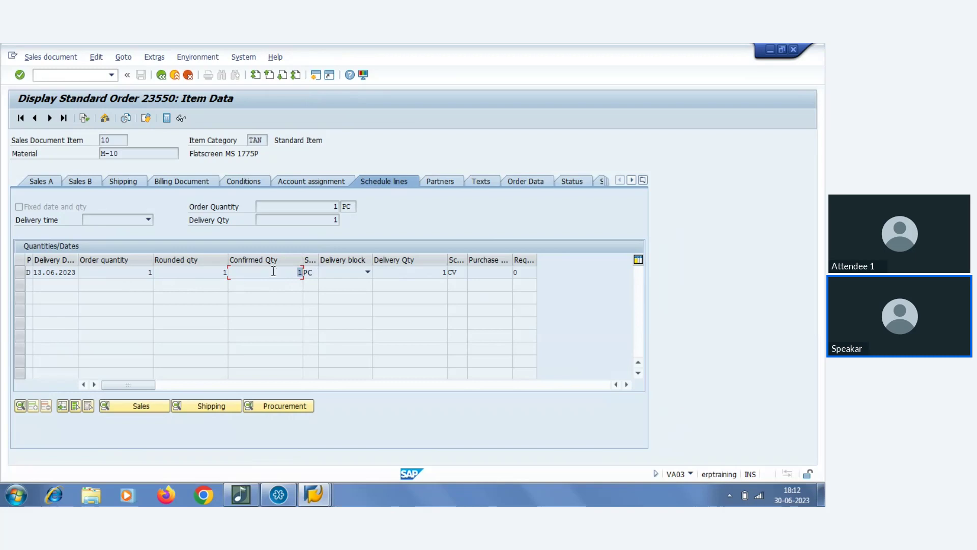
# Compare the details of schedule line category CV with those of requirements class 011 across their two sessions.
pyautogui.click(314, 495)
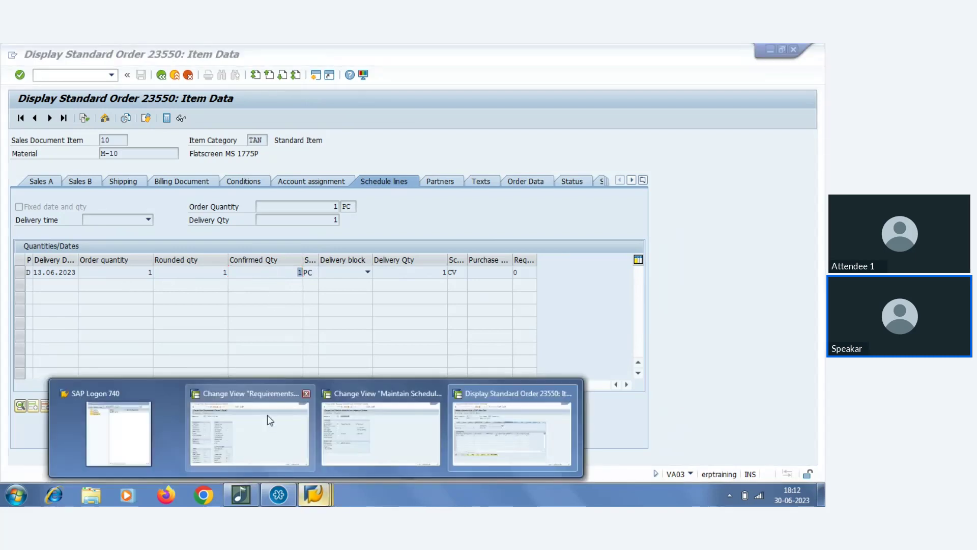
pyautogui.click(361, 415)
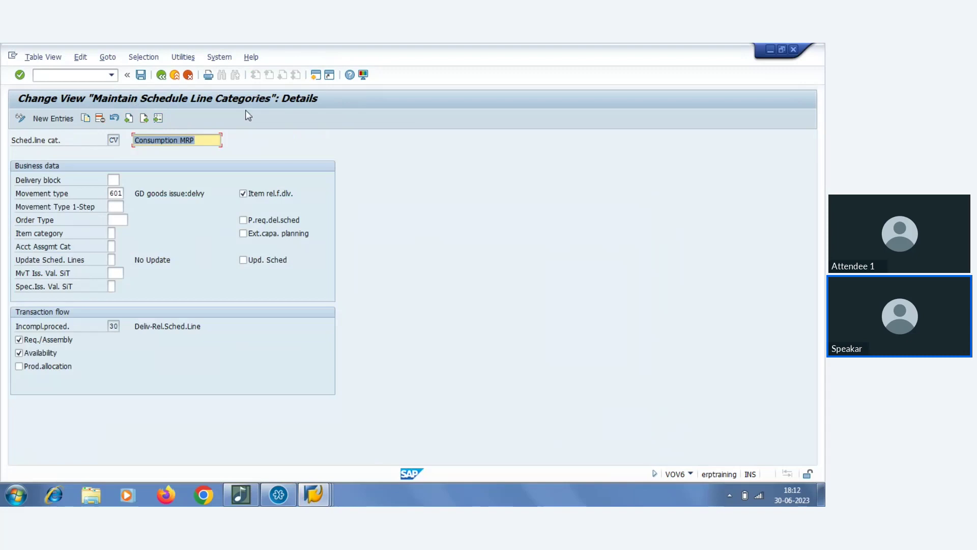
pyautogui.click(313, 494)
pyautogui.click(296, 453)
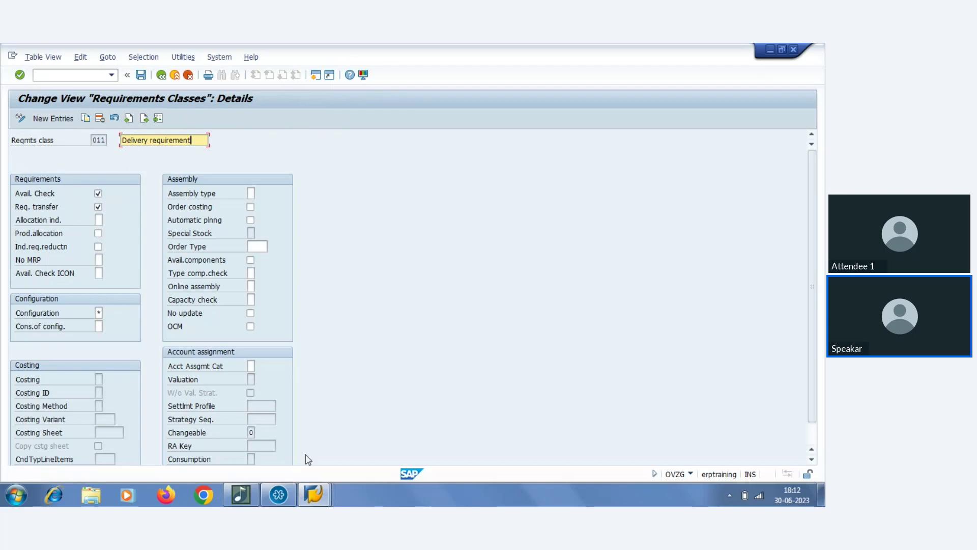
pyautogui.click(314, 494)
pyautogui.click(340, 439)
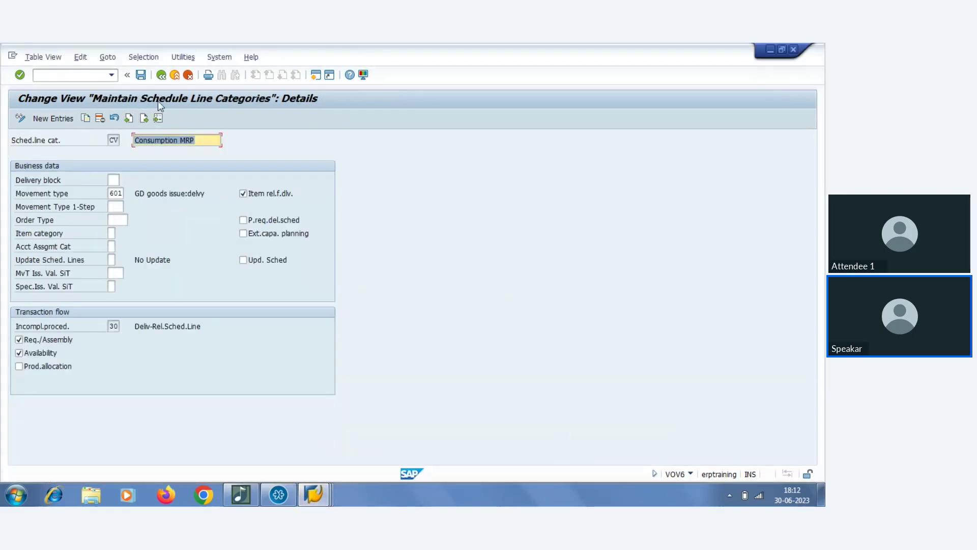
# Return to the sales order session and check the item's schedule line category, widening its column in the schedule lines table.
pyautogui.click(314, 495)
pyautogui.click(508, 435)
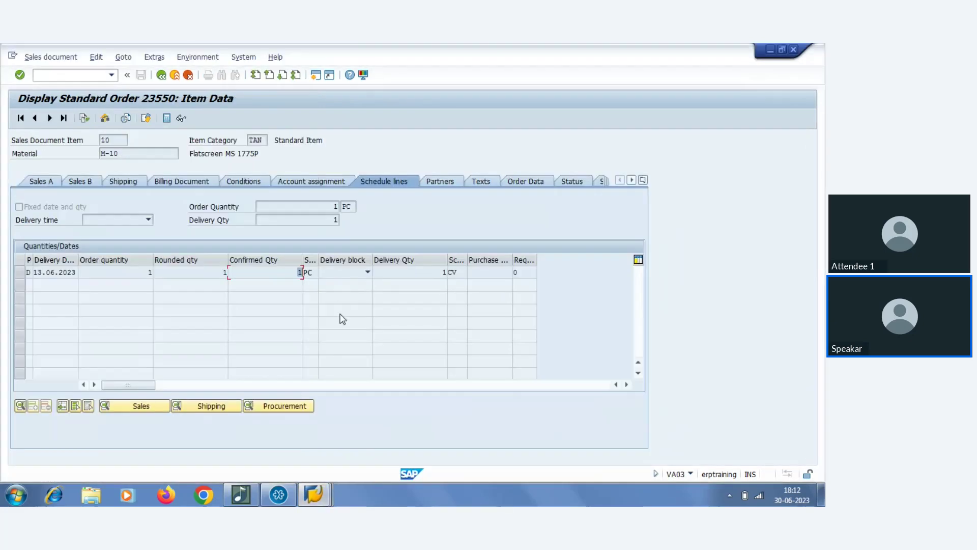
pyautogui.click(454, 273)
pyautogui.moveTo(467, 259); pyautogui.dragTo(476, 258)
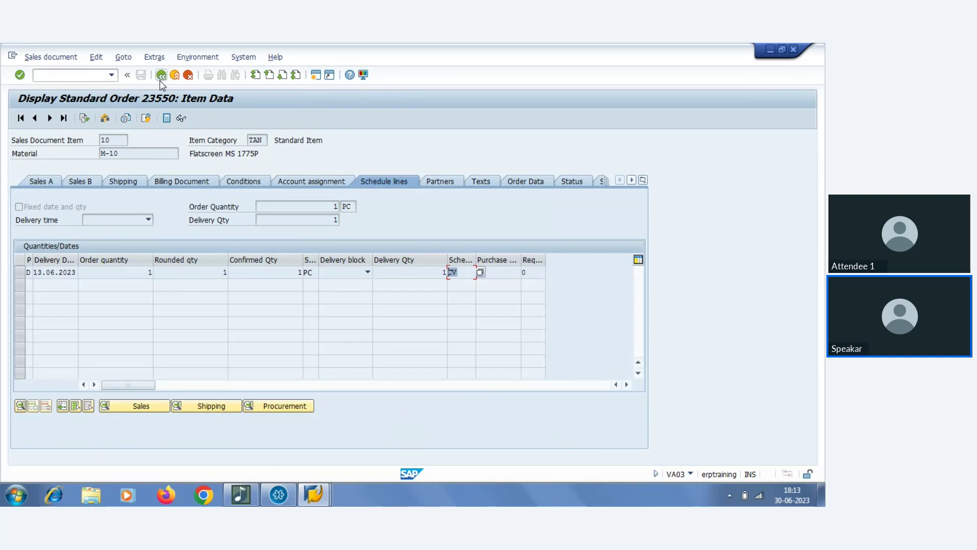
pyautogui.press('F3')
pyautogui.moveTo(461, 275); pyautogui.dragTo(409, 277)
# Check the requirements class key in the Requirements Classes session and switch back to the order's schedule lines.
pyautogui.moveTo(313, 492)
pyautogui.click(248, 432)
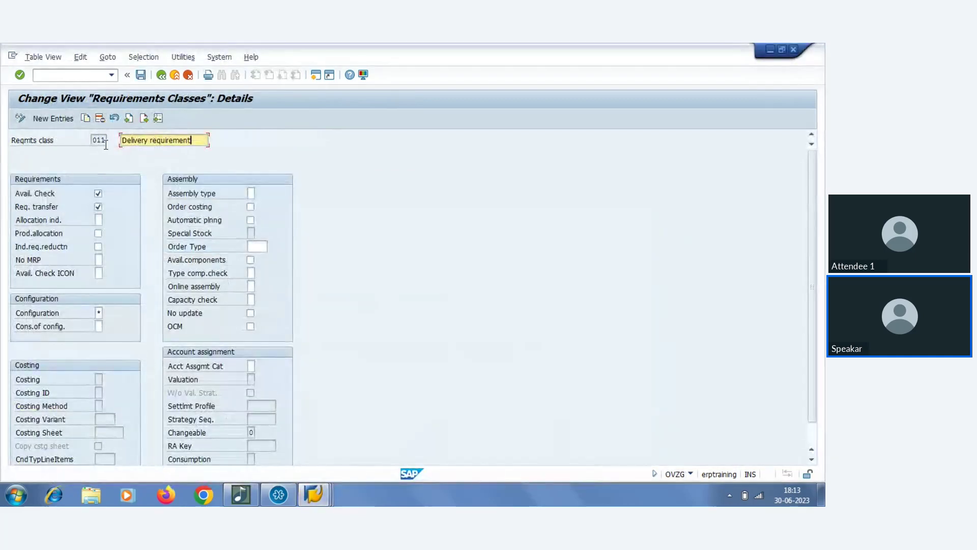
pyautogui.doubleClick(103, 141)
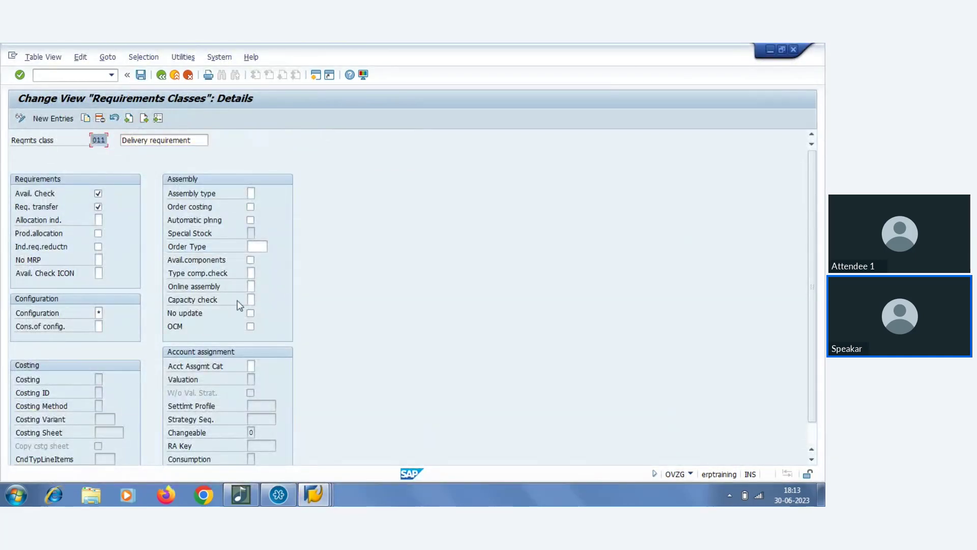
pyautogui.moveTo(314, 492)
pyautogui.click(489, 424)
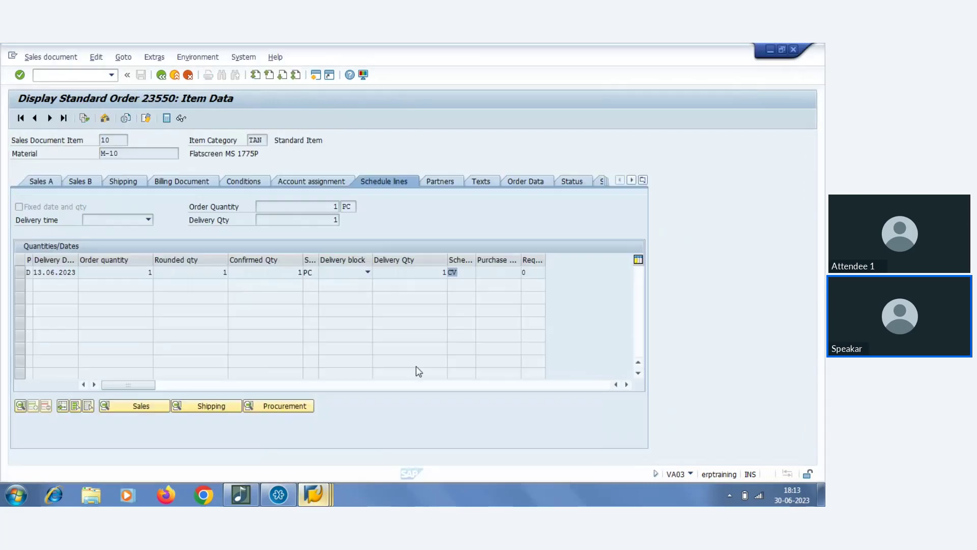
# Leave the requirements class details for the IMG structure and open the Define Requirements Types activity.
pyautogui.click(299, 460)
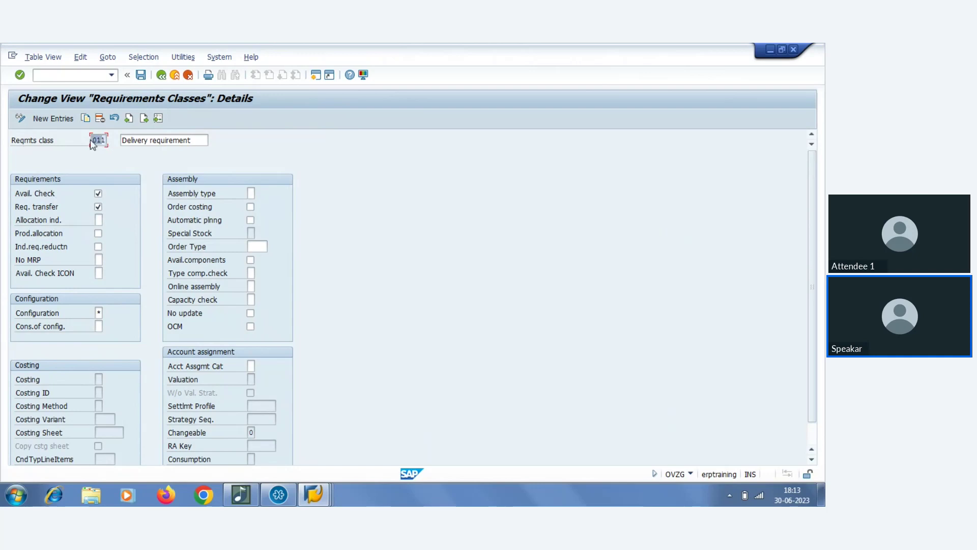
pyautogui.click(162, 75)
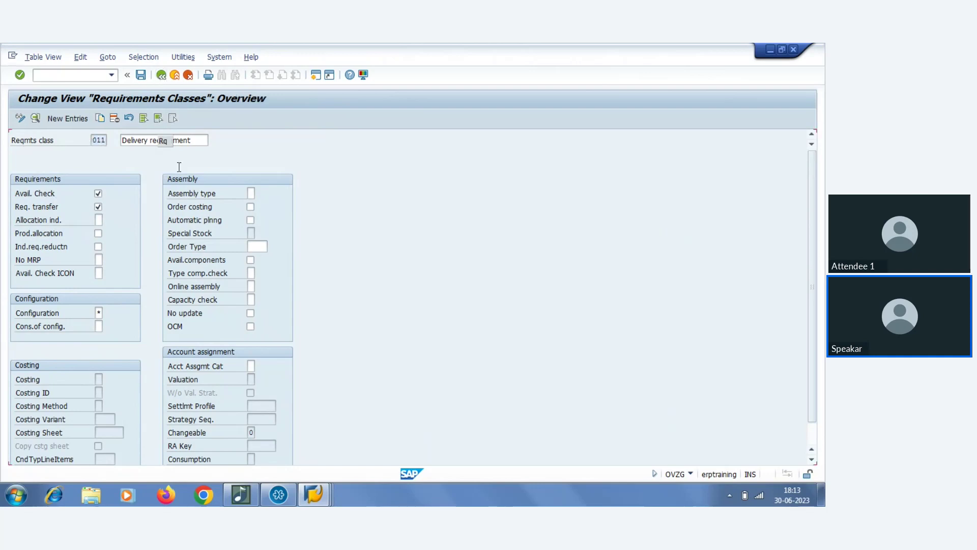
pyautogui.click(161, 75)
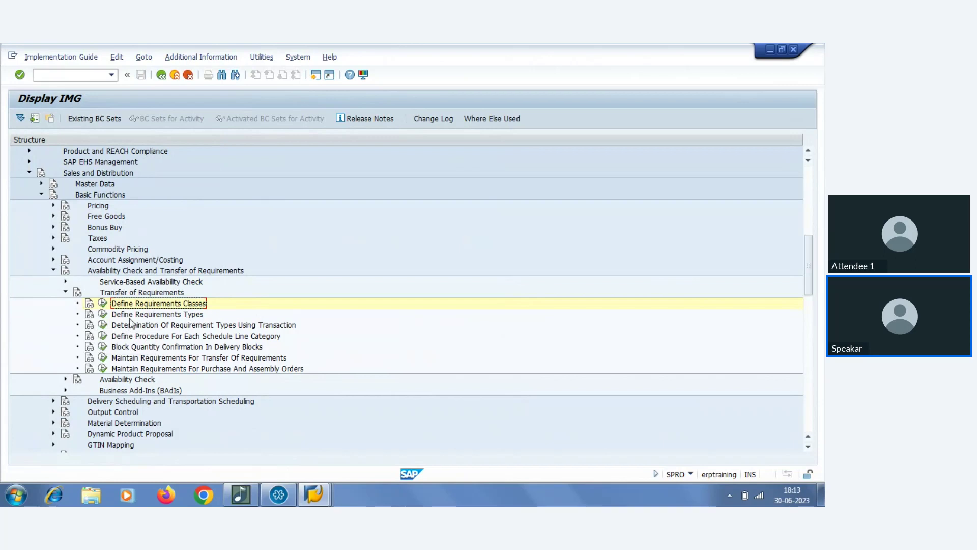
pyautogui.click(102, 314)
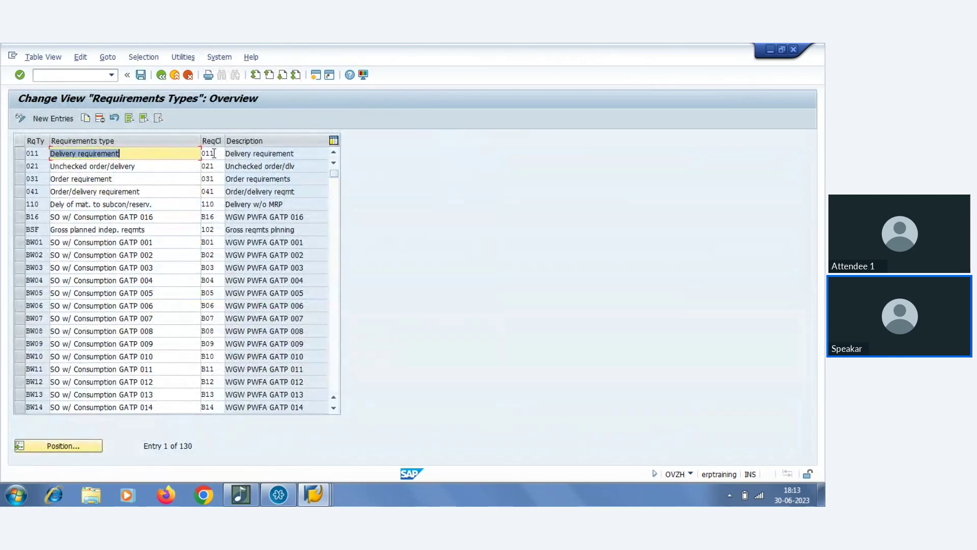
# Check which requirements class is assigned to requirements type 011, widening the ReqCl and RqTy columns.
pyautogui.click(213, 153)
pyautogui.moveTo(224, 141); pyautogui.dragTo(246, 141)
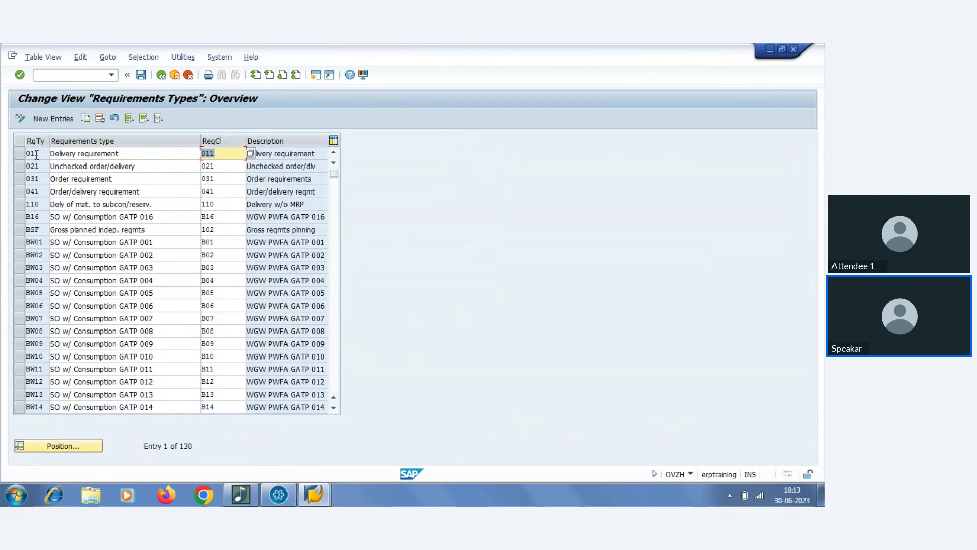
pyautogui.moveTo(49, 142); pyautogui.dragTo(62, 141)
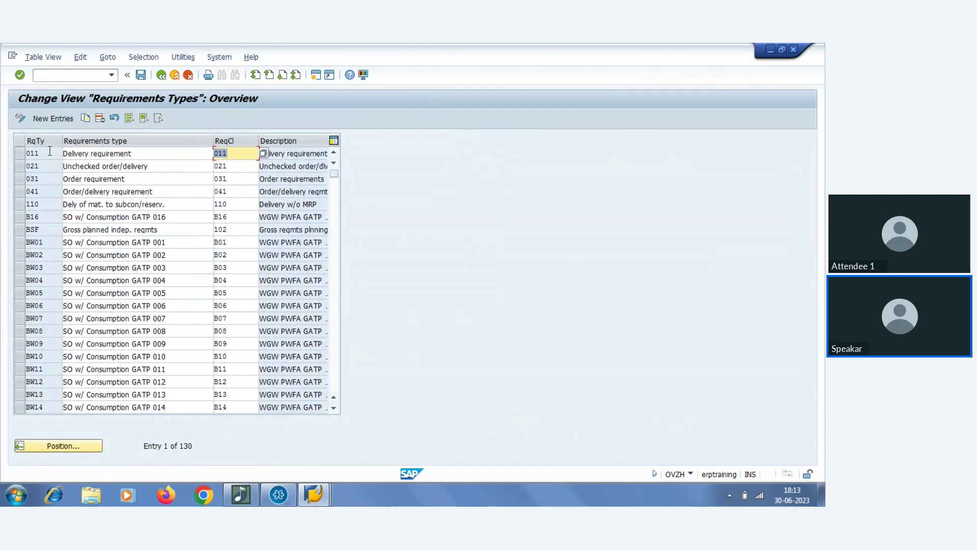
pyautogui.click(24, 156)
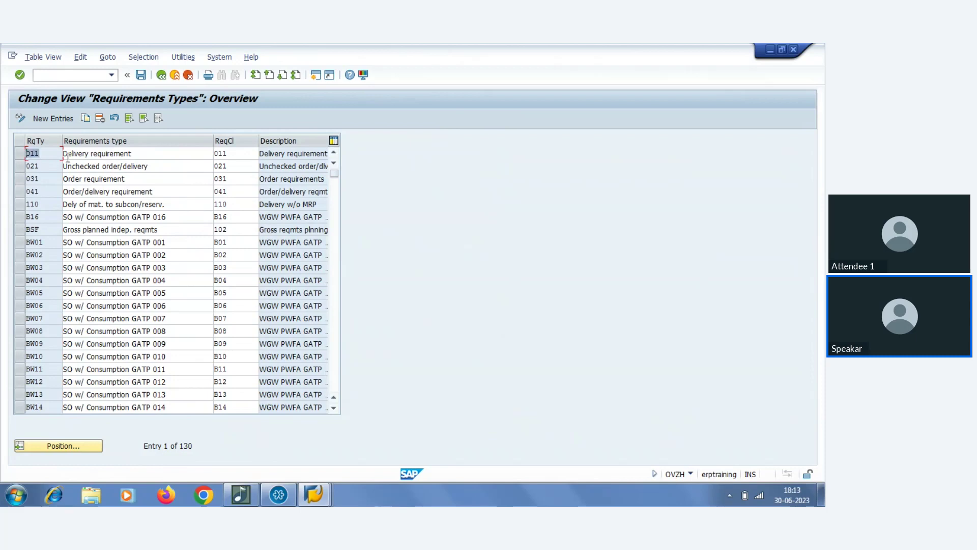
pyautogui.click(248, 158)
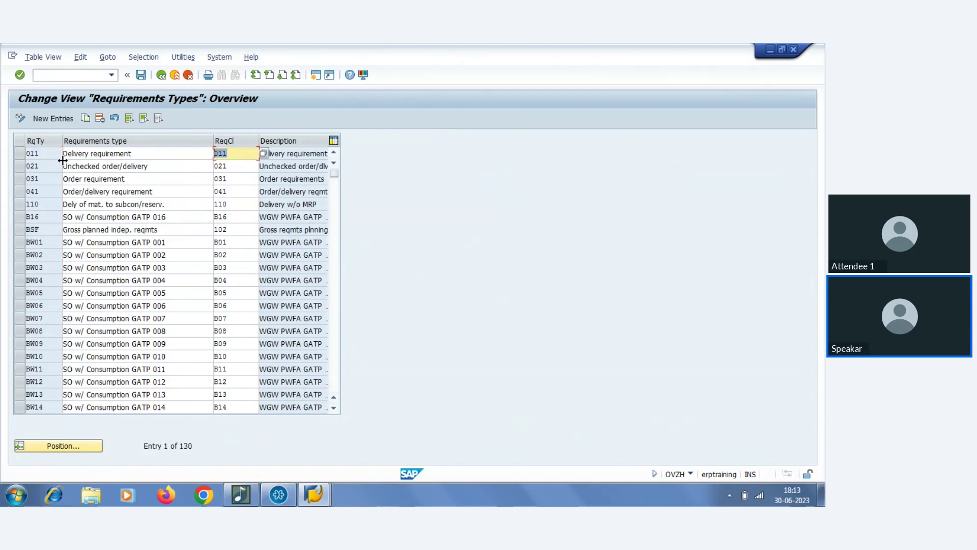
pyautogui.click(18, 153)
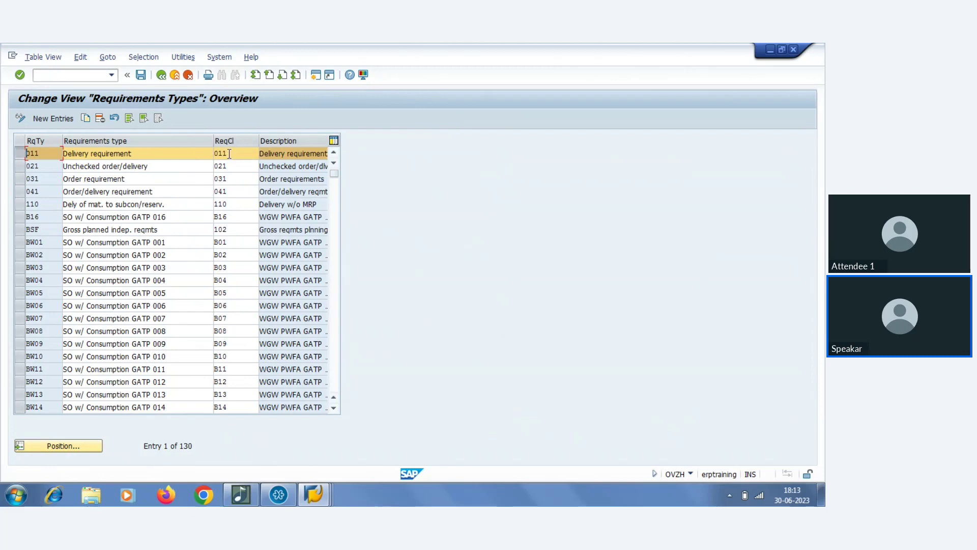
# Leave the requirements types, view the Define Requirements Classes overview, and return to the IMG structure.
pyautogui.moveTo(328, 496)
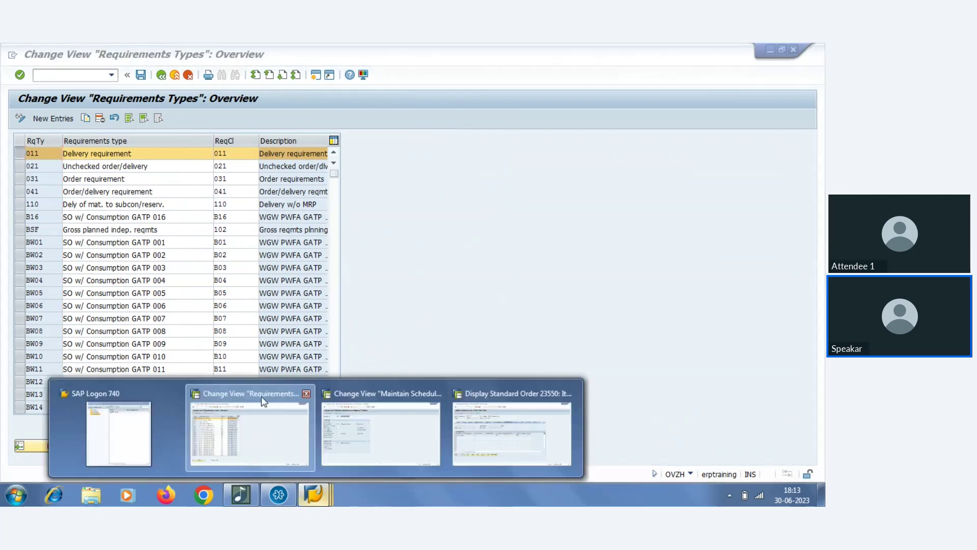
pyautogui.click(261, 398)
pyautogui.click(160, 75)
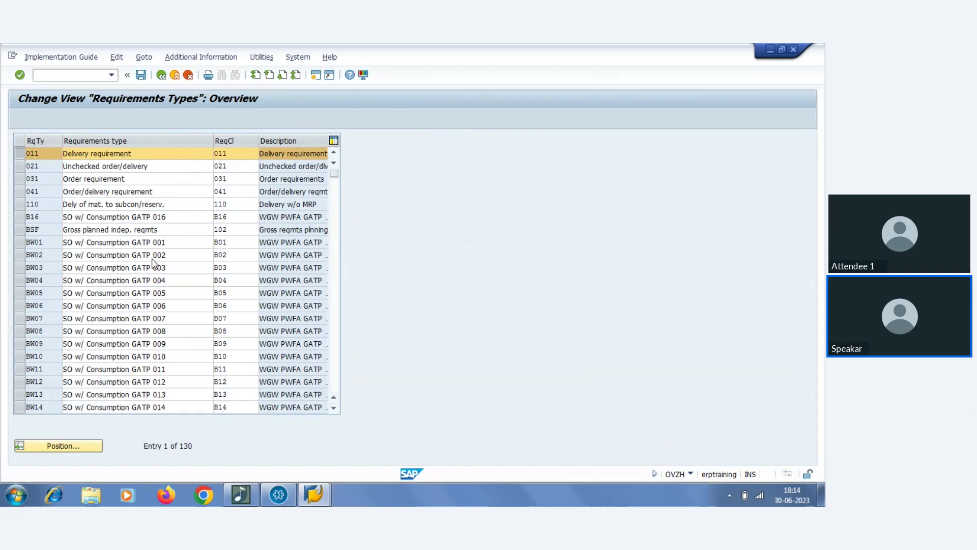
pyautogui.click(103, 303)
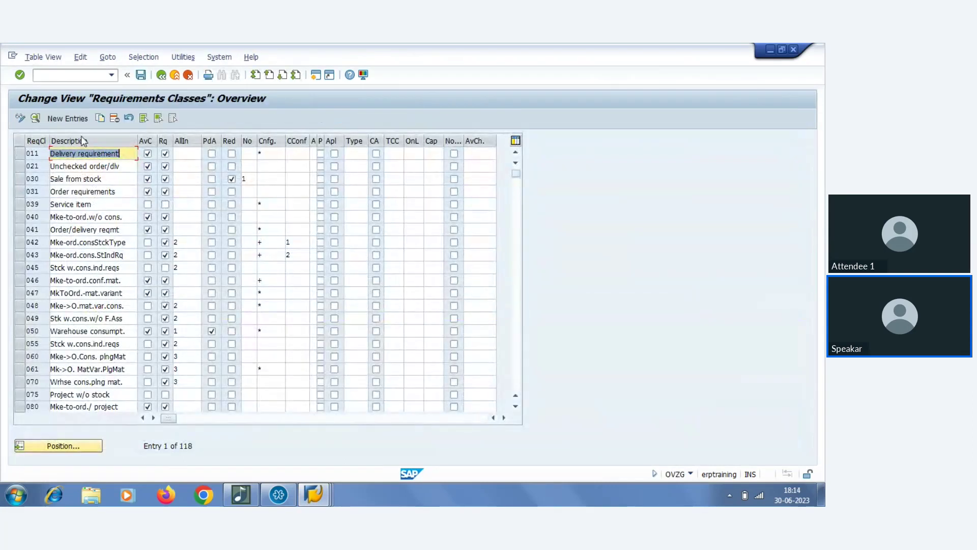
pyautogui.click(161, 74)
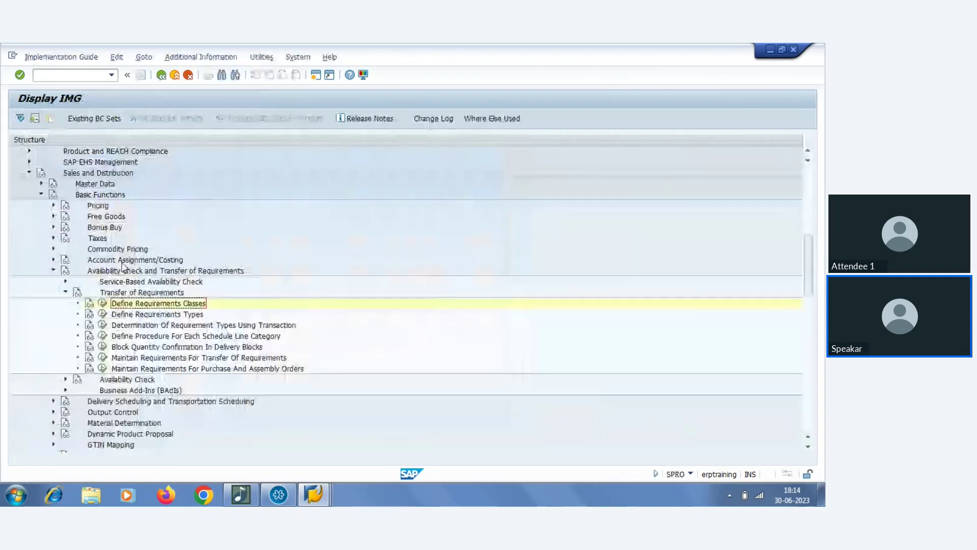
# Reopen Define Requirements Types and examine the assignment between requirements type 011 and its requirements class.
pyautogui.click(103, 314)
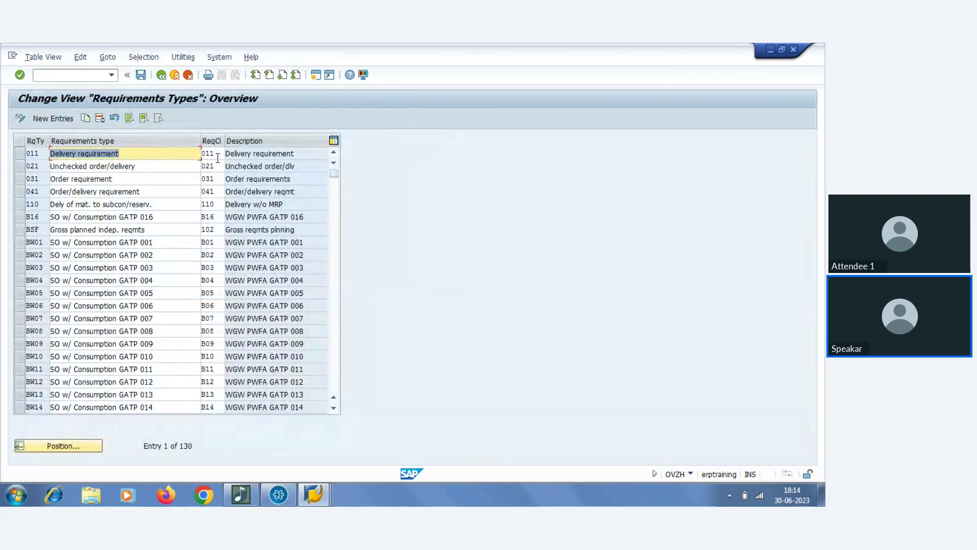
pyautogui.press('Tab')
pyautogui.click(160, 75)
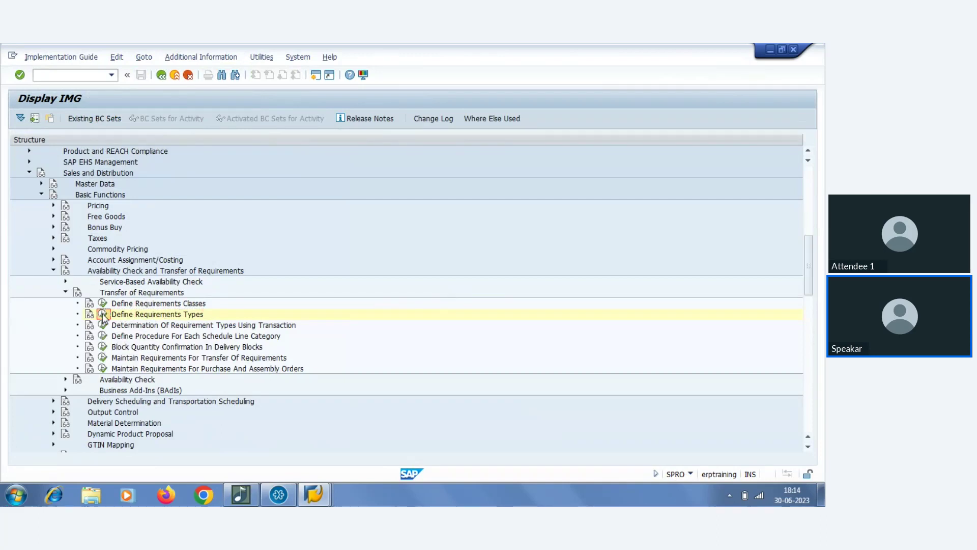
pyautogui.click(102, 314)
pyautogui.moveTo(41, 154); pyautogui.dragTo(12, 157)
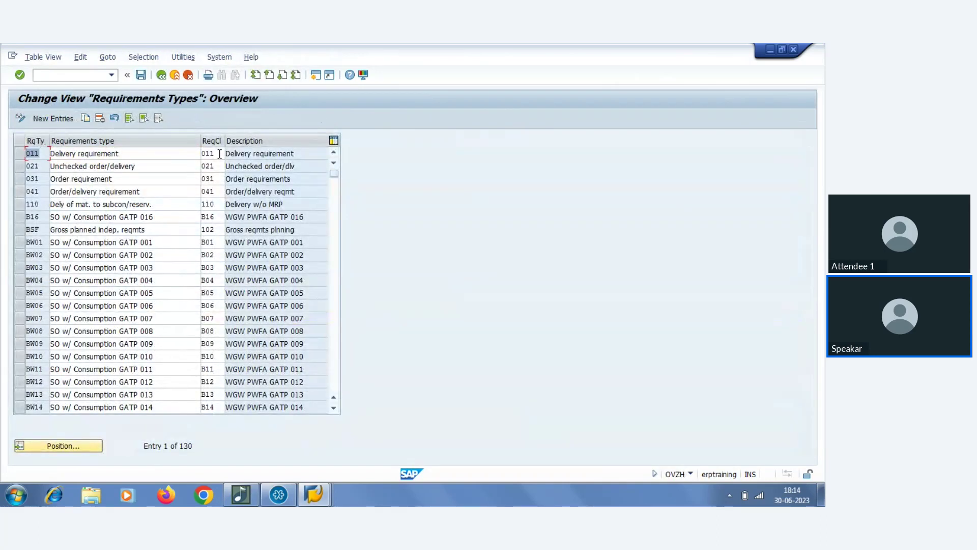
pyautogui.moveTo(220, 154); pyautogui.dragTo(201, 154)
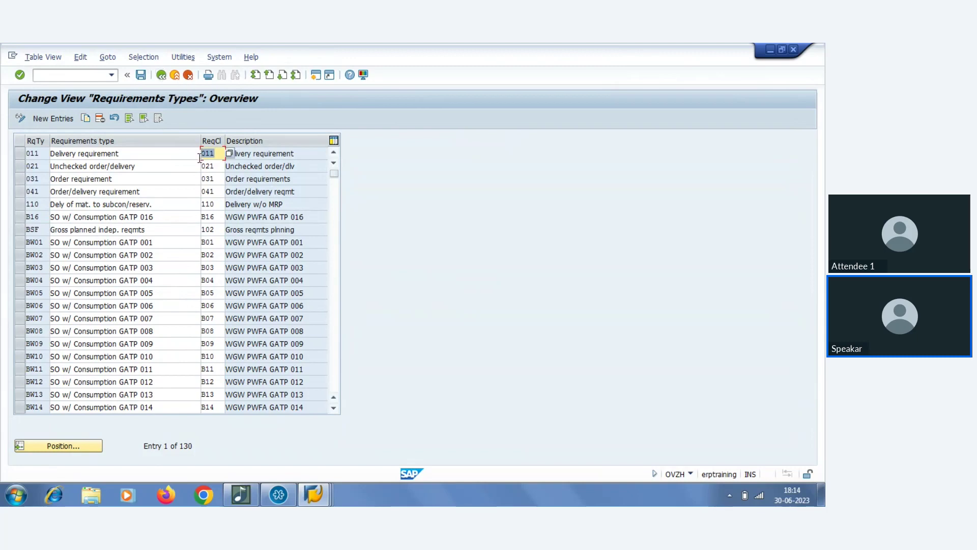
# Return to the IMG structure, open Define Requirements Classes, and display the details of class 011.
pyautogui.click(161, 75)
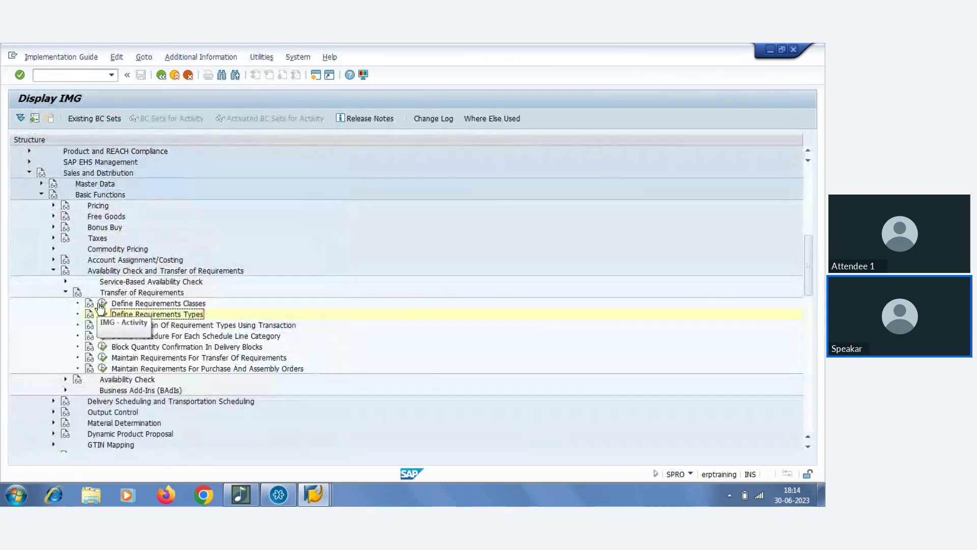
pyautogui.doubleClick(161, 303)
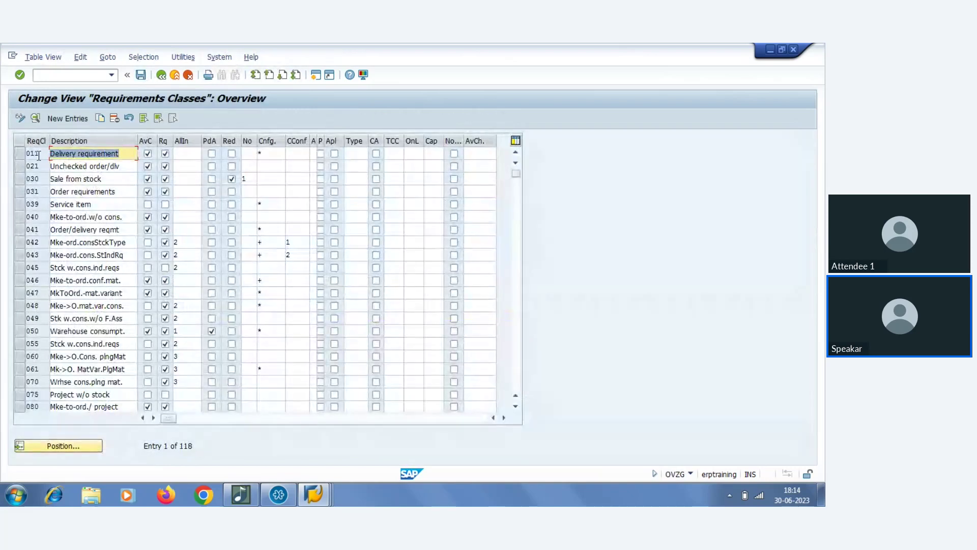
pyautogui.doubleClick(43, 154)
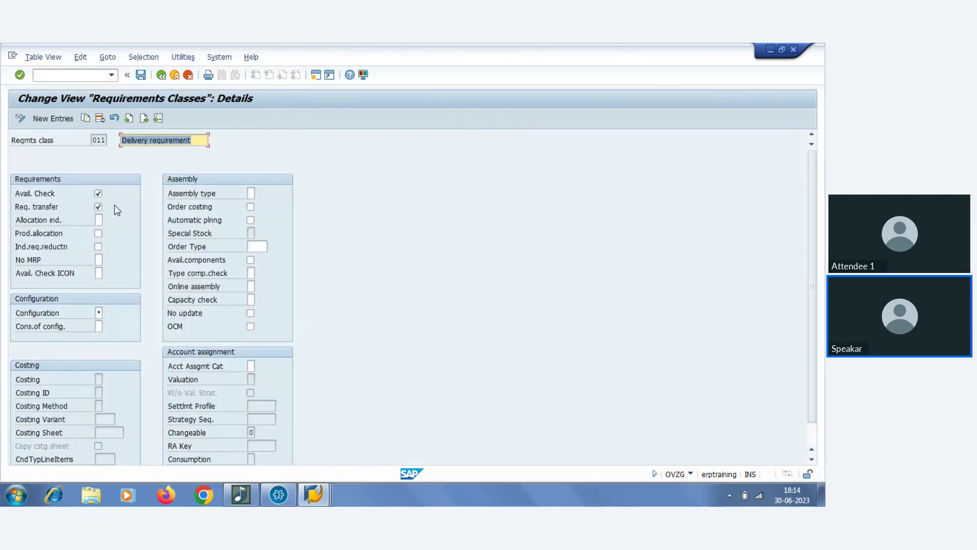
# Leave the details of requirements class 011 and reopen Define Requirements Types from the IMG structure.
pyautogui.click(161, 76)
pyautogui.click(161, 76)
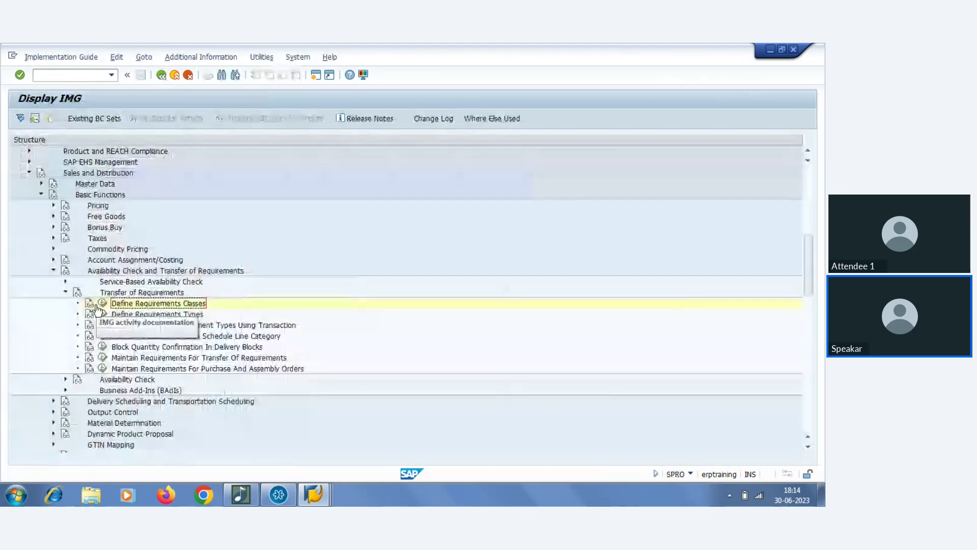
pyautogui.click(102, 313)
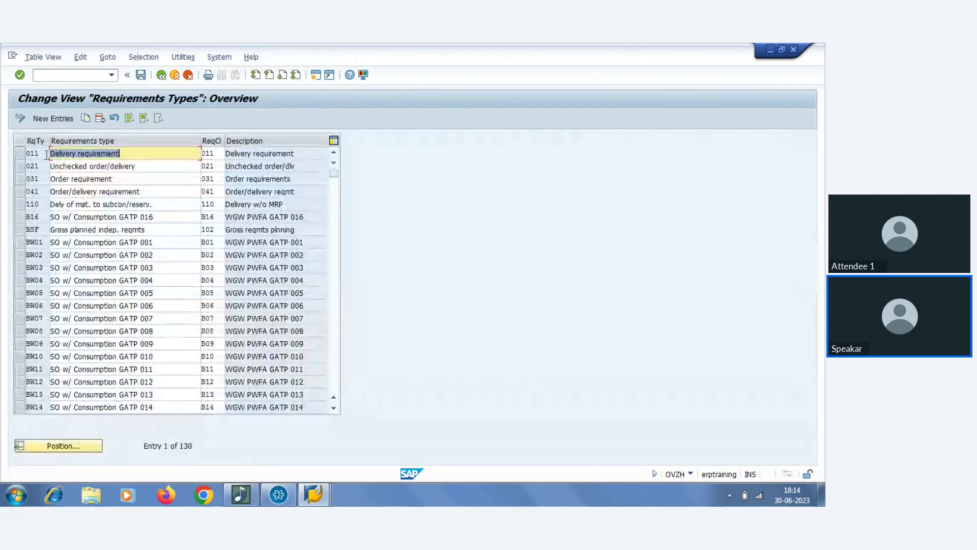
# Switch to the sales order session, display the order's procurement overview, and check the item's requirements type, widening the RqTy column.
pyautogui.moveTo(314, 493)
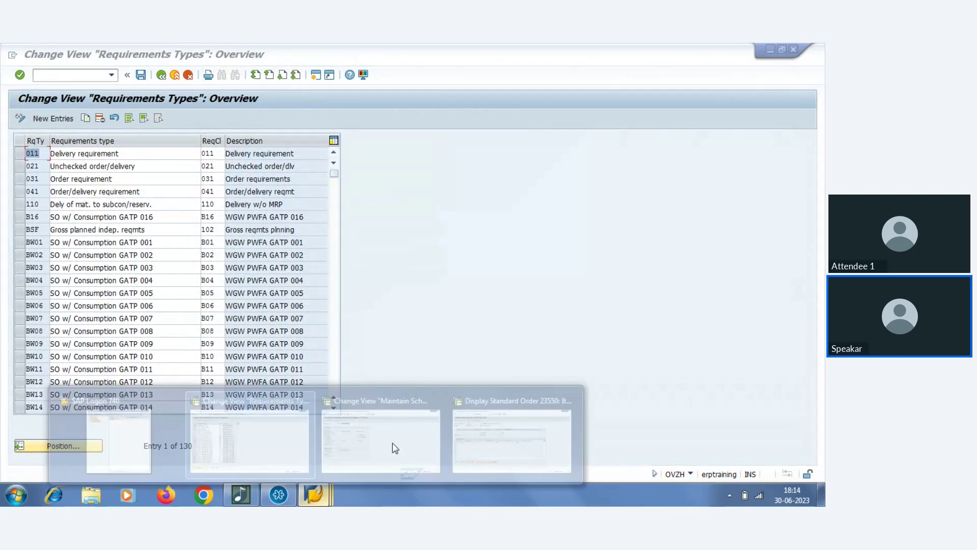
pyautogui.click(458, 438)
pyautogui.click(161, 74)
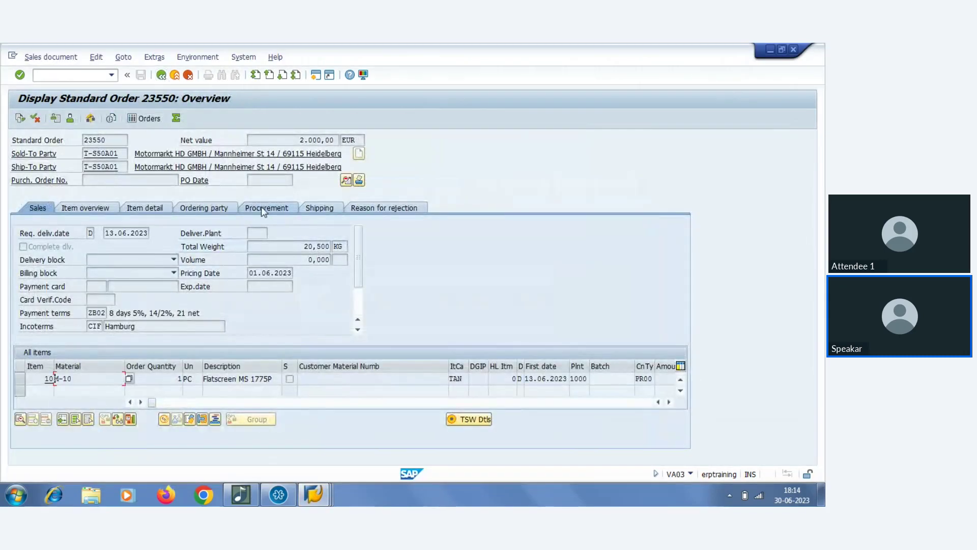
pyautogui.moveTo(113, 139); pyautogui.dragTo(2, 151)
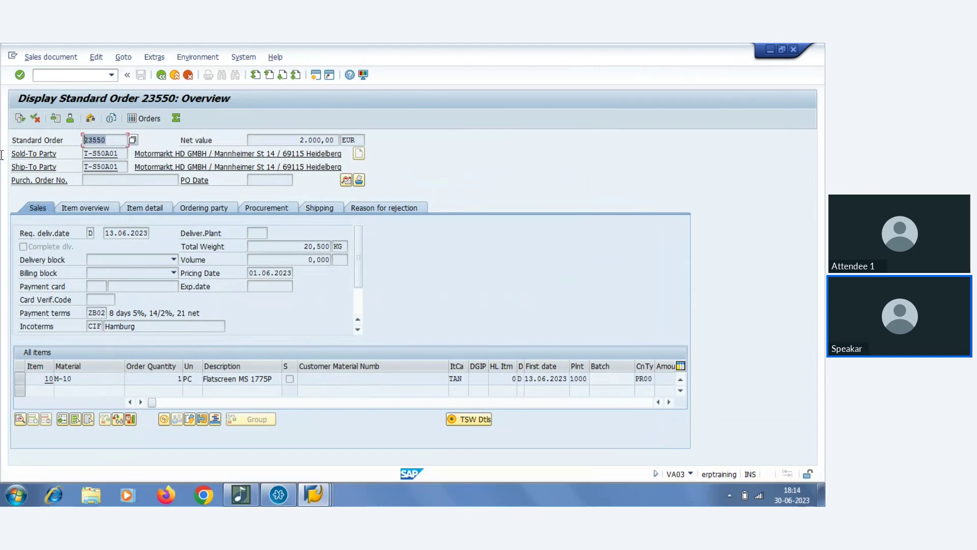
pyautogui.click(260, 209)
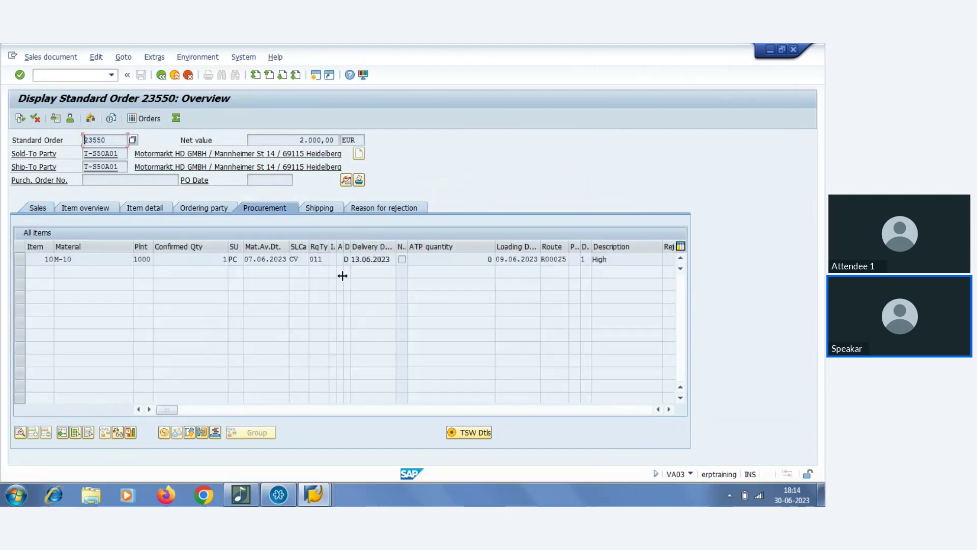
pyautogui.moveTo(328, 246); pyautogui.dragTo(358, 246)
pyautogui.doubleClick(334, 259)
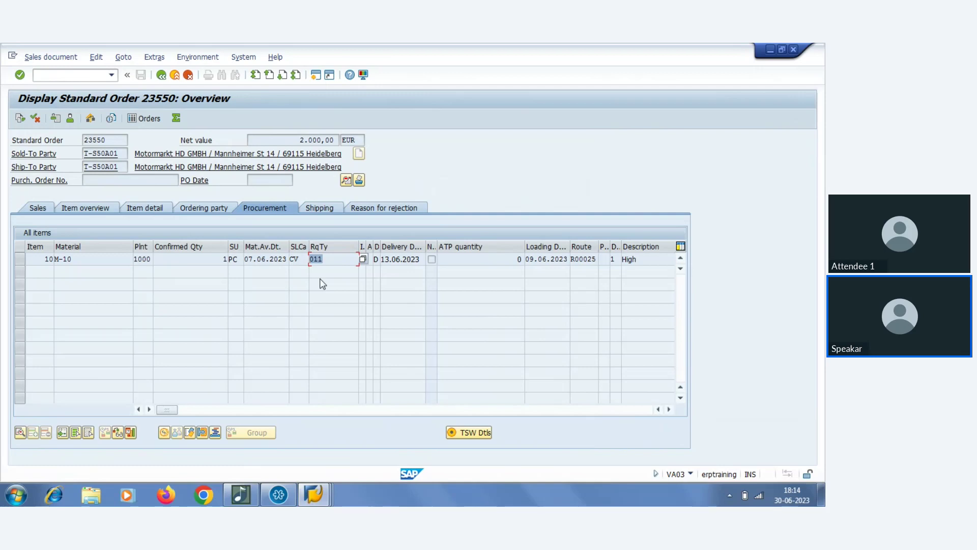
pyautogui.click(335, 258)
pyautogui.doubleClick(334, 258)
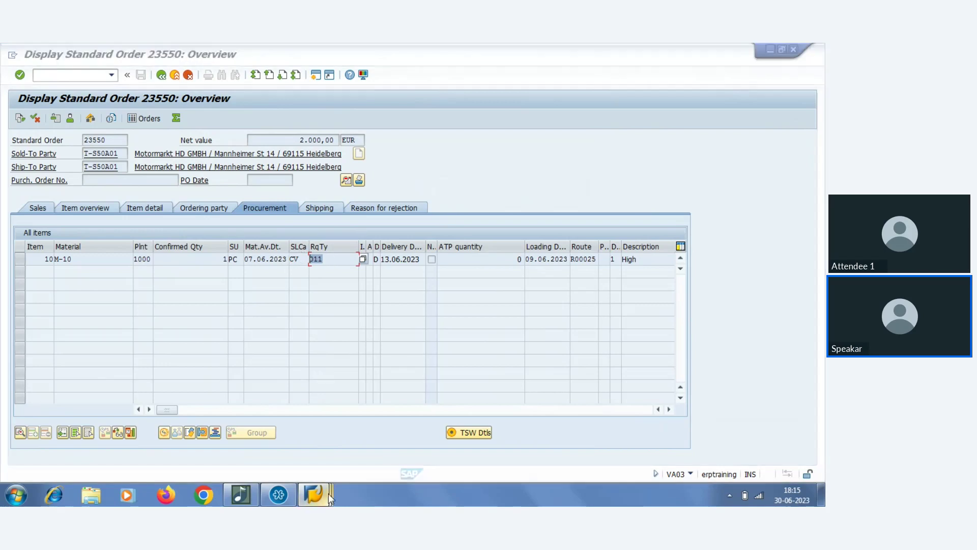
# Switch back to the Requirements Types overview and check the requirements class assigned to type 011.
pyautogui.moveTo(320, 494)
pyautogui.click(249, 428)
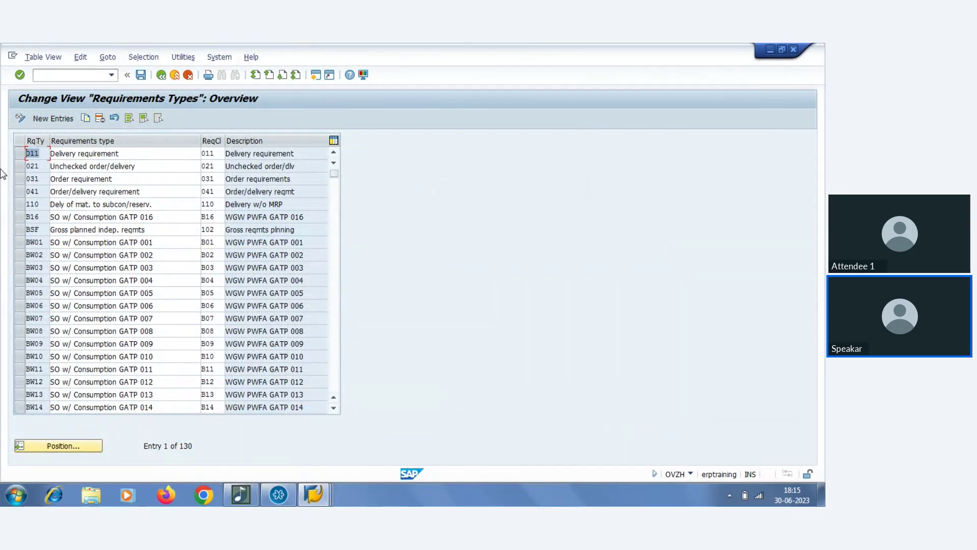
pyautogui.click(19, 154)
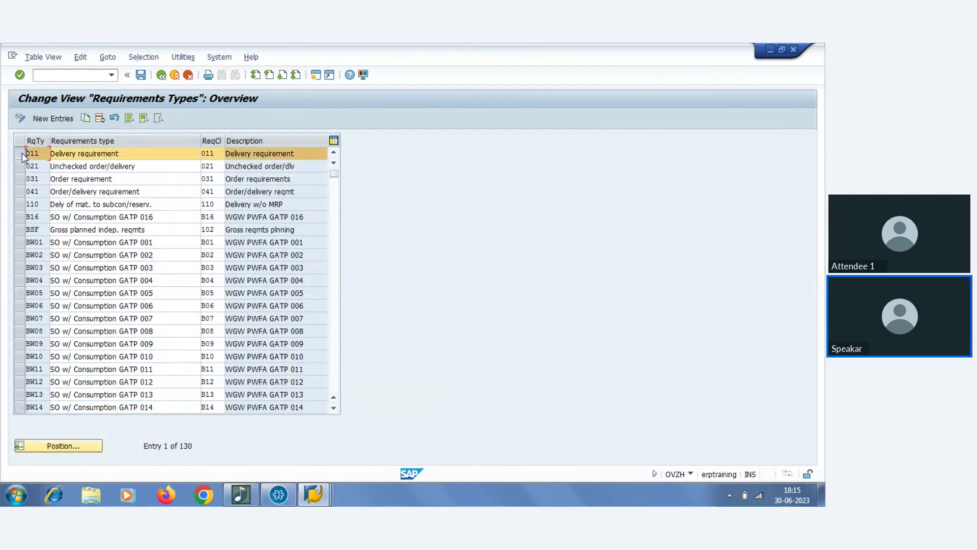
pyautogui.doubleClick(209, 154)
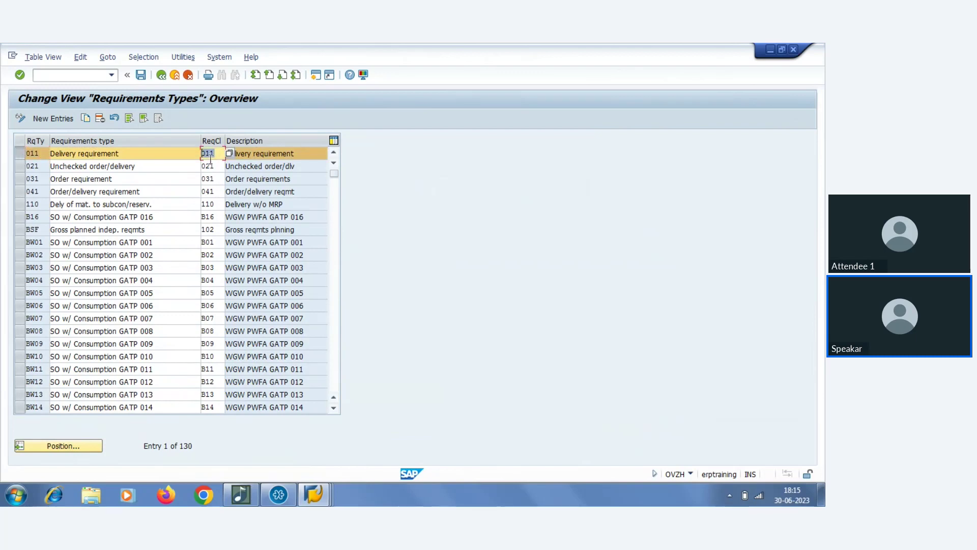
# Open Define Requirements Classes from the IMG structure, review the details of class 011, and return to the overview.
pyautogui.click(162, 76)
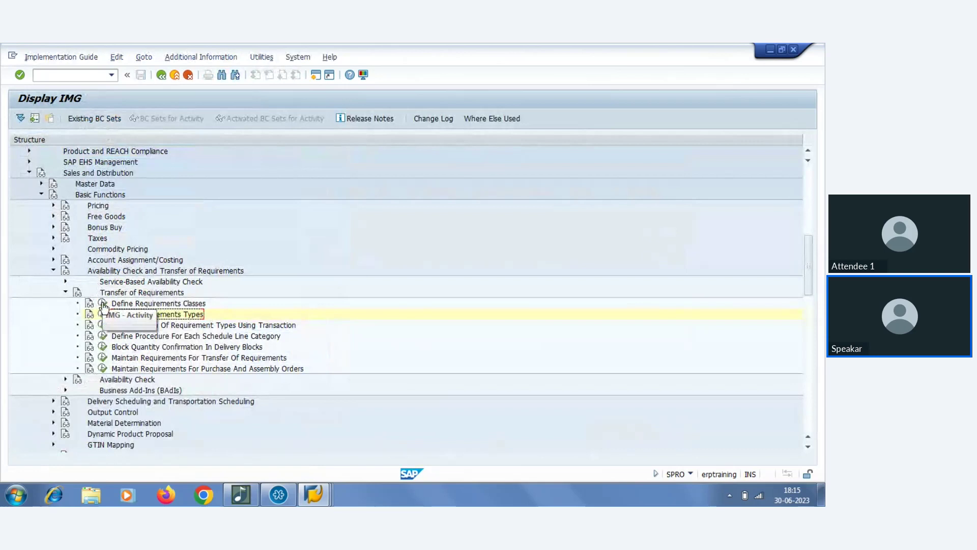
pyautogui.click(102, 303)
pyautogui.doubleClick(30, 153)
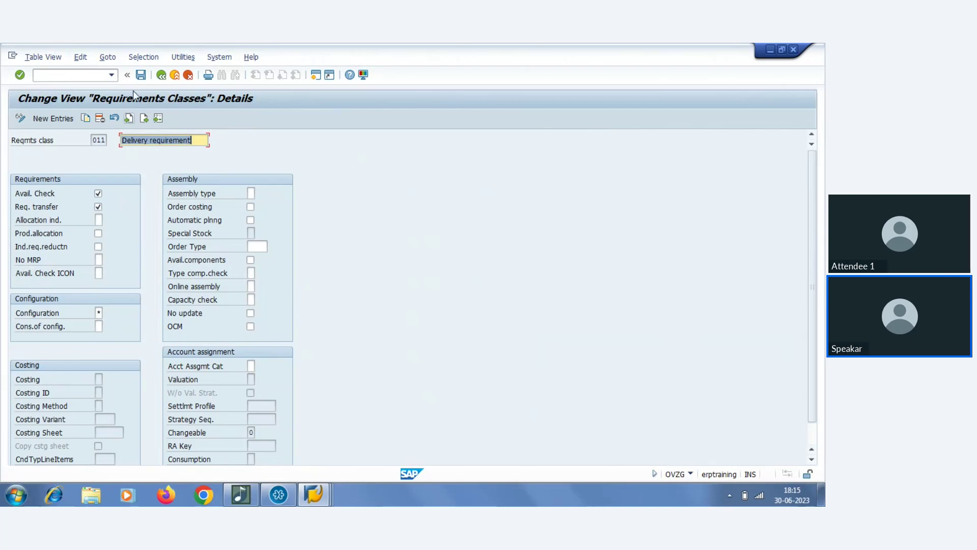
pyautogui.click(162, 76)
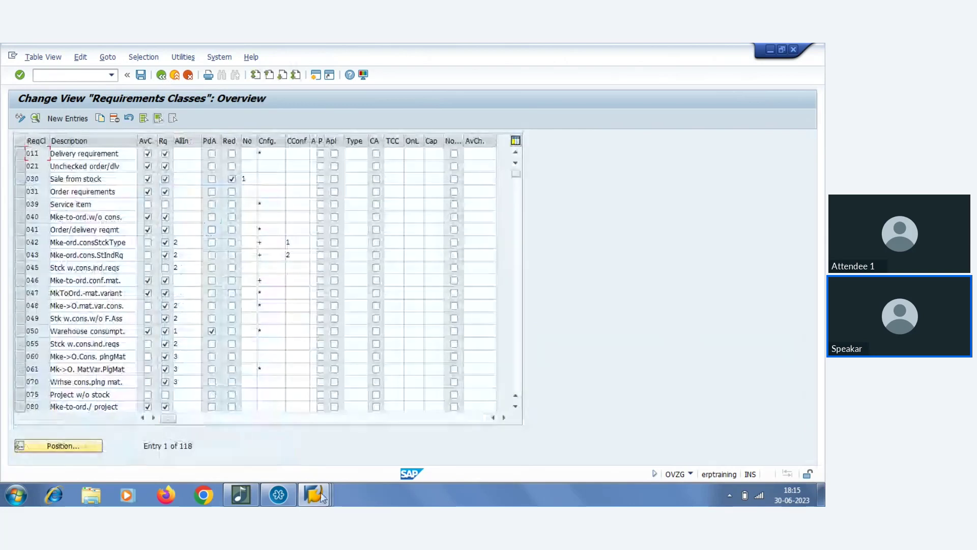
# Preview the schedule line category session, and switch to the sales order to check its item's schedule line category.
pyautogui.moveTo(316, 496)
pyautogui.moveTo(381, 426)
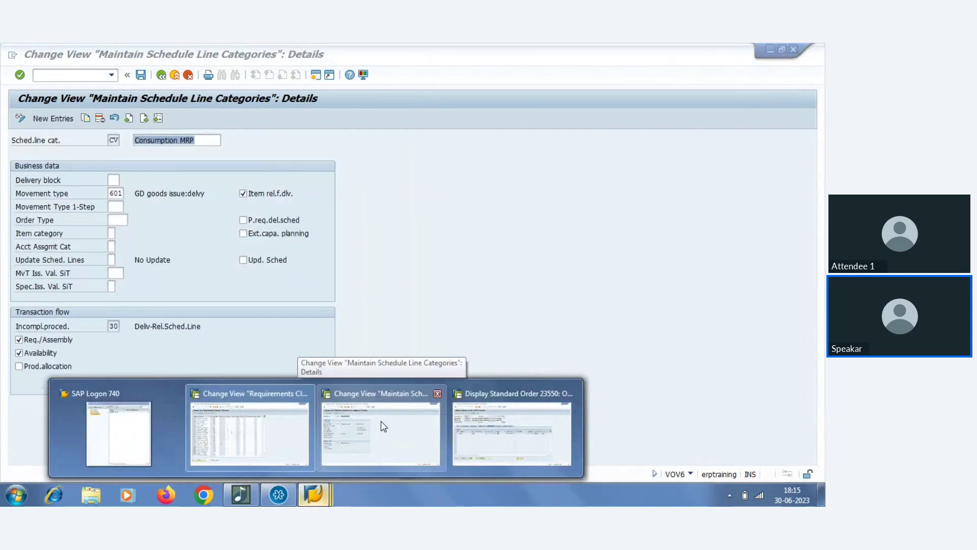
pyautogui.click(493, 416)
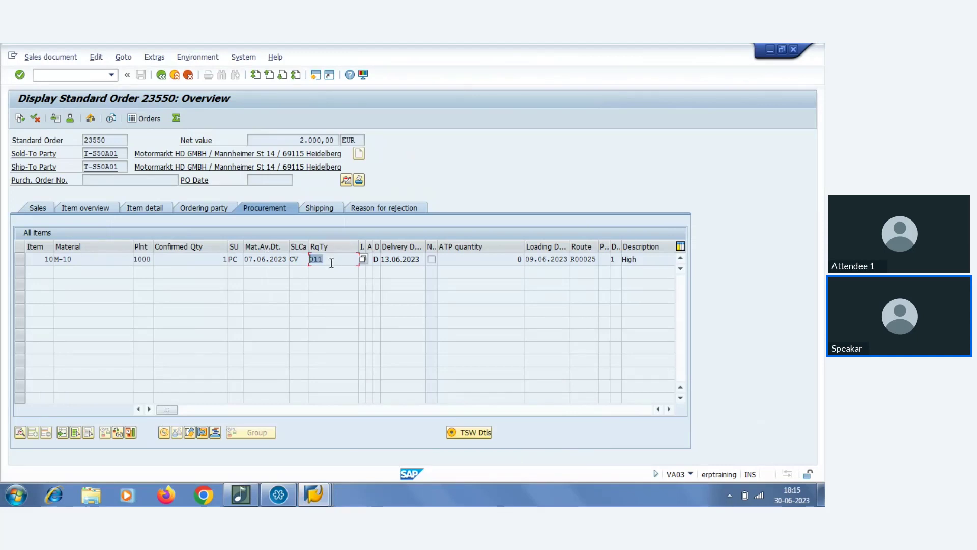
pyautogui.click(294, 258)
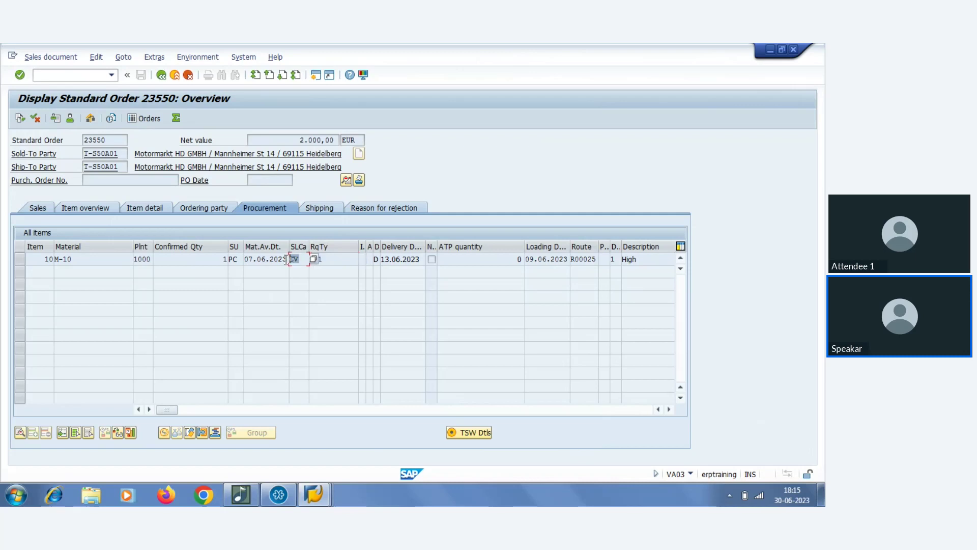
# Redisplay the sales order from the initial screen and check the schedule line category in the schedule lines of item M-10.
pyautogui.click(174, 75)
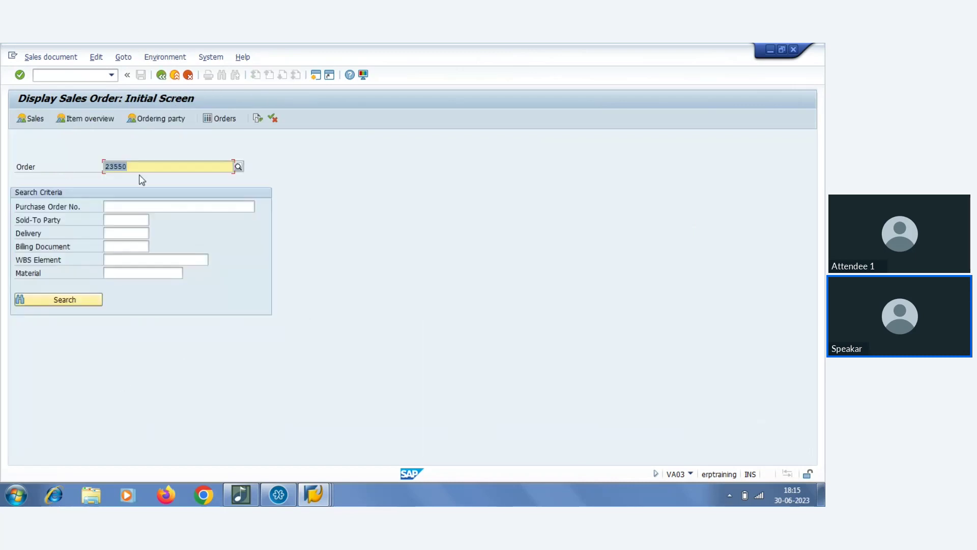
pyautogui.press('Return')
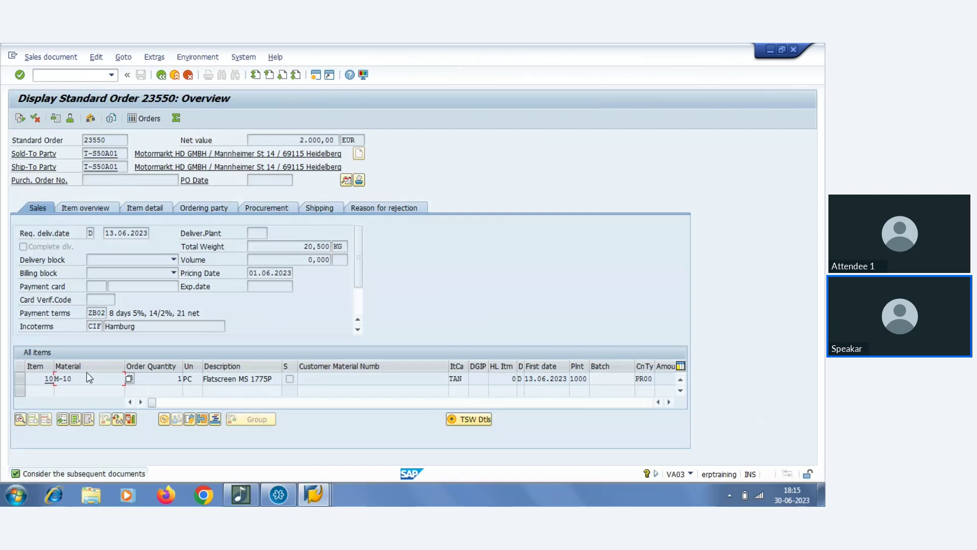
pyautogui.doubleClick(86, 377)
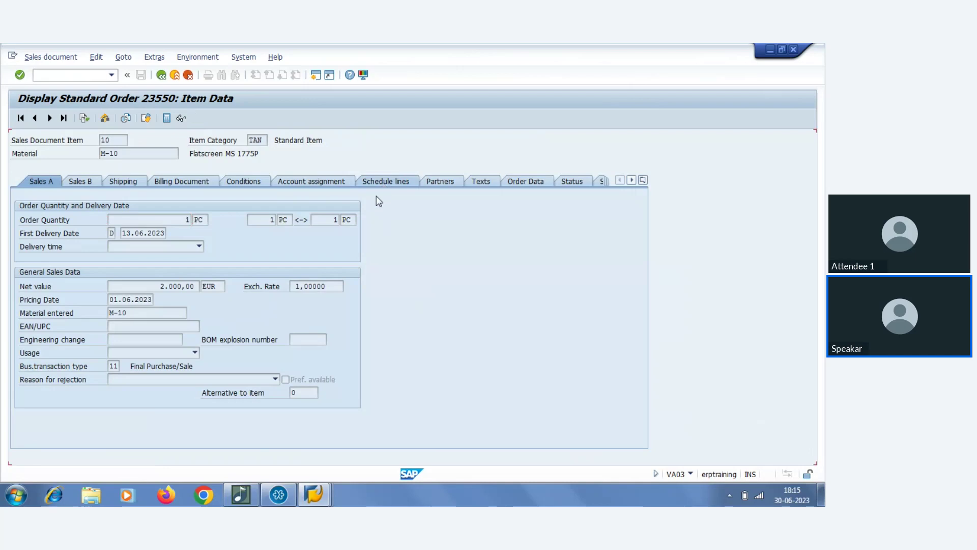
pyautogui.click(385, 182)
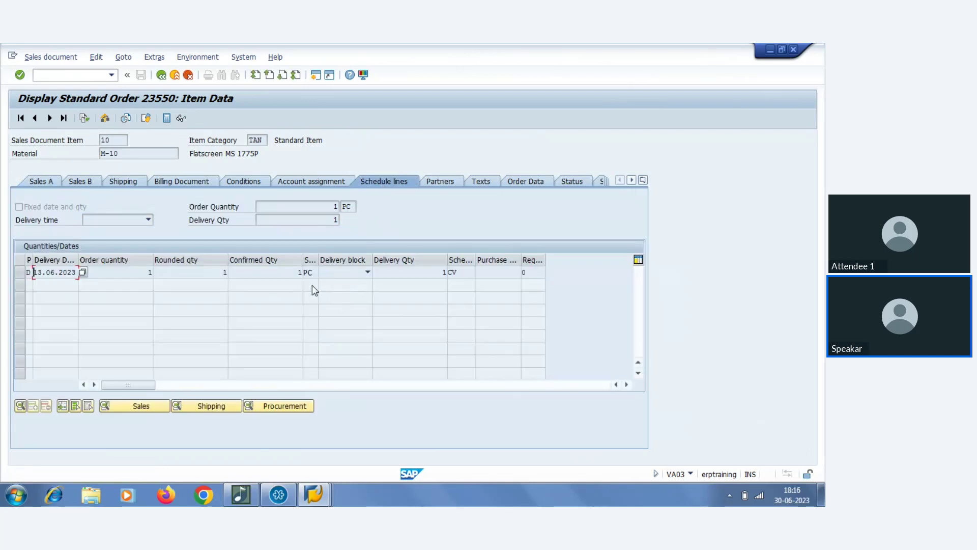
pyautogui.doubleClick(466, 272)
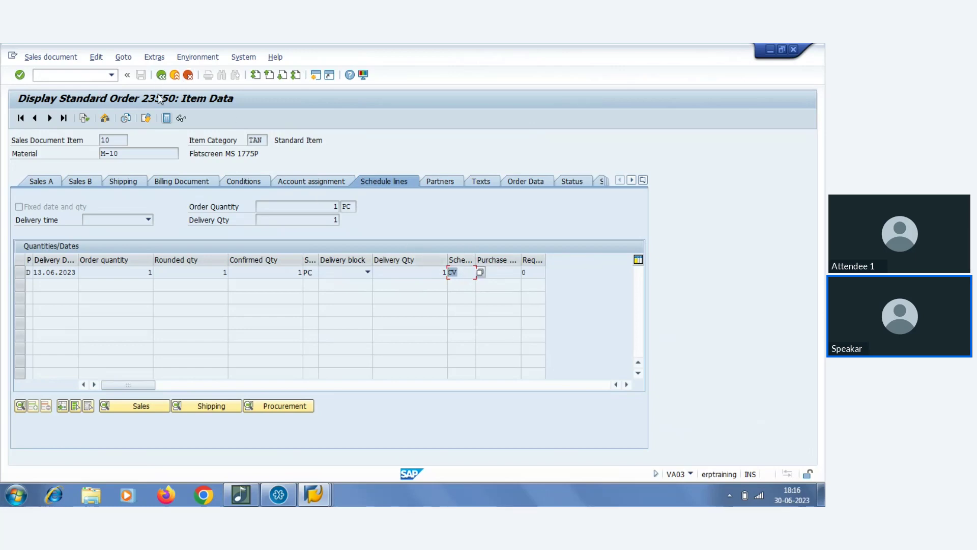
# Return to the order overview and check the requirements type of item M-10 in the procurement data.
pyautogui.click(161, 75)
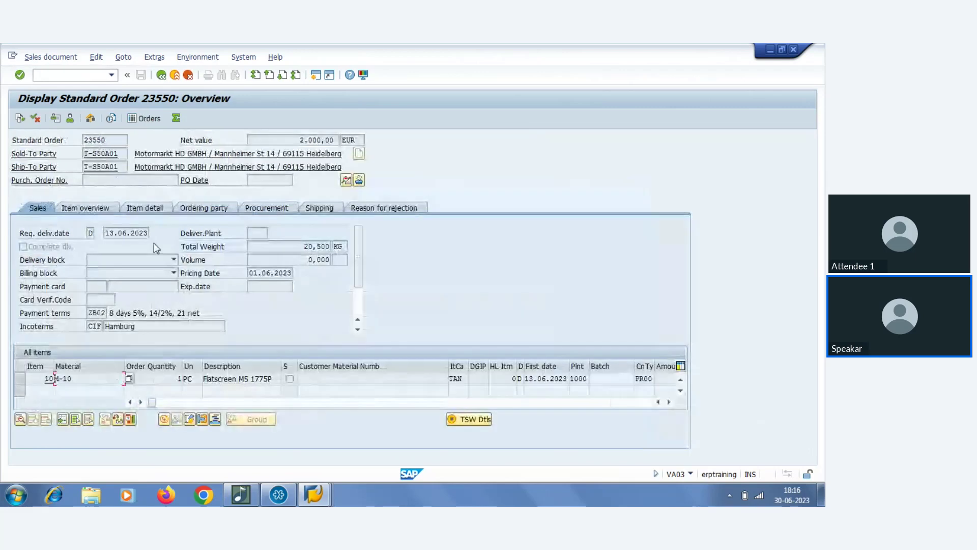
pyautogui.click(276, 208)
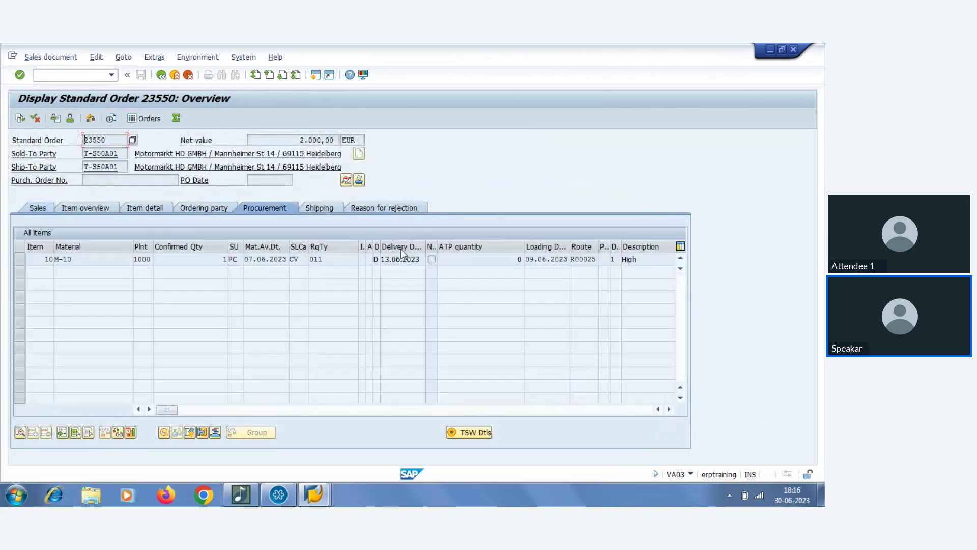
pyautogui.doubleClick(342, 262)
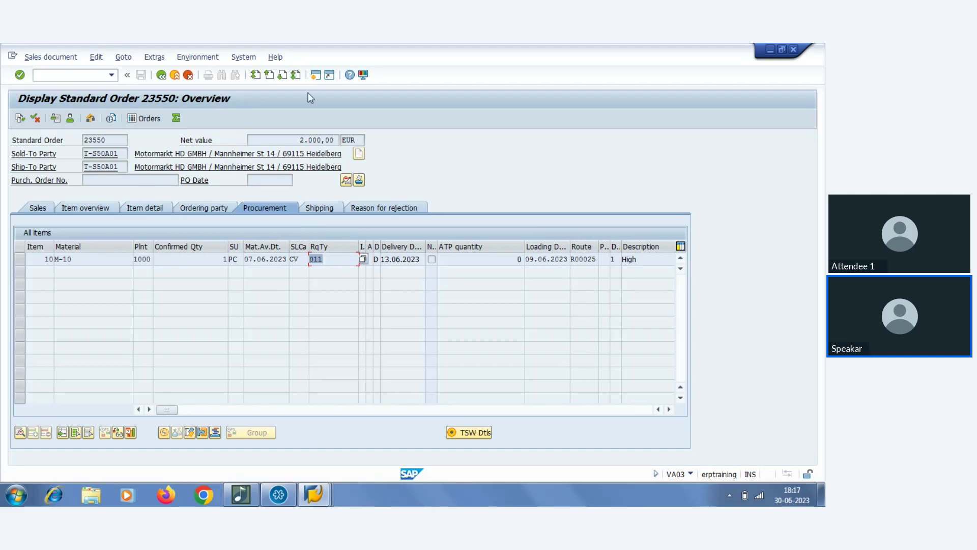
pyautogui.click(316, 74)
pyautogui.click(160, 75)
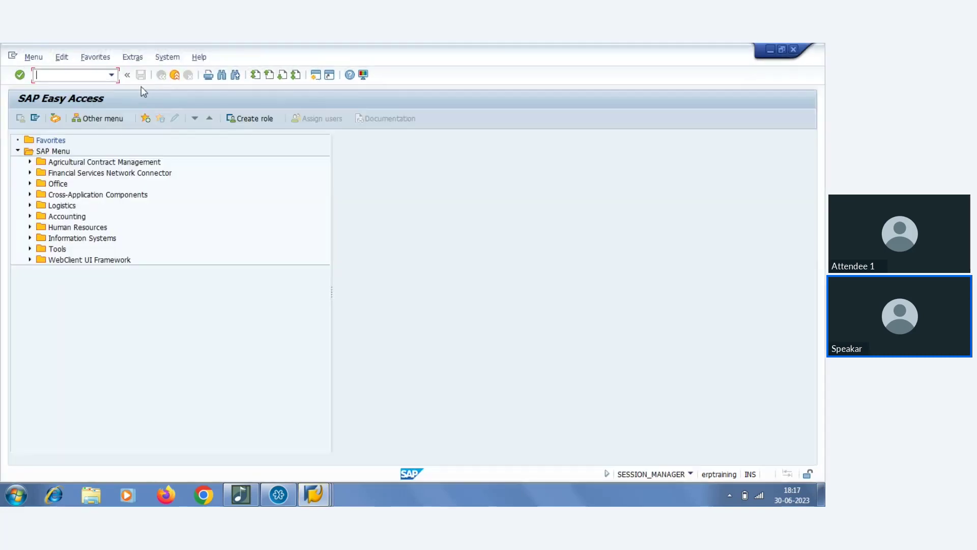
pyautogui.click(174, 75)
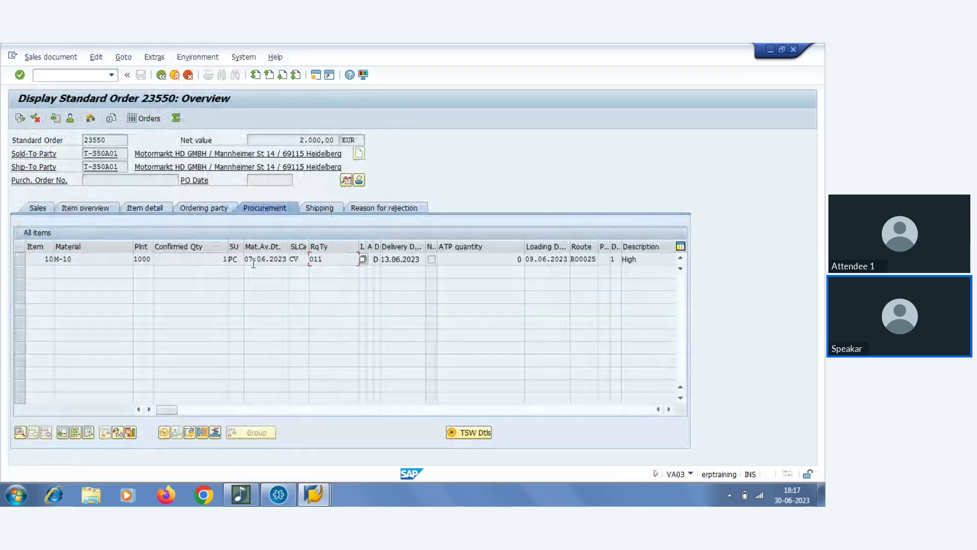
# Open material M-10 from the order item and check the strategy group in its MRP 3 view for plant 1000, storage location 0001.
pyautogui.doubleClick(254, 263)
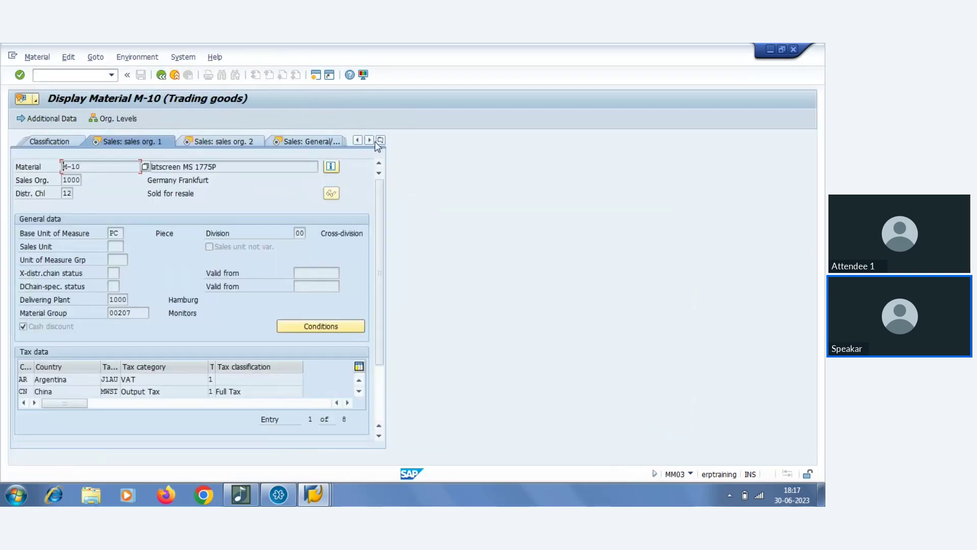
pyautogui.click(371, 139)
pyautogui.click(370, 140)
pyautogui.click(370, 140)
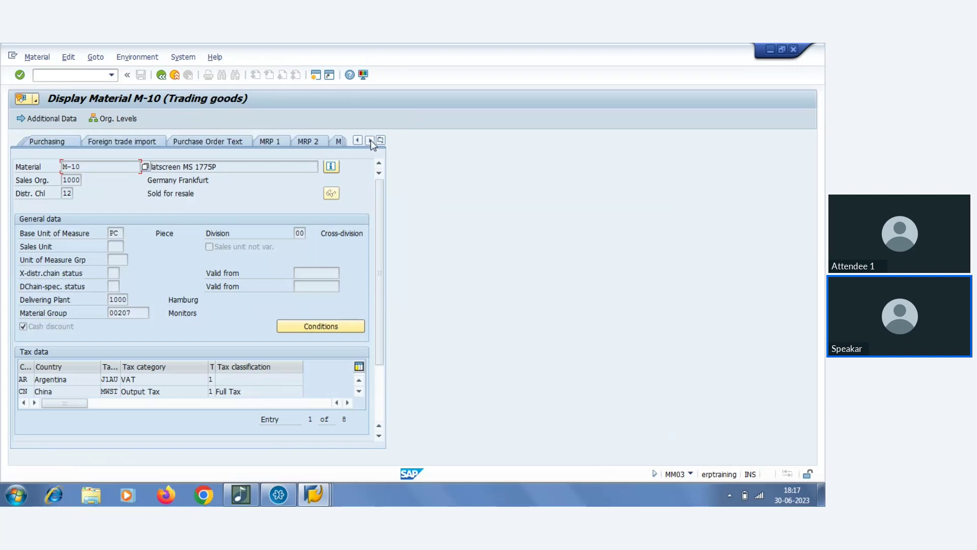
pyautogui.click(370, 140)
pyautogui.click(132, 144)
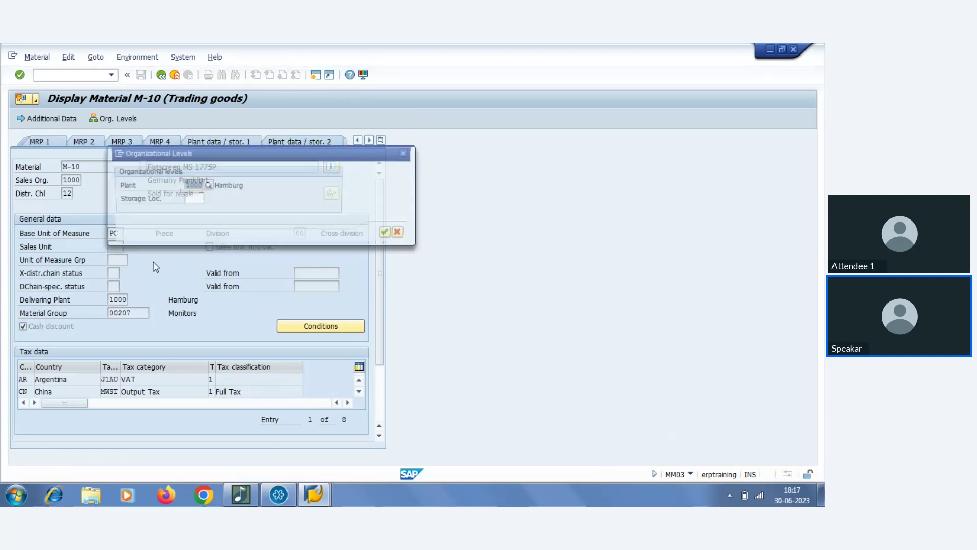
pyautogui.click(188, 198)
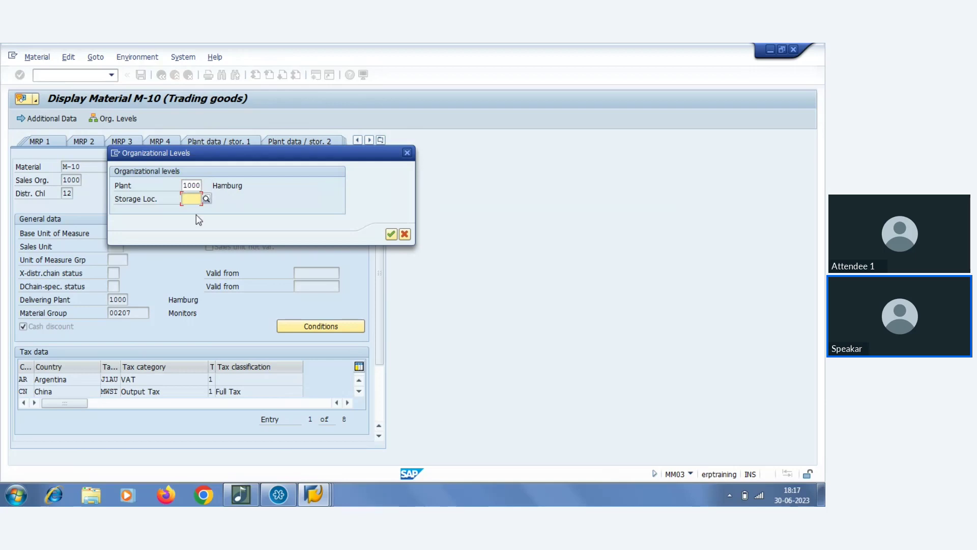
pyautogui.write('0001')
pyautogui.press('Return')
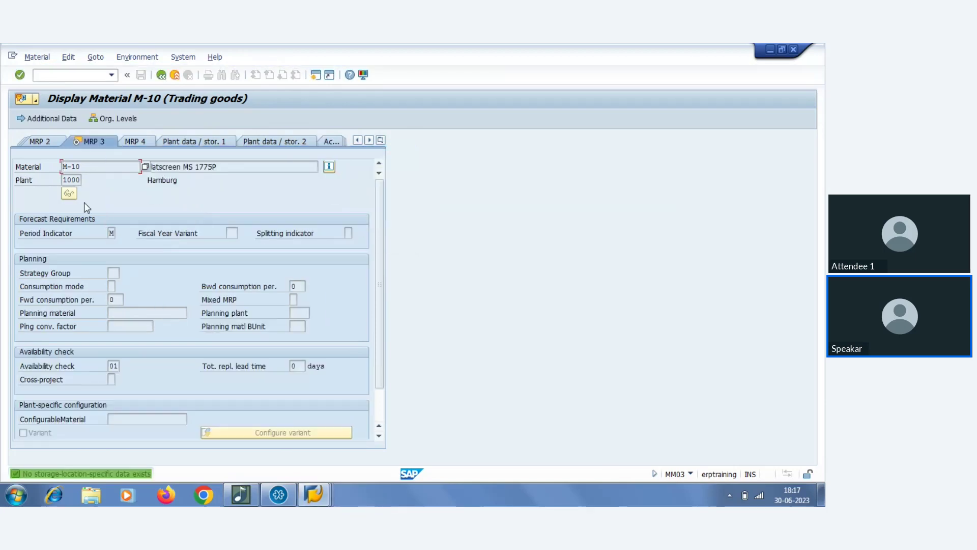
pyautogui.click(113, 273)
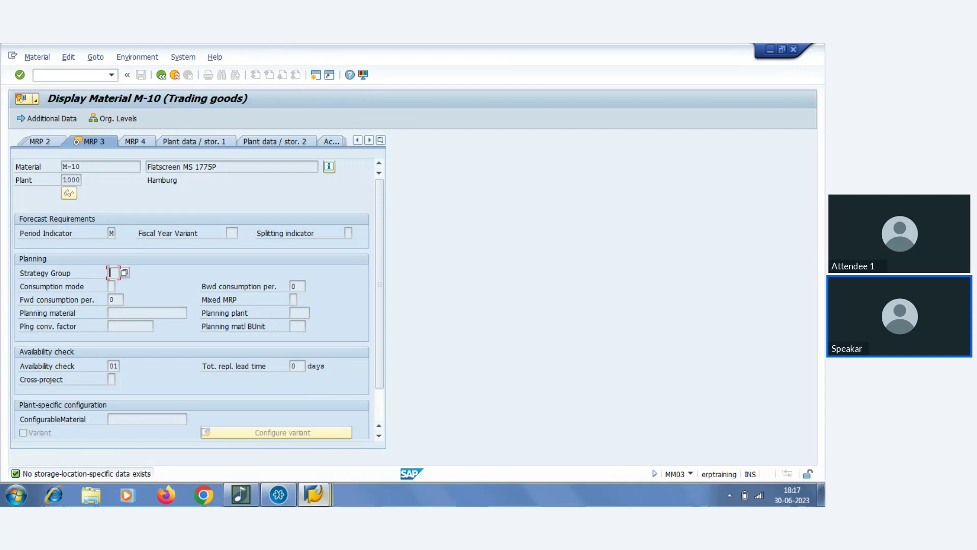
# Switch to the details of schedule line category CV and back to the display of material M-10.
pyautogui.moveTo(313, 494)
pyautogui.click(378, 425)
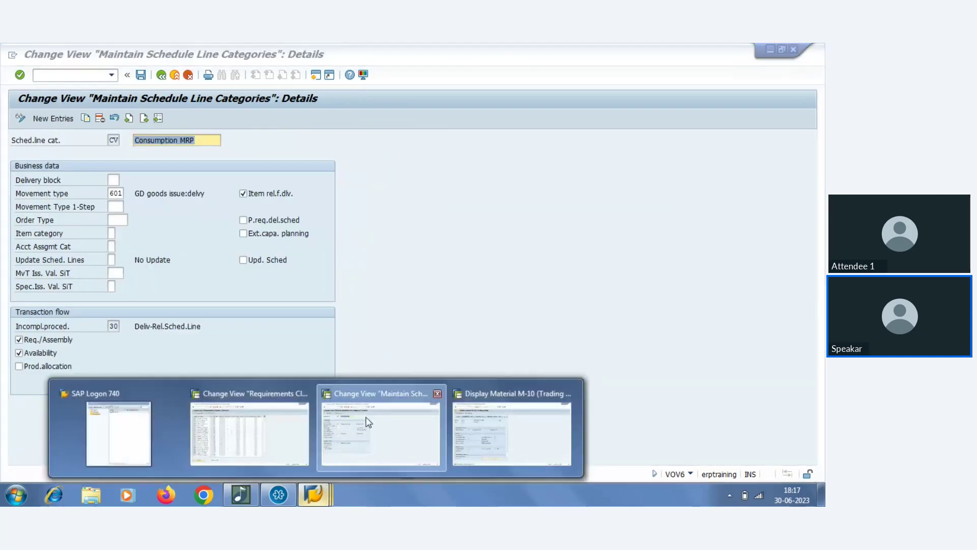
pyautogui.moveTo(312, 494)
pyautogui.click(453, 429)
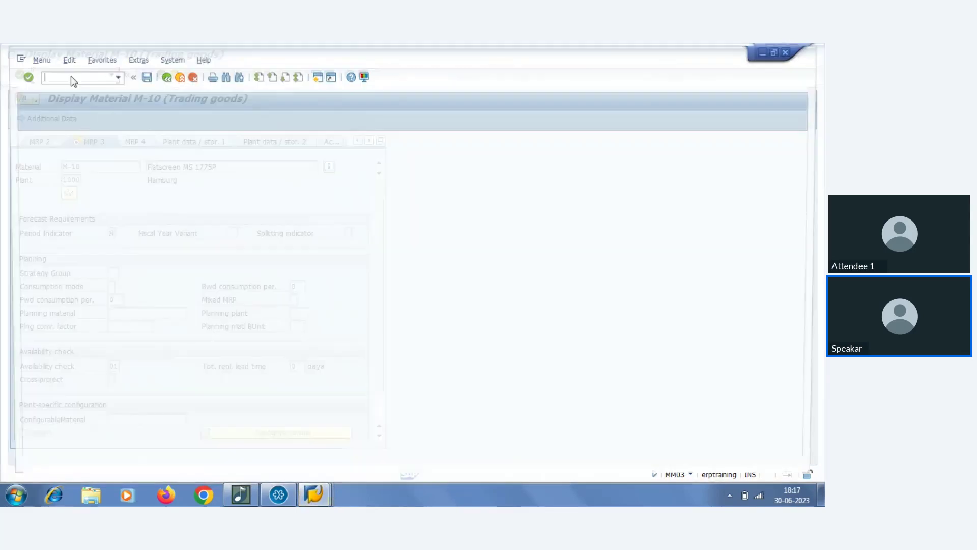
# Display the last sales order with transaction VA03 and check the requirements type in its procurement data.
pyautogui.write('va0')
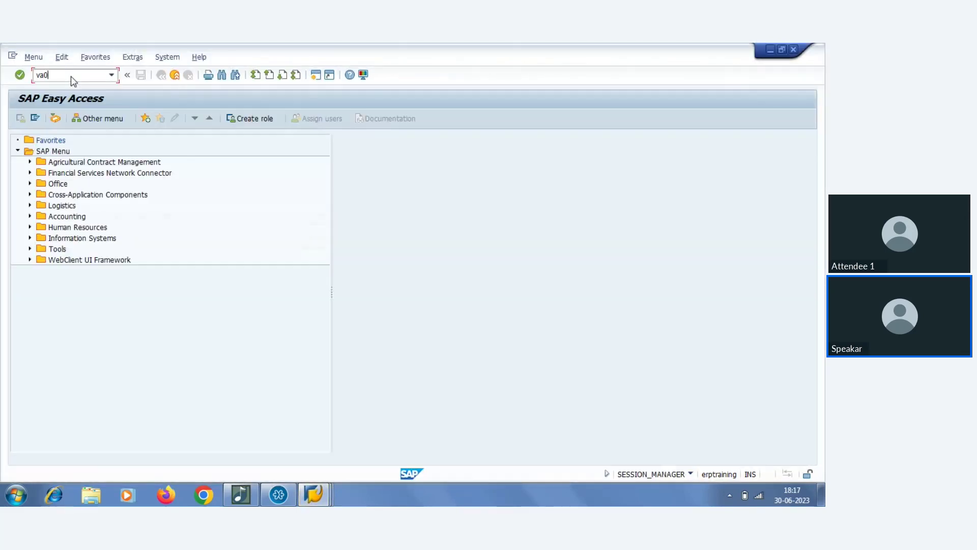
pyautogui.write('3')
pyautogui.press('Return')
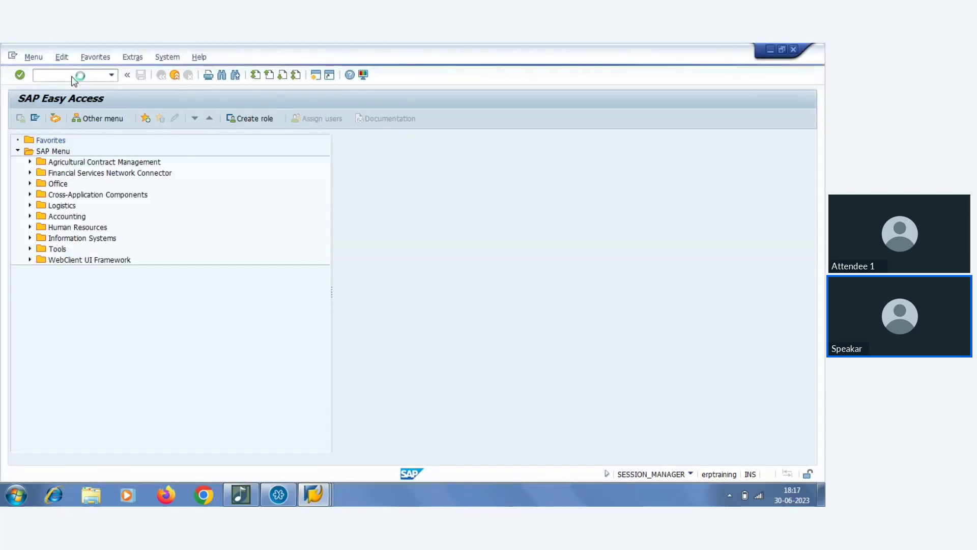
pyautogui.press('Return')
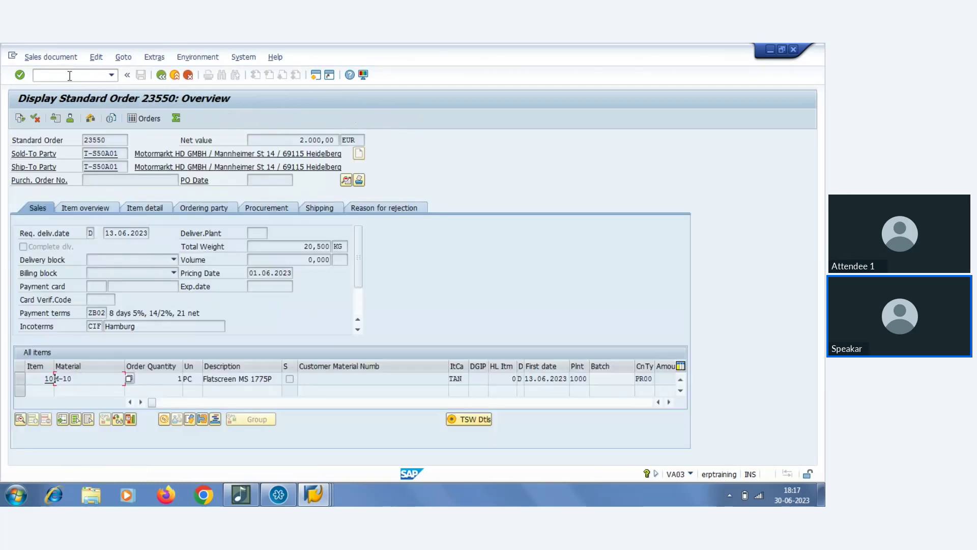
pyautogui.click(266, 207)
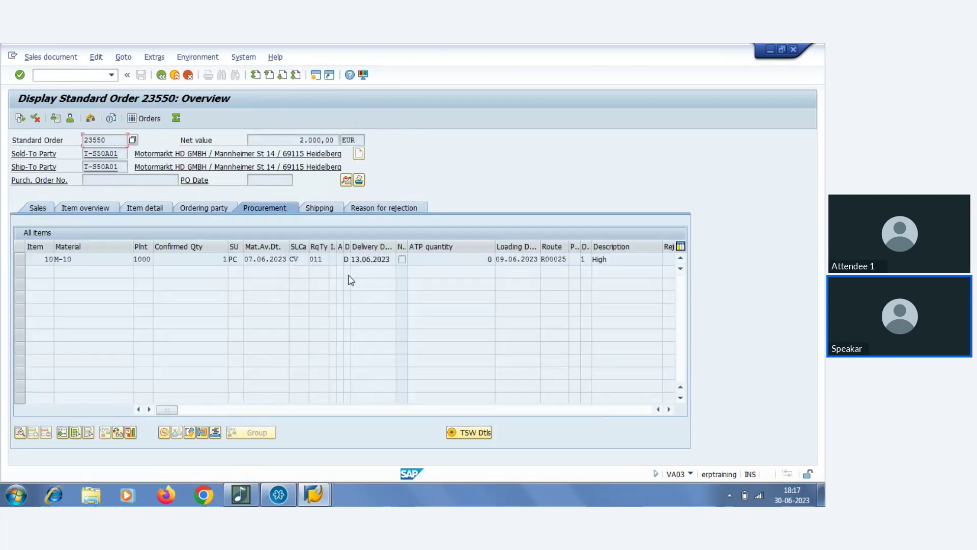
# Switch past the schedule line category details to material M-10 and check the strategy group in its MRP 3 view.
pyautogui.moveTo(314, 495)
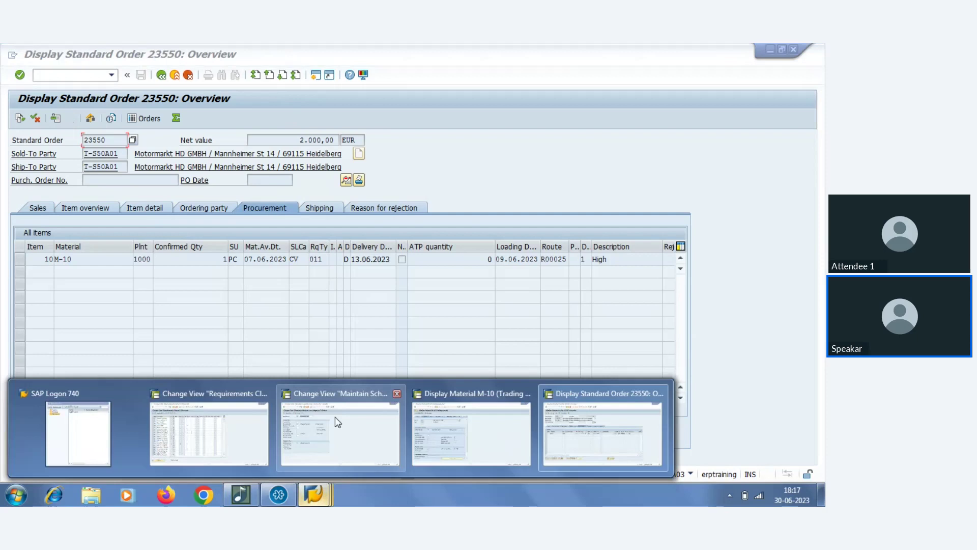
pyautogui.click(335, 416)
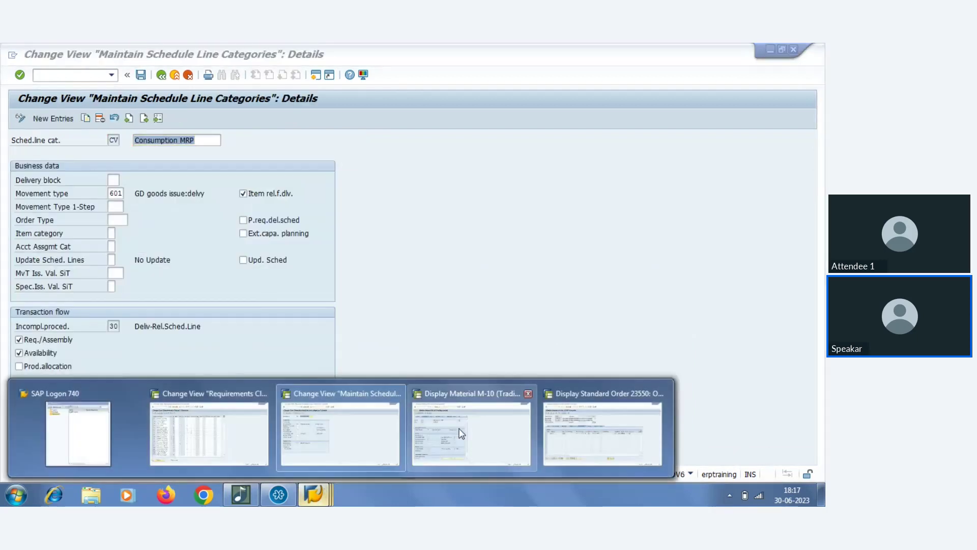
pyautogui.click(472, 430)
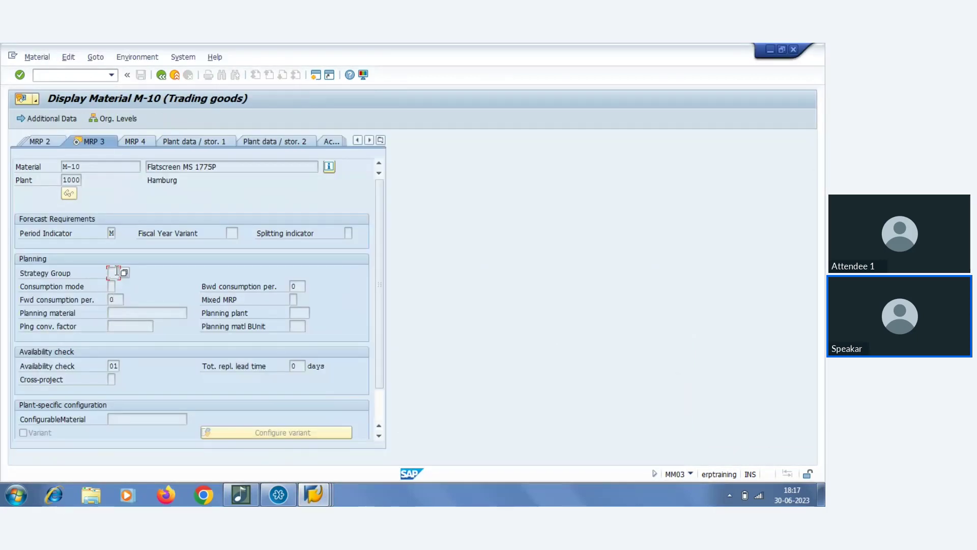
pyautogui.click(32, 273)
pyautogui.click(119, 273)
# Check the MRP group in the MRP 1 view of material M-10 and go back to the strategy group in MRP 3.
pyautogui.click(358, 141)
pyautogui.click(358, 141)
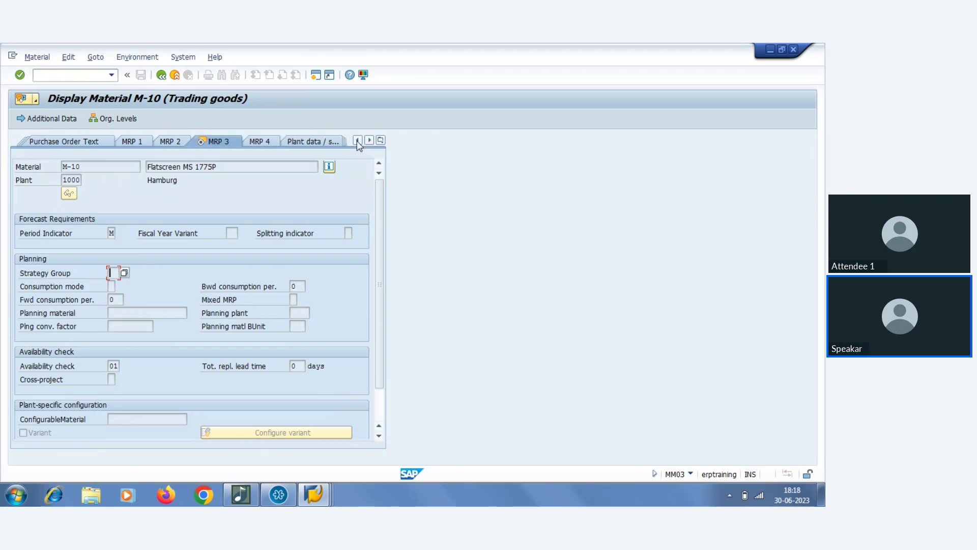
pyautogui.click(137, 141)
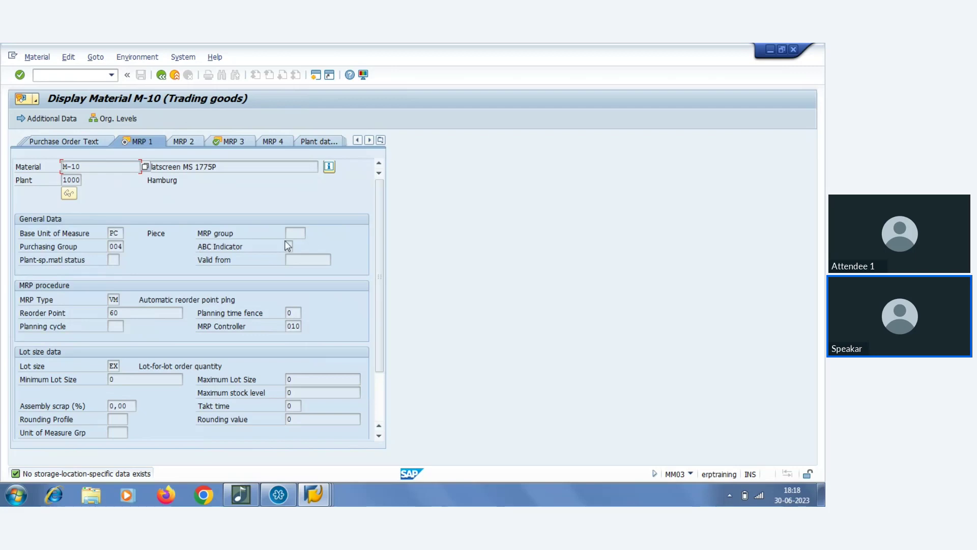
pyautogui.click(290, 233)
pyautogui.click(314, 494)
pyautogui.click(508, 413)
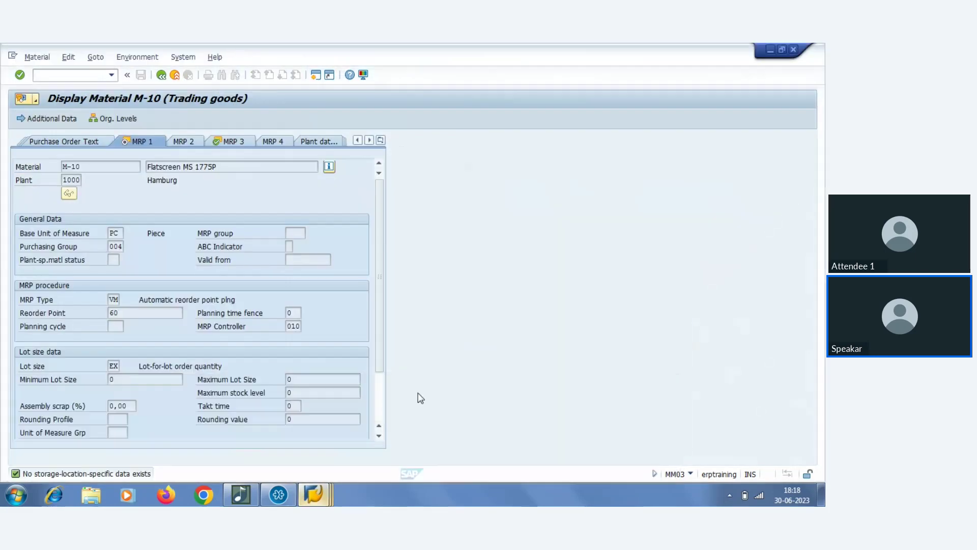
pyautogui.click(230, 141)
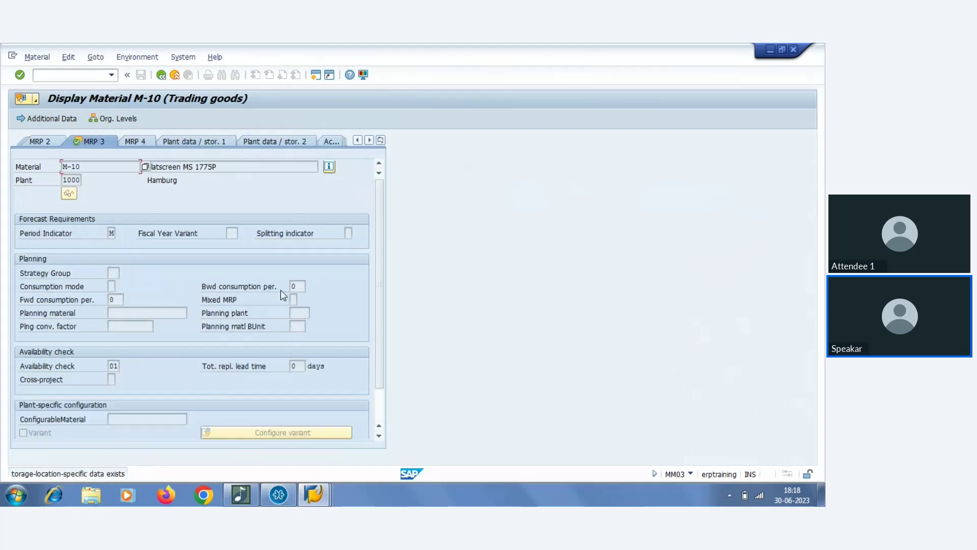
pyautogui.click(113, 274)
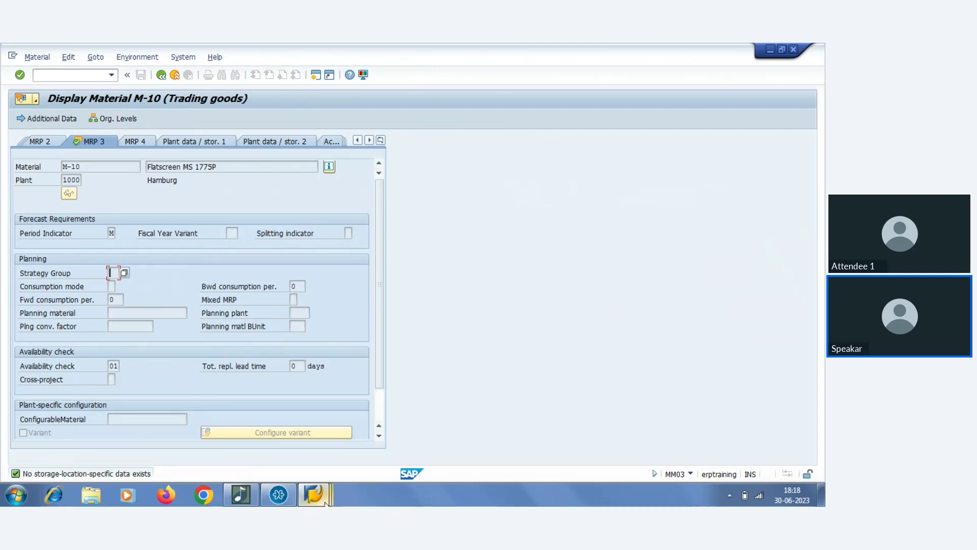
# Leave the requirements classes and open the IMG activity Determination Of Requirement Types Using Transaction.
pyautogui.moveTo(322, 499)
pyautogui.click(253, 430)
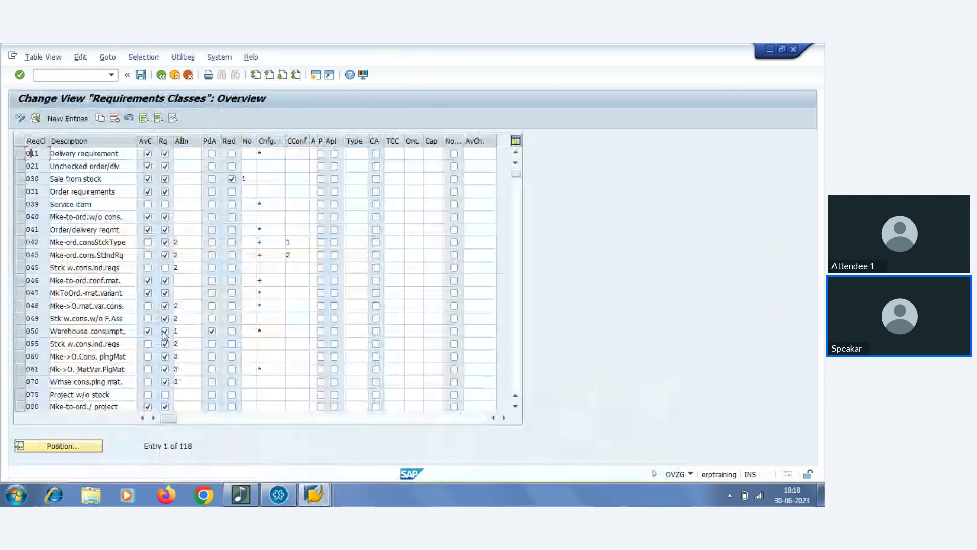
pyautogui.click(161, 75)
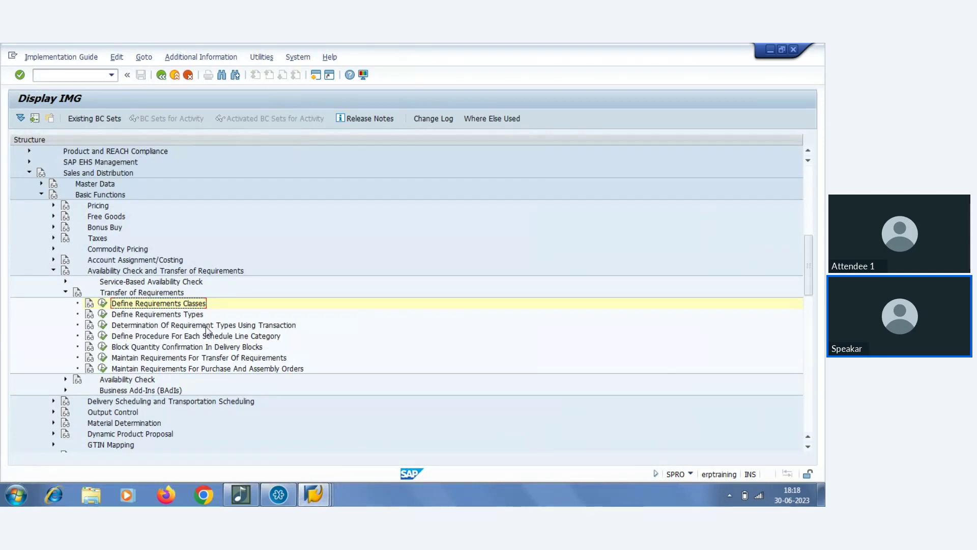
pyautogui.click(102, 326)
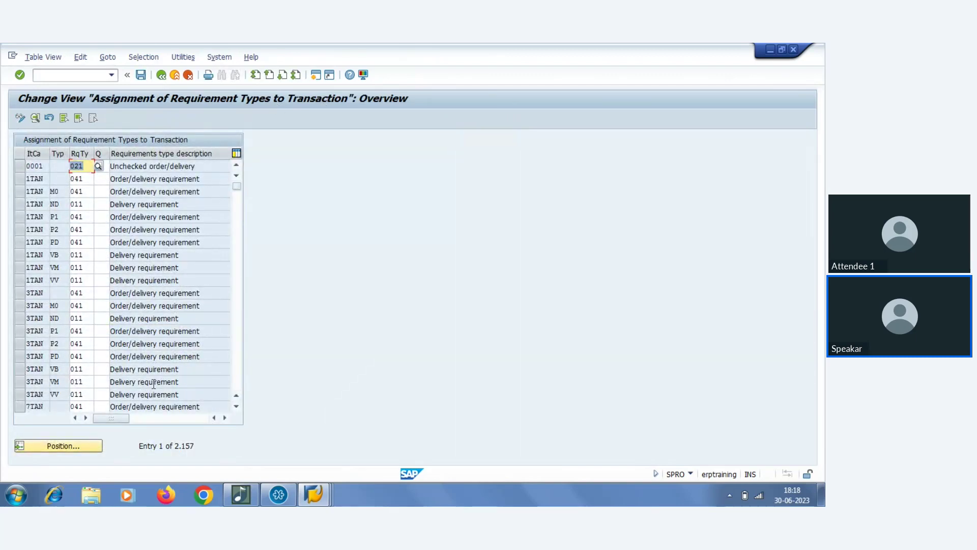
# Redisplay the sales order from its initial screen and copy the item category TAN of item M-10.
pyautogui.click(313, 494)
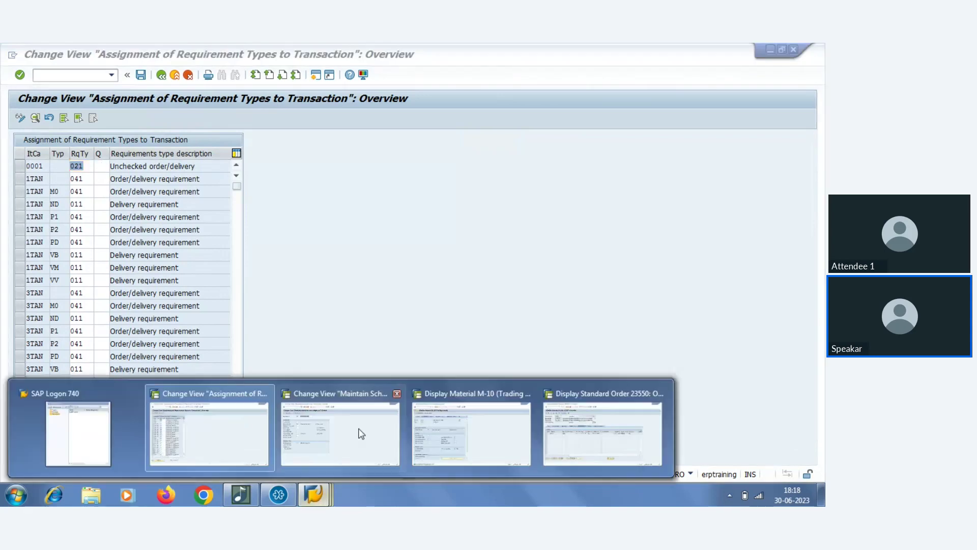
pyautogui.click(602, 432)
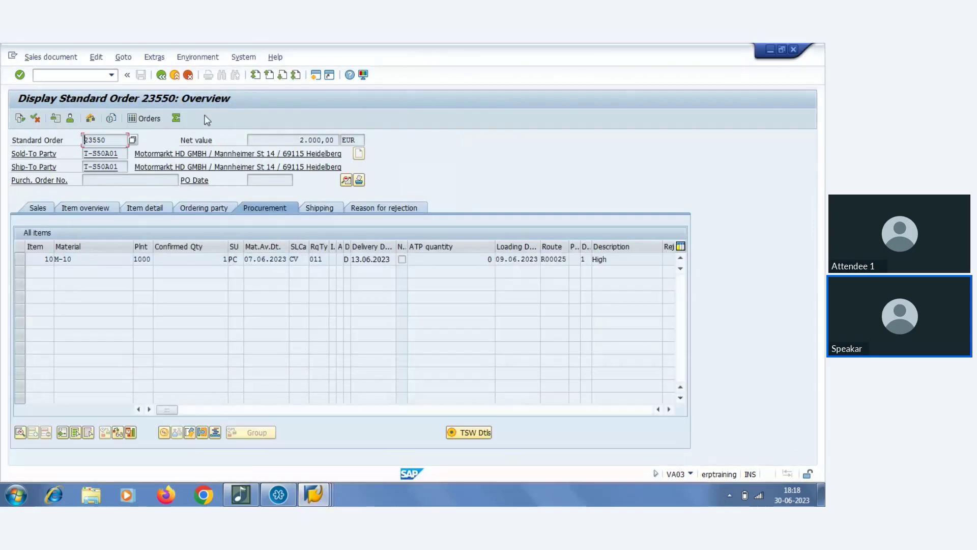
pyautogui.click(161, 75)
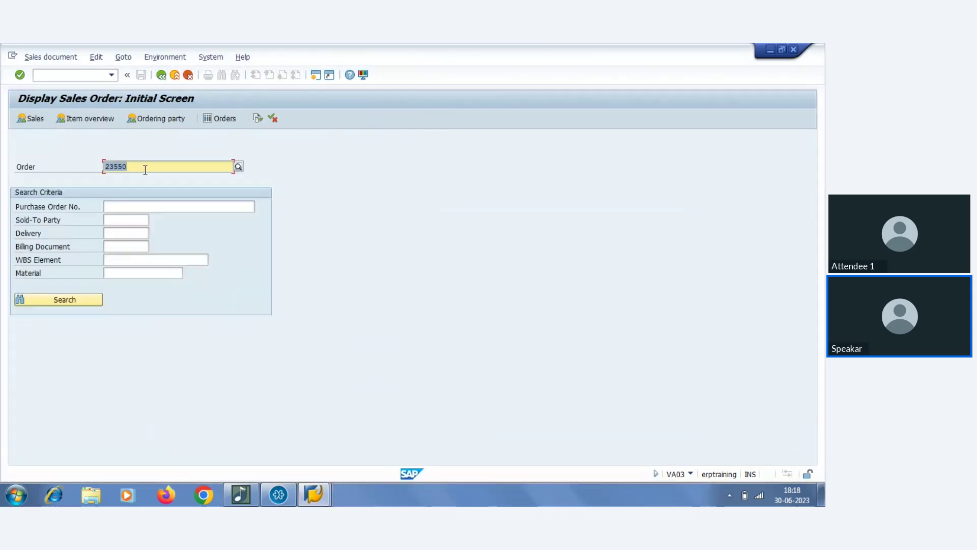
pyautogui.press('Return')
pyautogui.click(465, 378)
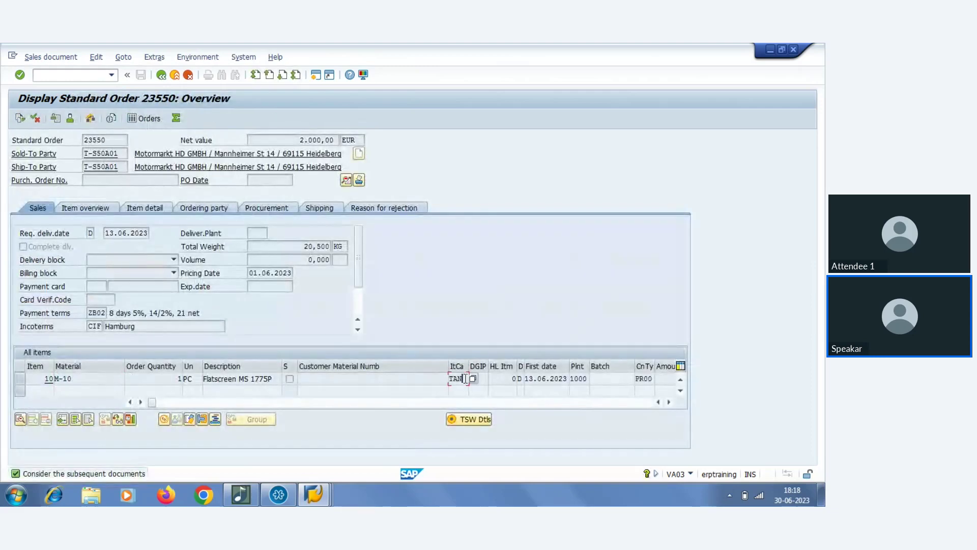
pyautogui.moveTo(465, 378); pyautogui.dragTo(449, 378)
pyautogui.hotkey('ctrl', 'c')
# Start positioning in the assignment of requirement types to transaction with item category TAN.
pyautogui.click(327, 488)
pyautogui.click(217, 424)
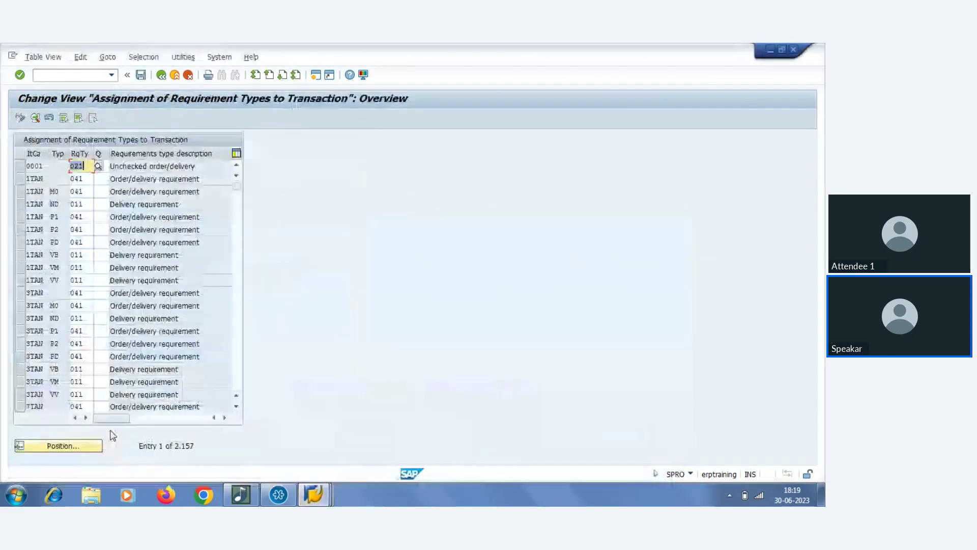
pyautogui.click(76, 446)
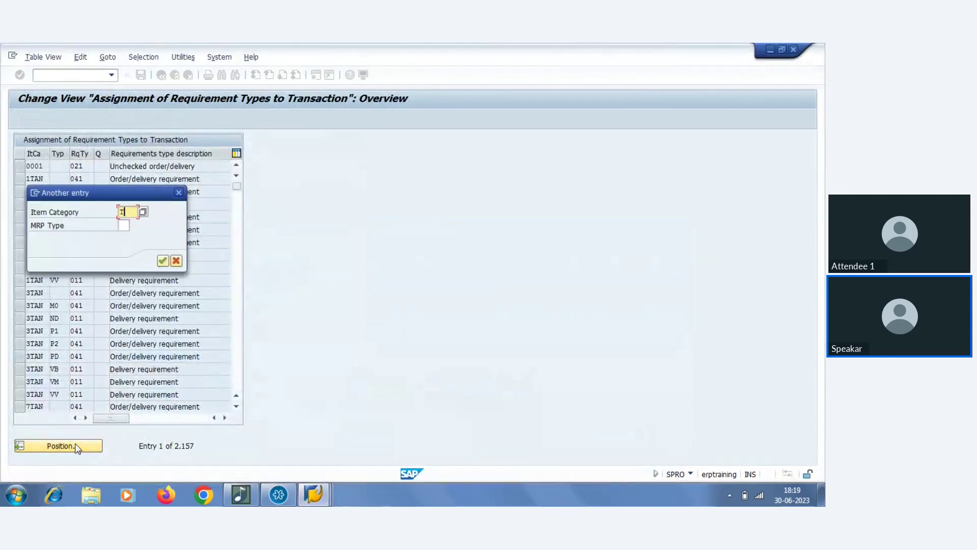
pyautogui.hotkey('ctrl', 'v')
pyautogui.press('Tab')
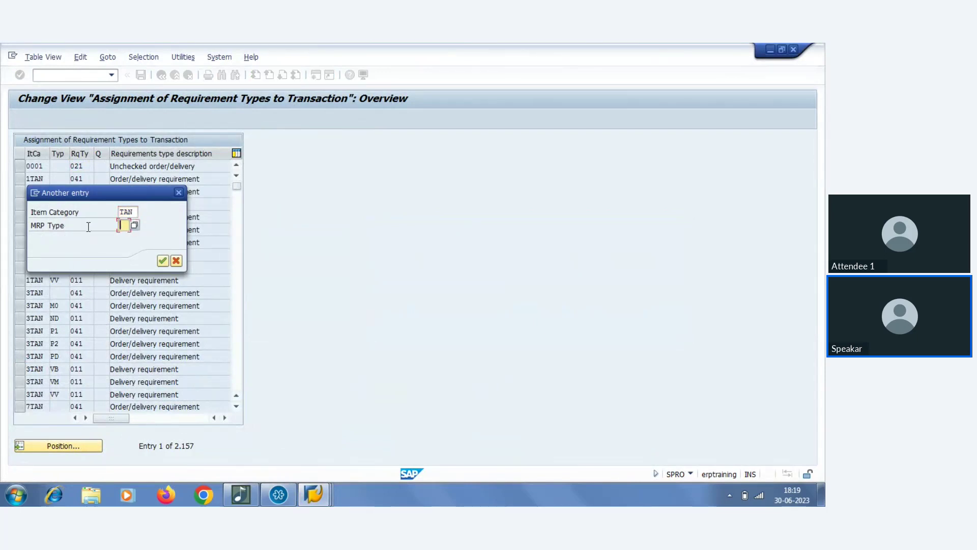
# Close the schedule line categories window and check the MRP type in the MRP 1 view of material M-10.
pyautogui.moveTo(318, 501)
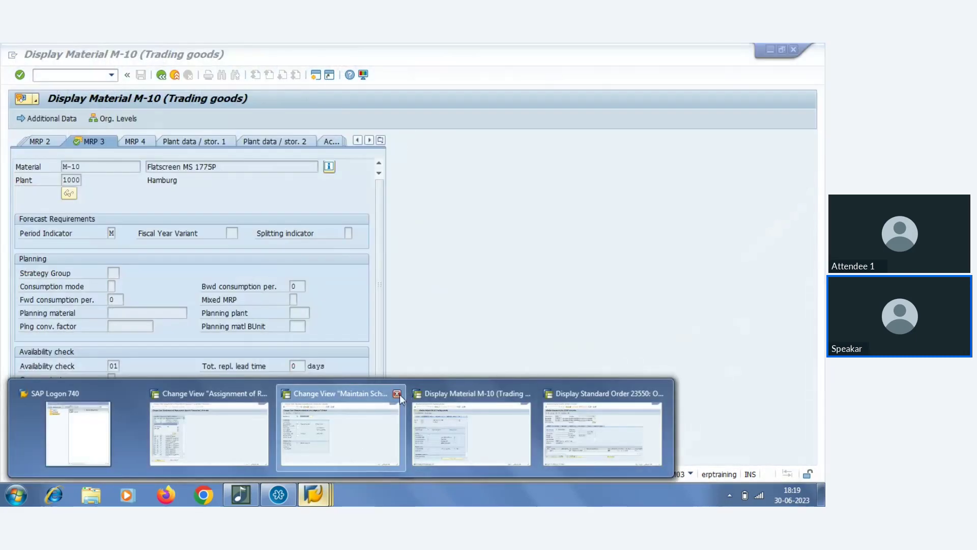
pyautogui.click(398, 393)
pyautogui.click(409, 403)
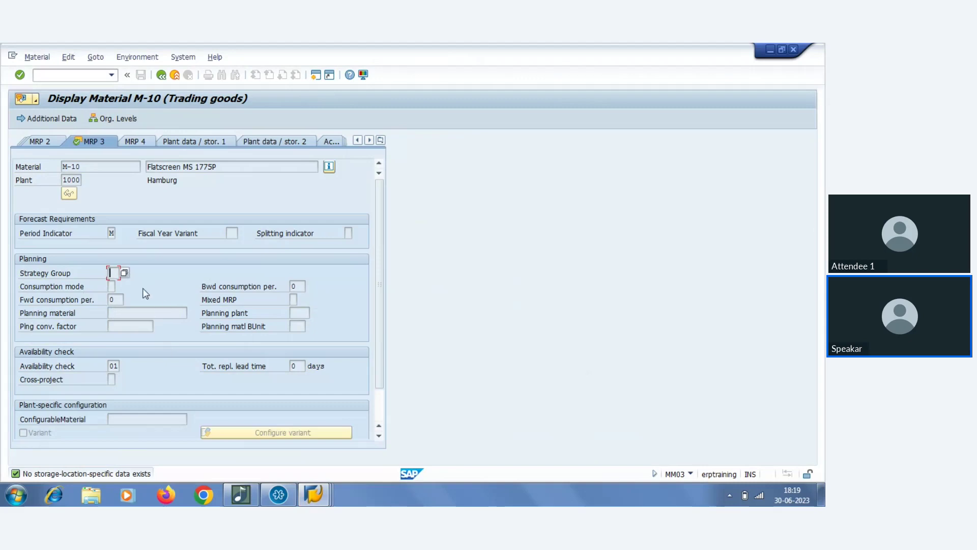
pyautogui.click(357, 140)
pyautogui.click(357, 140)
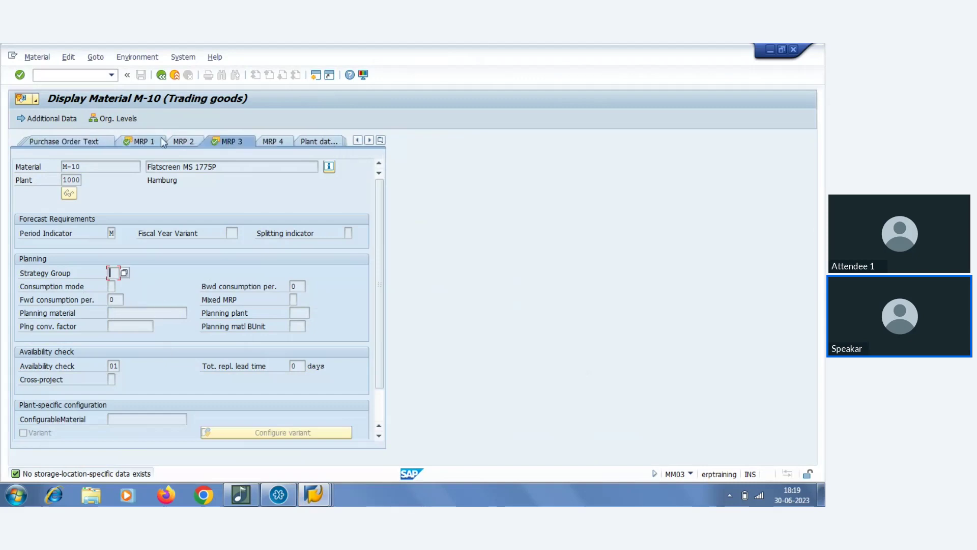
pyautogui.click(153, 141)
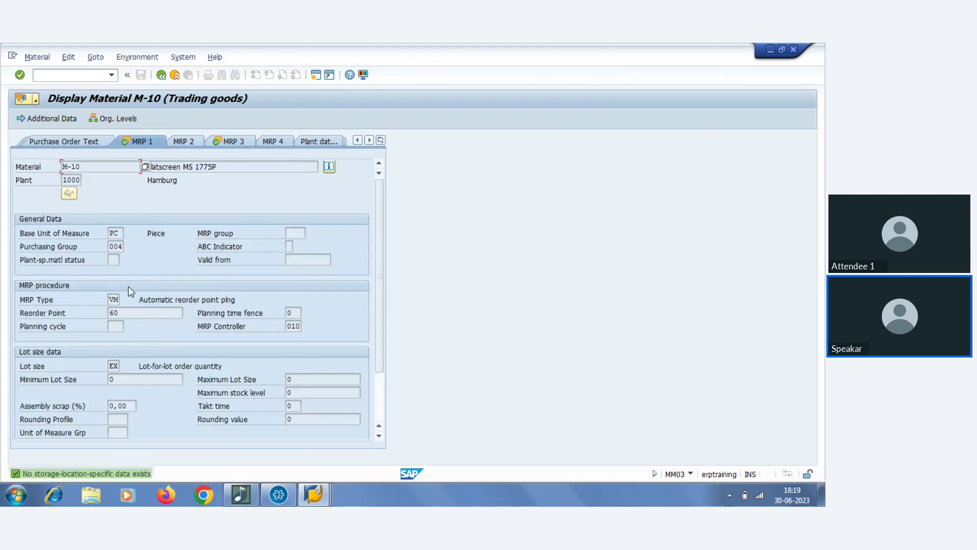
pyautogui.click(114, 299)
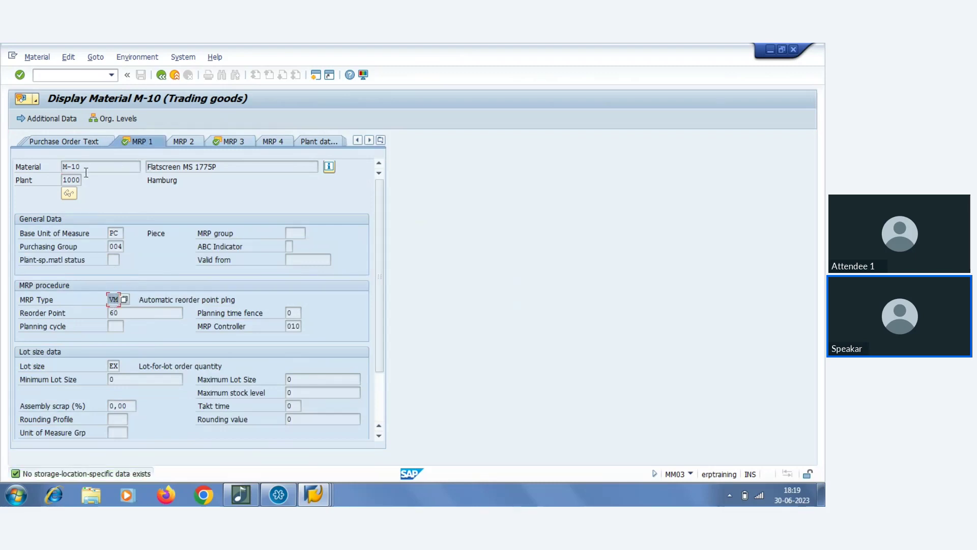
# Complete the position search with MRP type VM and mark the assignment entry for TAN and VM.
pyautogui.click(314, 495)
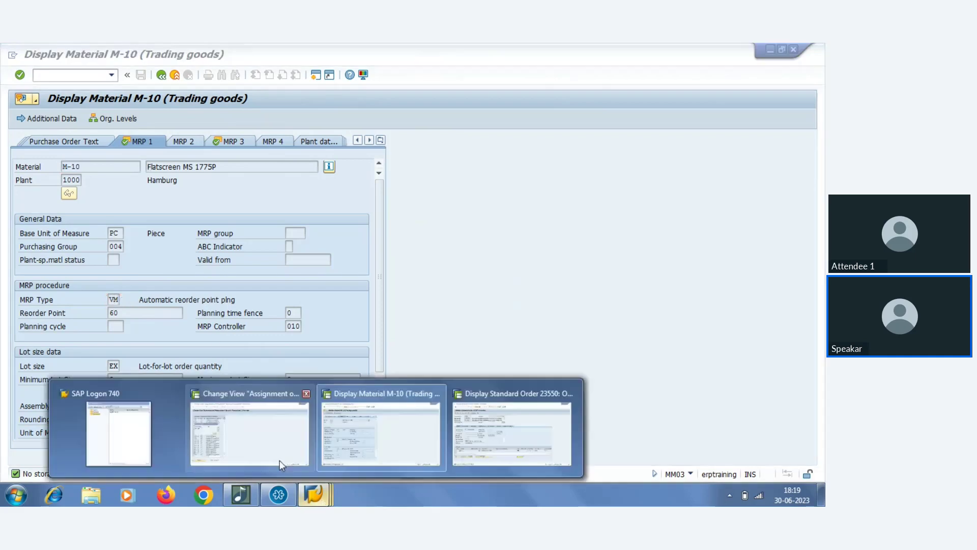
pyautogui.click(280, 460)
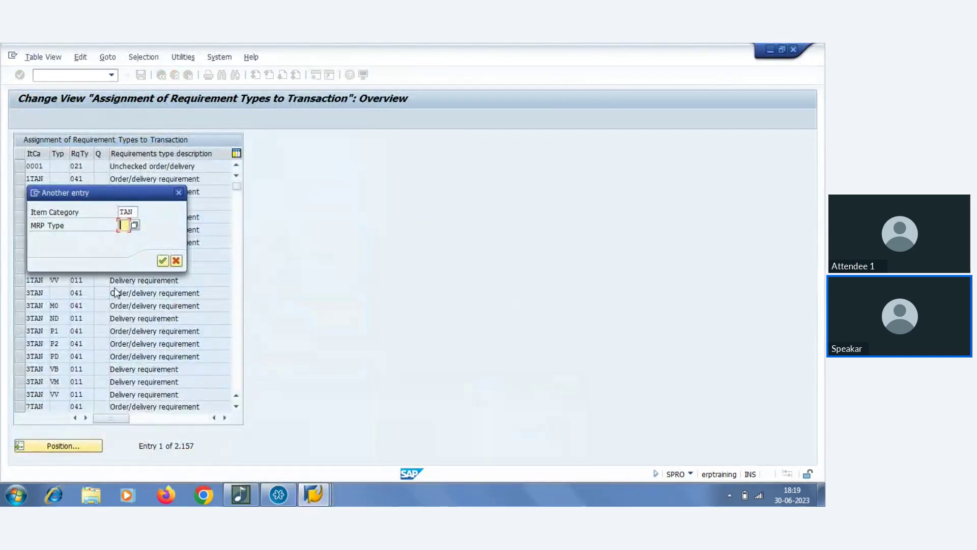
pyautogui.write('VM')
pyautogui.press('Return')
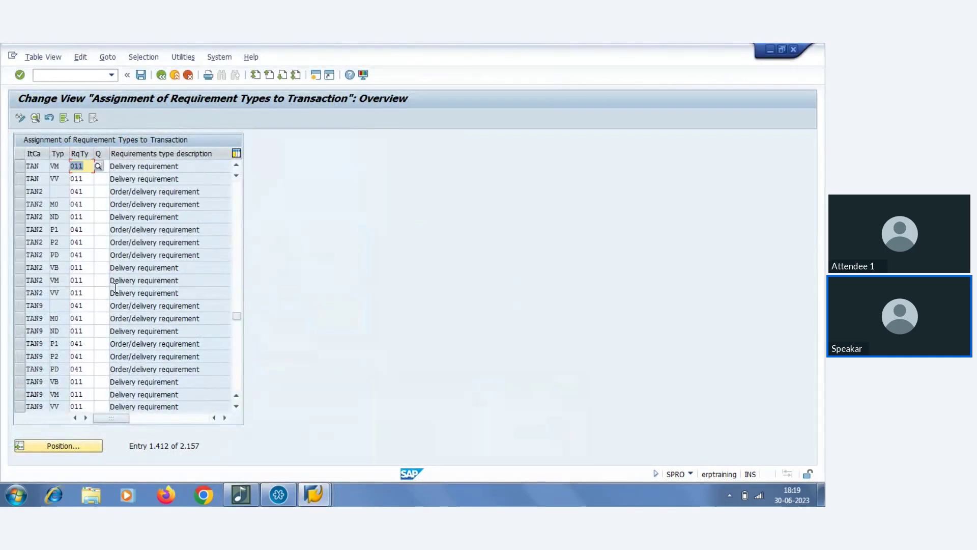
pyautogui.click(20, 166)
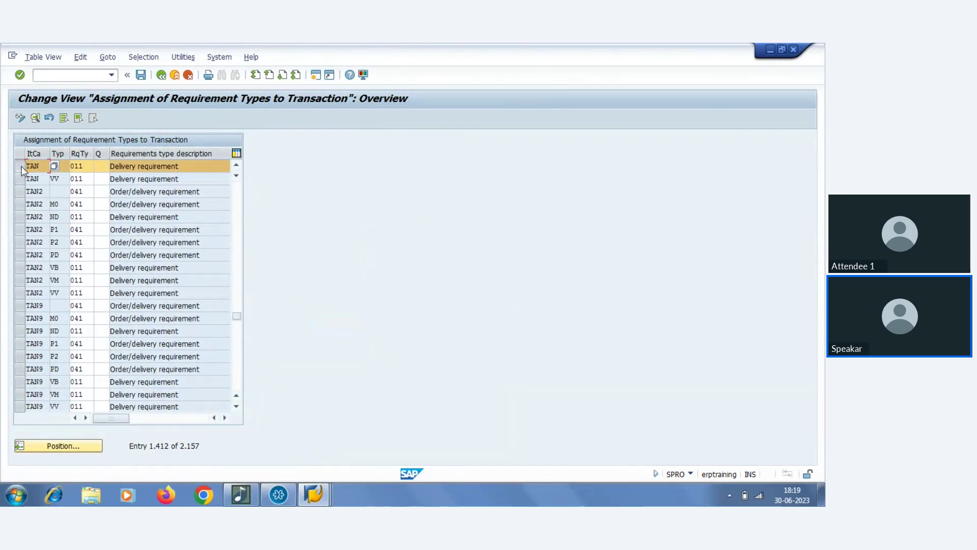
pyautogui.click(21, 166)
pyautogui.click(19, 178)
pyautogui.click(20, 167)
# Check the requirements type in the sales order's procurement data and compare it with the marked TAN and VM assignment entry.
pyautogui.click(314, 493)
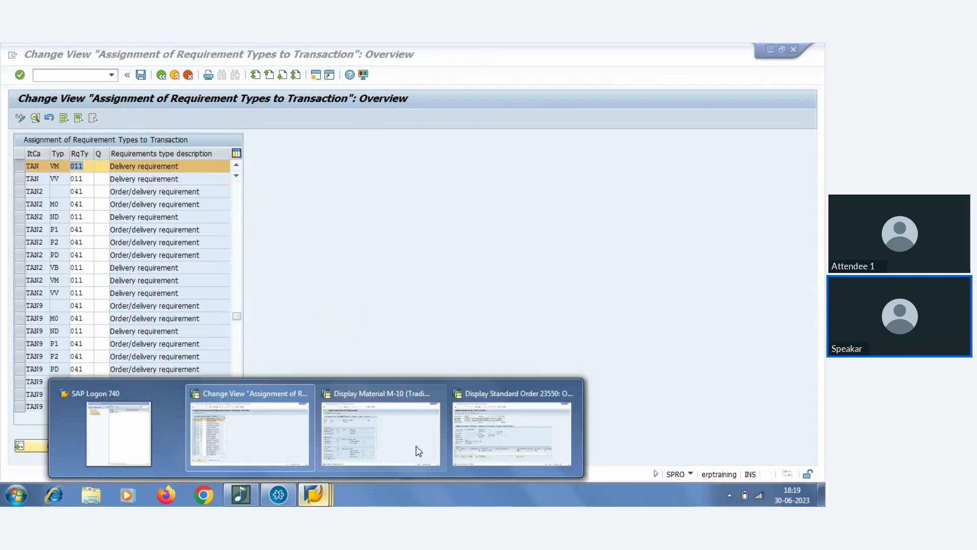
pyautogui.click(492, 419)
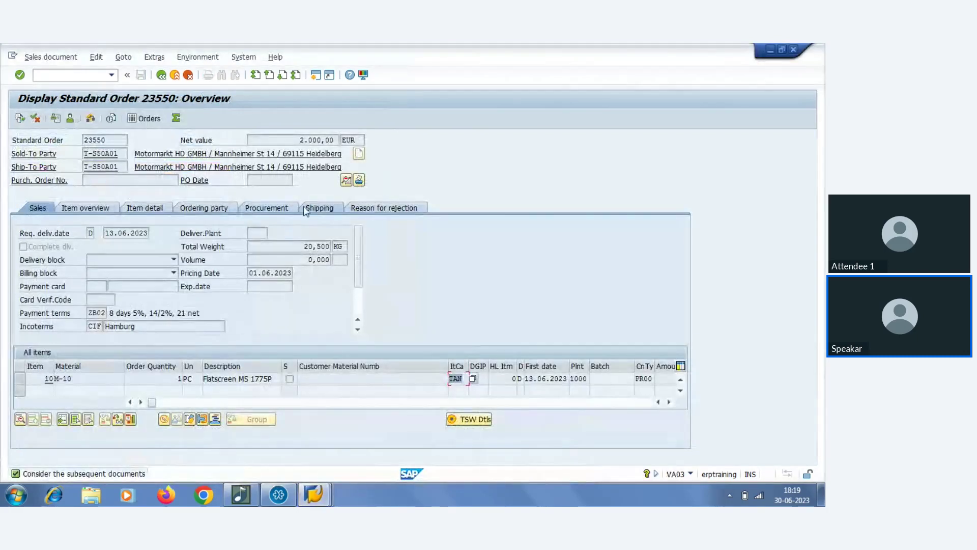
pyautogui.click(263, 209)
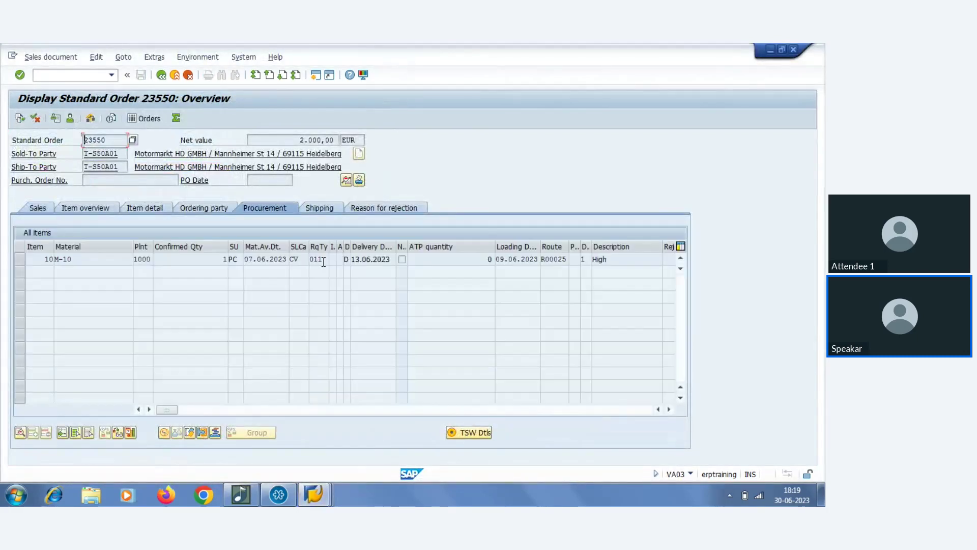
pyautogui.click(323, 260)
pyautogui.click(321, 250)
pyautogui.moveTo(314, 494)
pyautogui.click(240, 429)
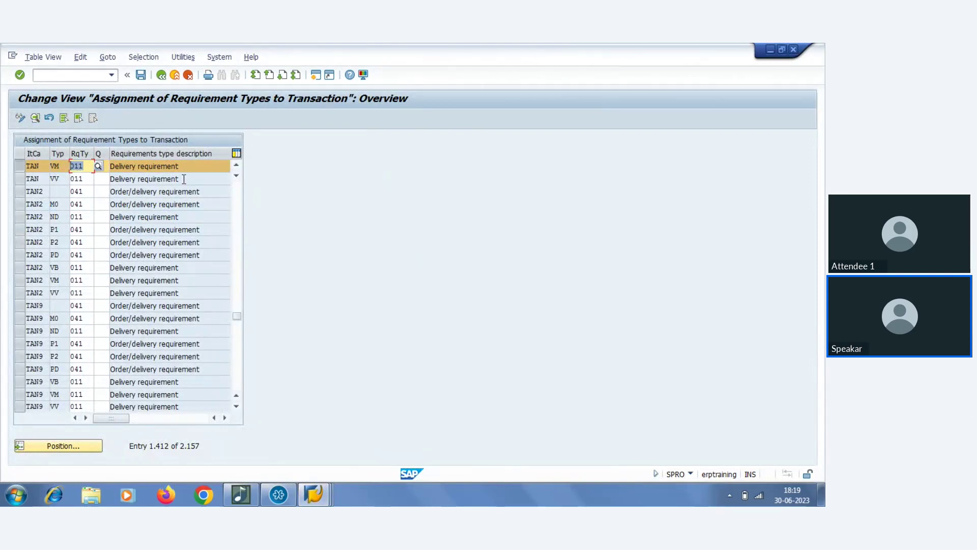
# Widen the Q column and view the allowed origins of the requirement type for the TAN and VM entry.
pyautogui.click(108, 165)
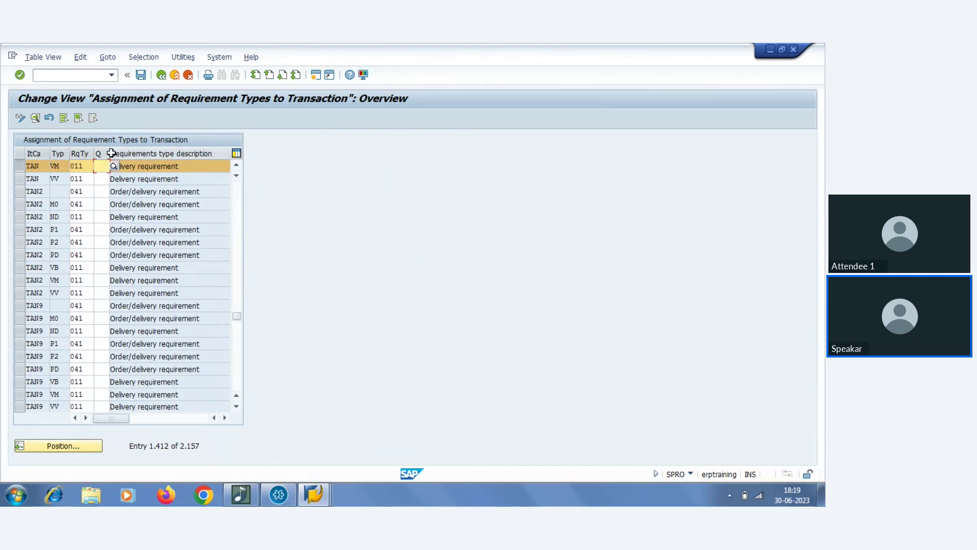
pyautogui.moveTo(109, 153); pyautogui.dragTo(126, 153)
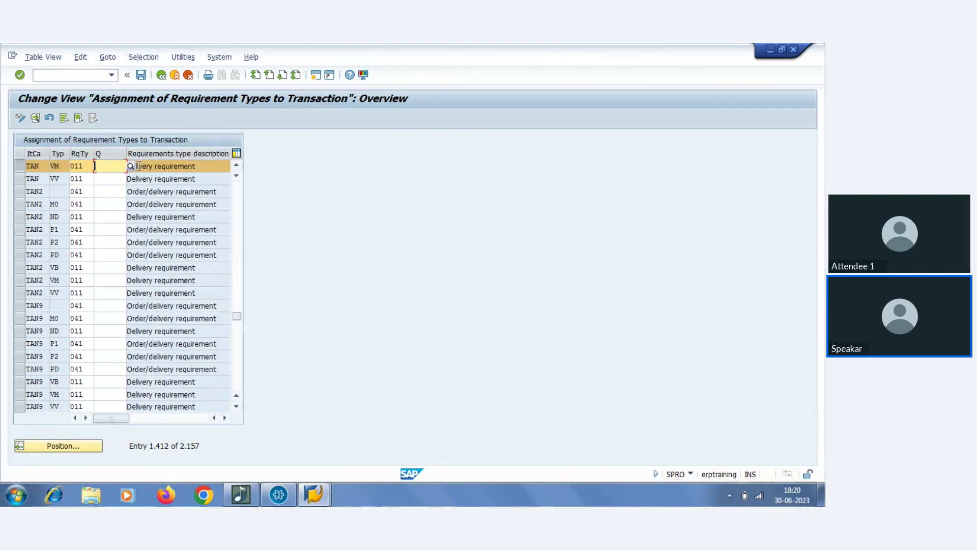
pyautogui.click(132, 167)
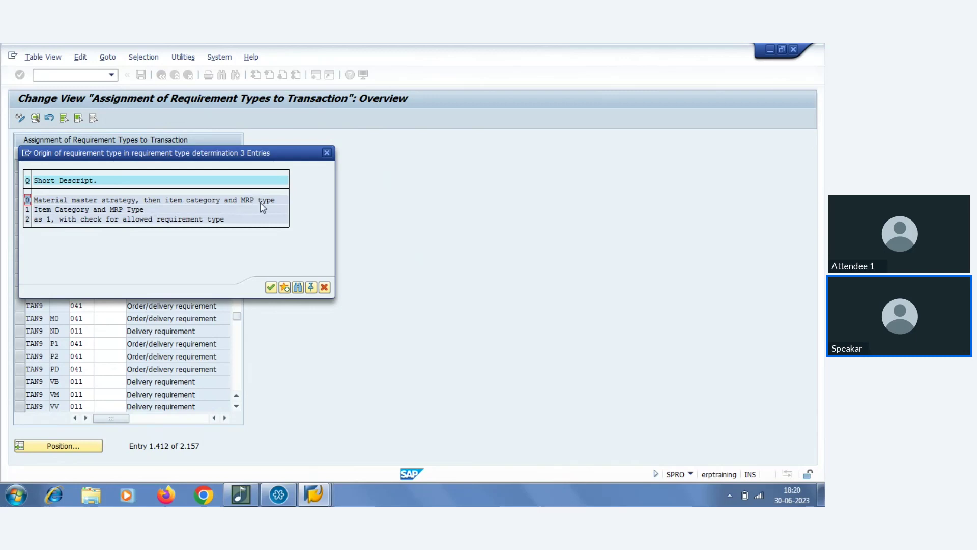
pyautogui.click(327, 152)
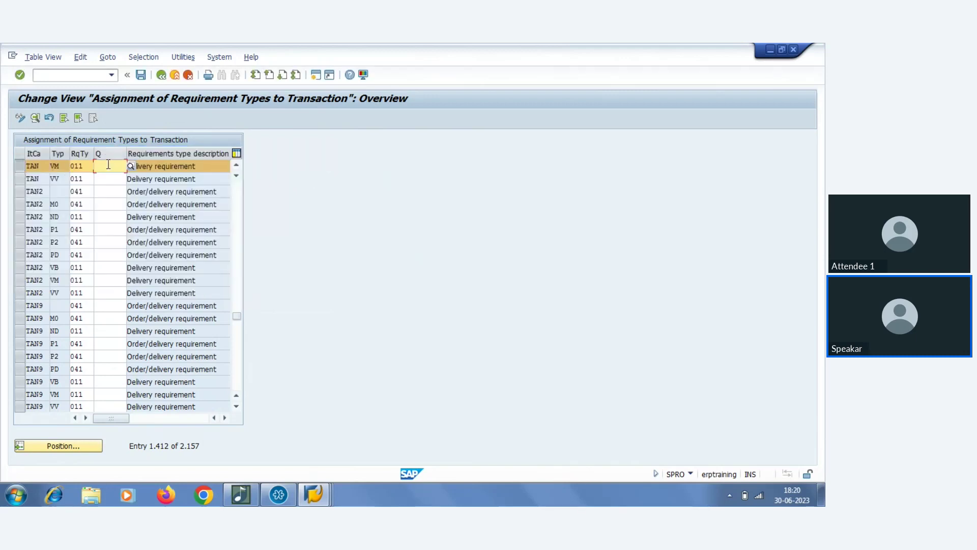
# Examine origin options 0, 1 and 2 for the TAN and VM entry, then close the value list without choosing one.
pyautogui.click(131, 166)
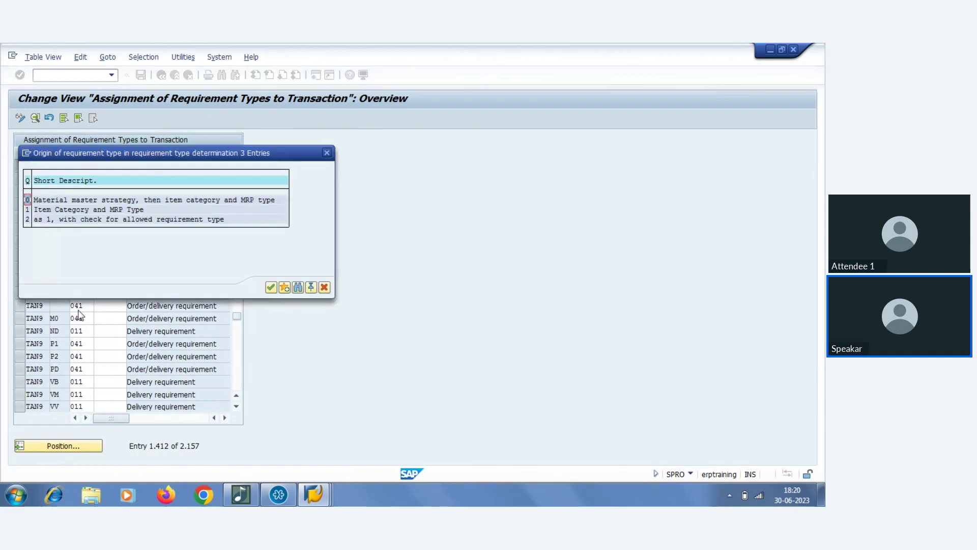
pyautogui.click(69, 209)
pyautogui.click(51, 221)
pyautogui.click(47, 210)
pyautogui.click(205, 222)
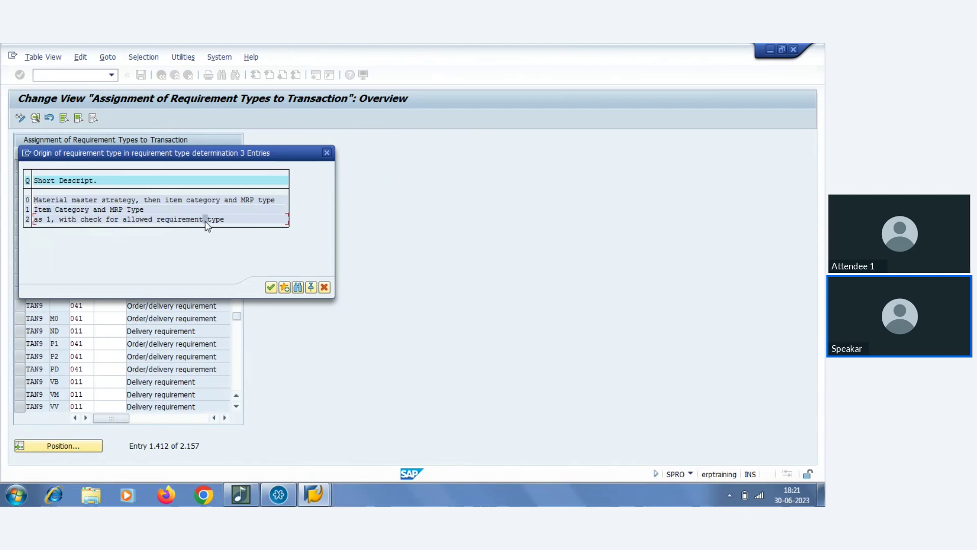
pyautogui.click(37, 210)
pyautogui.click(51, 211)
pyautogui.click(327, 154)
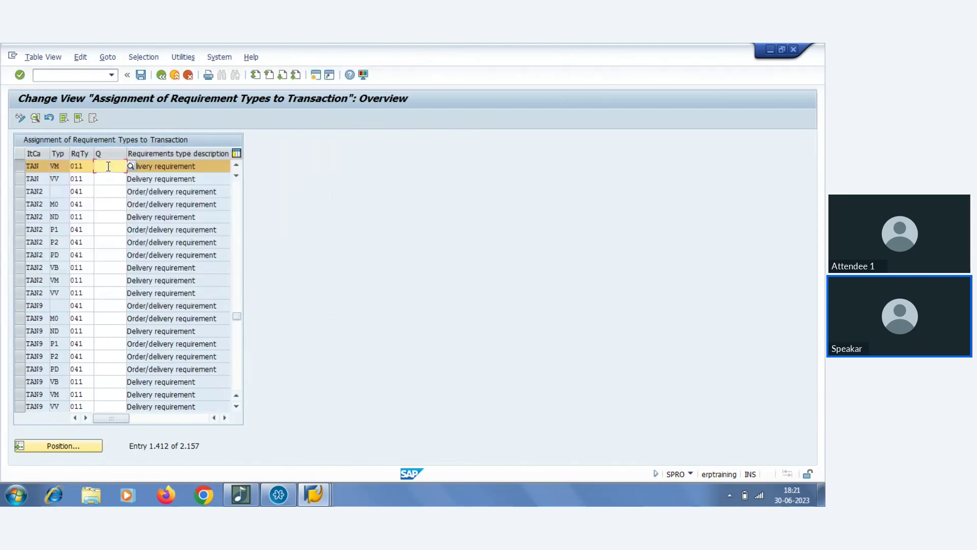
# Set the origin of the requirement type to 0 for the TAN and VM entry and save.
pyautogui.write('0')
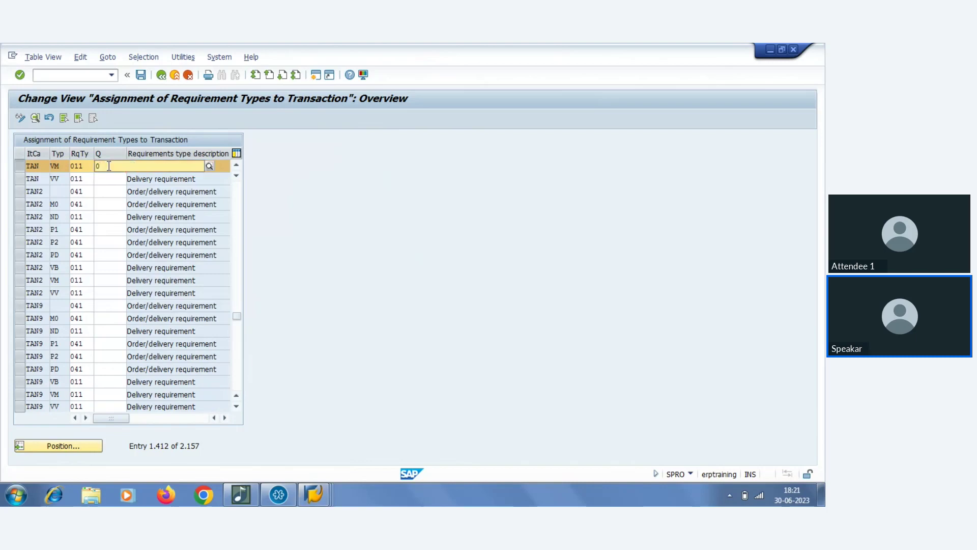
pyautogui.press('Return')
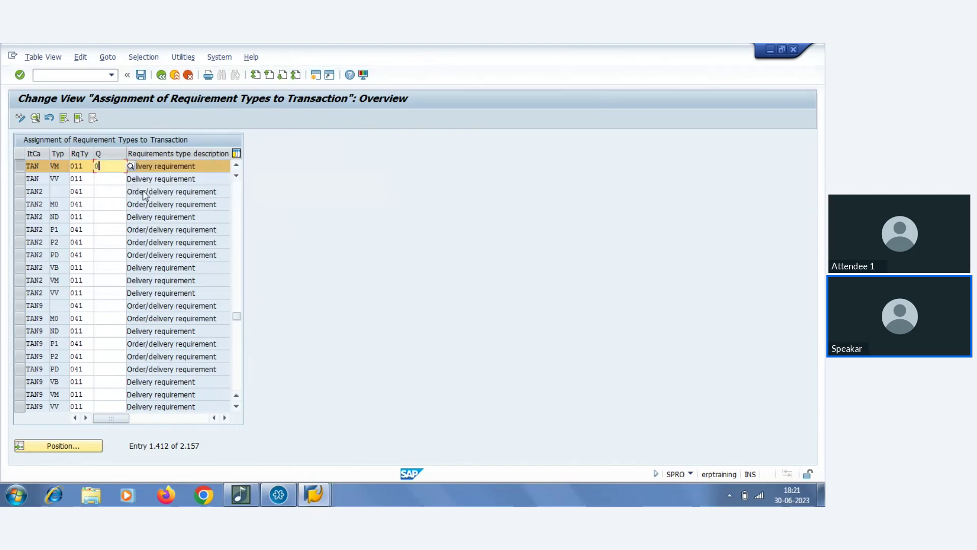
pyautogui.click(140, 75)
pyautogui.click(176, 248)
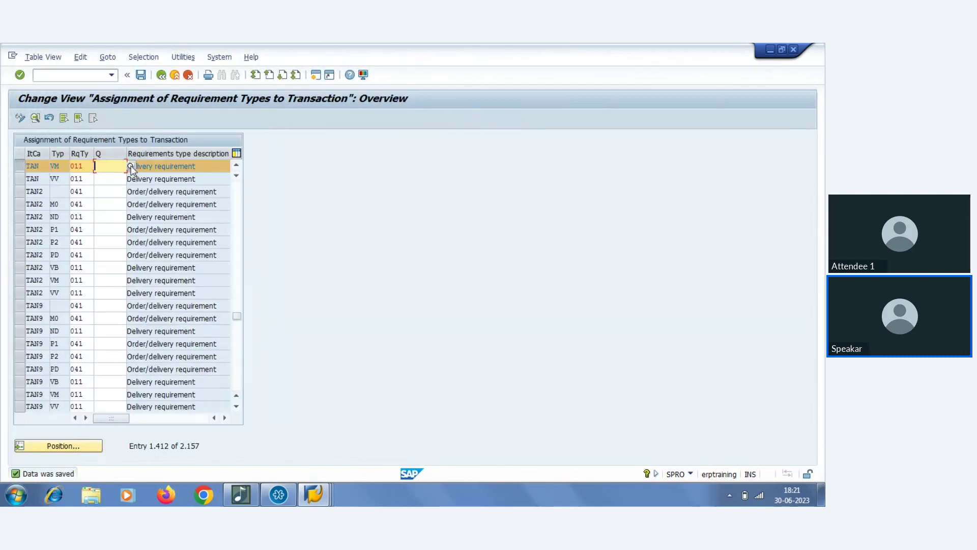
# Change the TAN and VM entry's origin to 1, Item Category and MRP Type, and save.
pyautogui.click(131, 166)
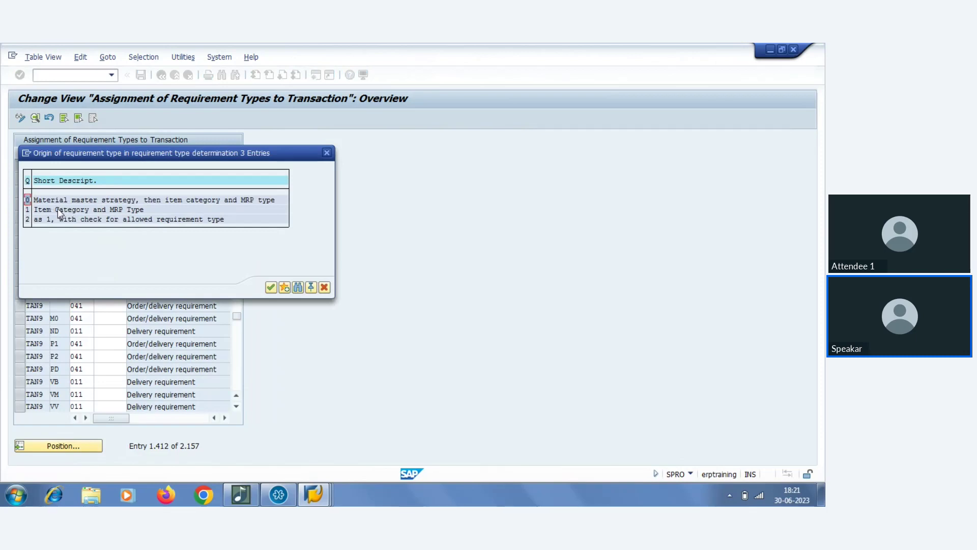
pyautogui.click(65, 209)
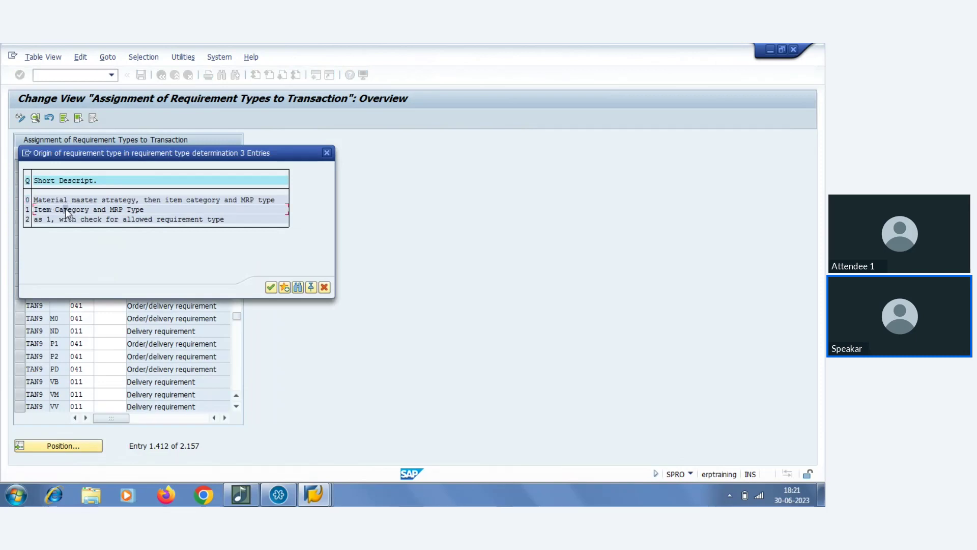
pyautogui.click(270, 287)
pyautogui.click(141, 74)
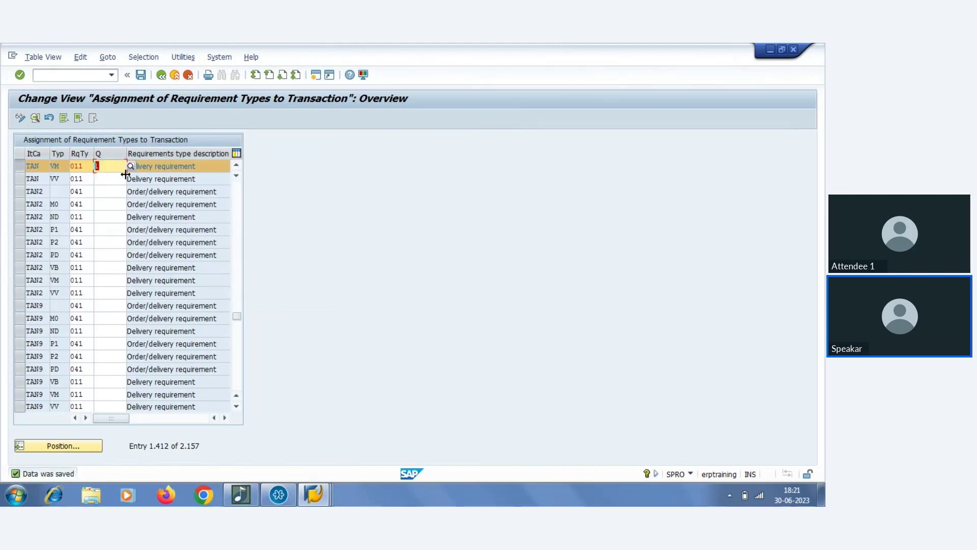
# Set the TAN and VM entry's origin back to 0, material master strategy first, save, and unmark the entry.
pyautogui.press('BackSpace')
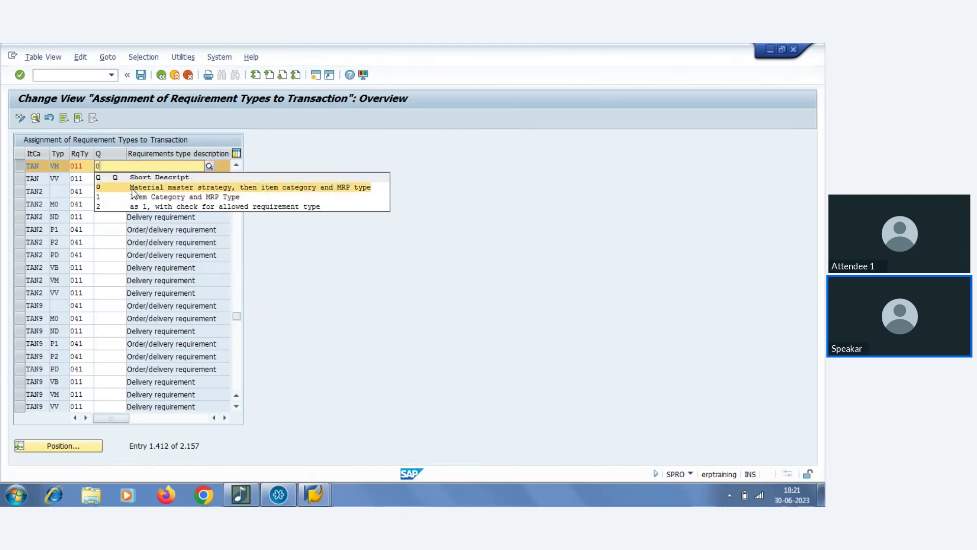
pyautogui.click(135, 186)
pyautogui.click(141, 75)
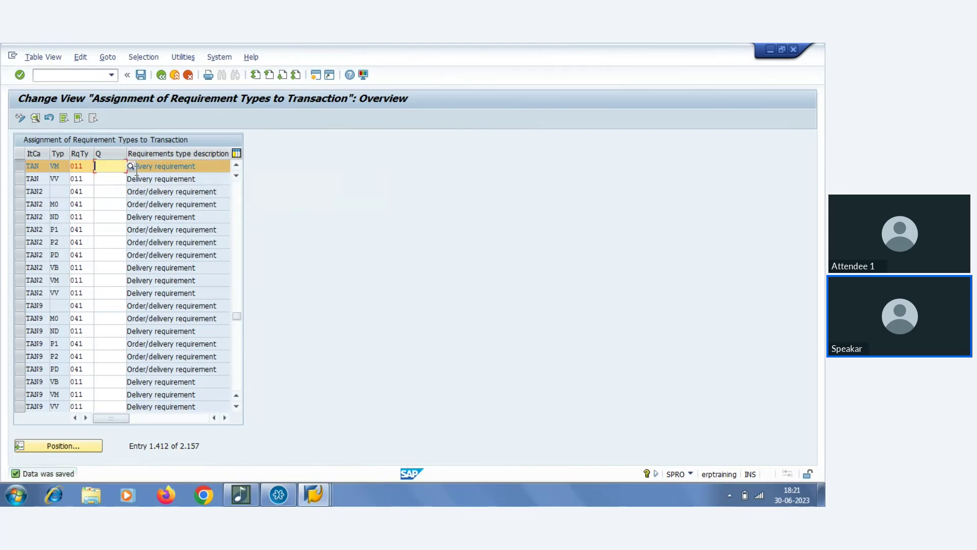
pyautogui.click(19, 167)
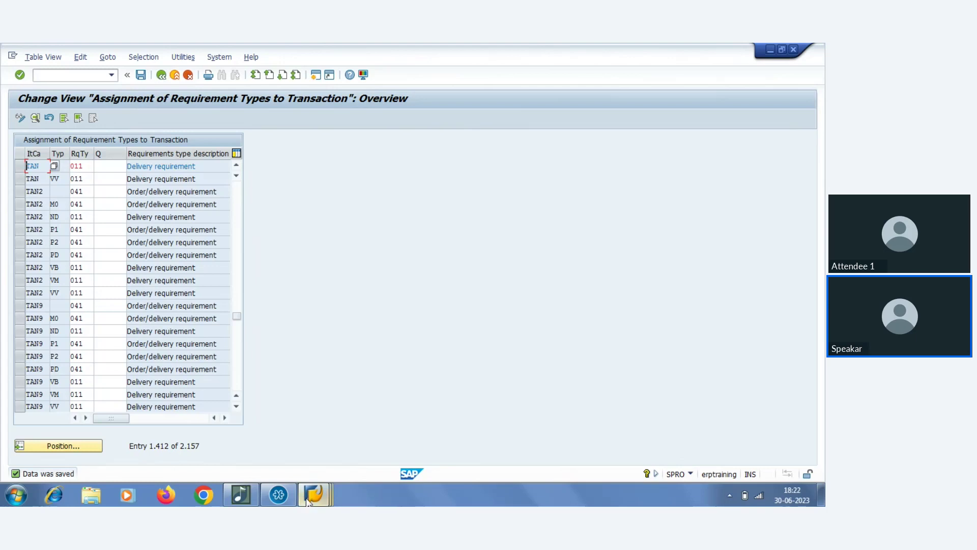
# Check material M-10's strategy group in the MRP 3 view and its MRP group in the MRP 1 view.
pyautogui.moveTo(314, 494)
pyautogui.click(337, 420)
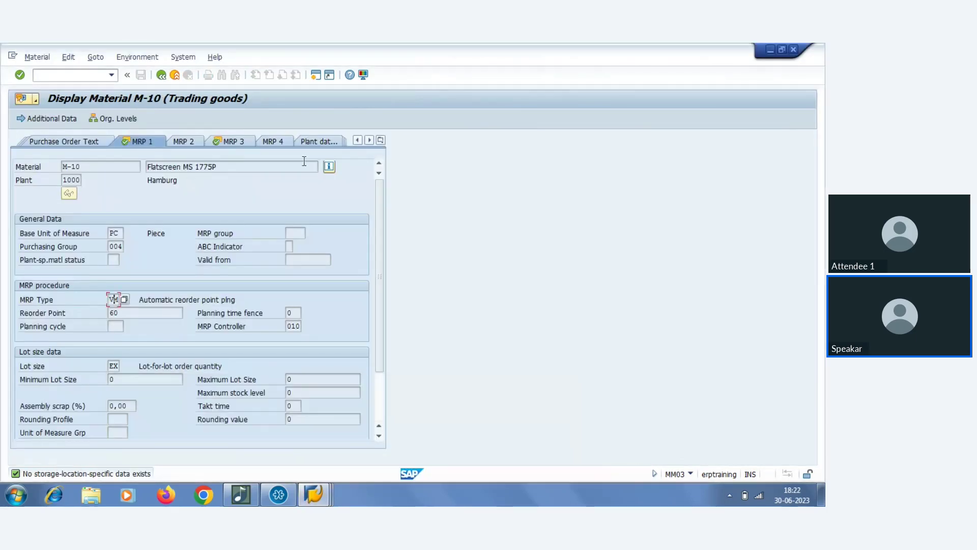
pyautogui.click(238, 142)
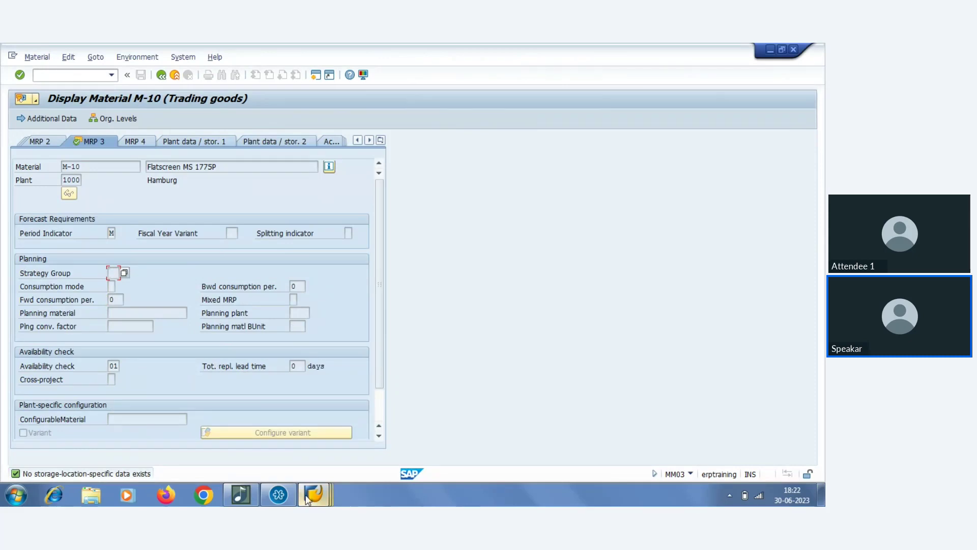
pyautogui.moveTo(314, 494)
pyautogui.click(393, 426)
pyautogui.click(51, 141)
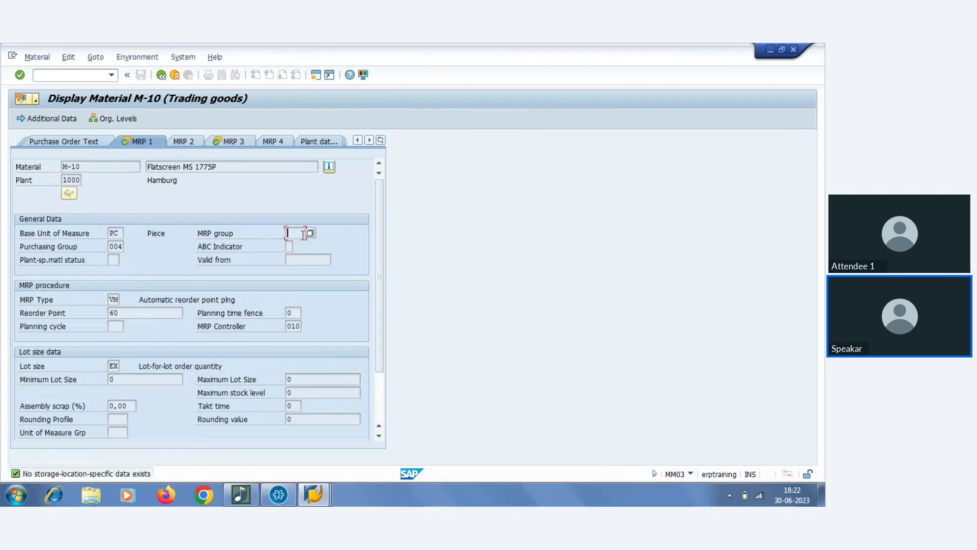
# Revisit the requirement type assignment, return to material M-10, and open the Strategy Group environment details from the MRP 3 view.
pyautogui.moveTo(316, 476)
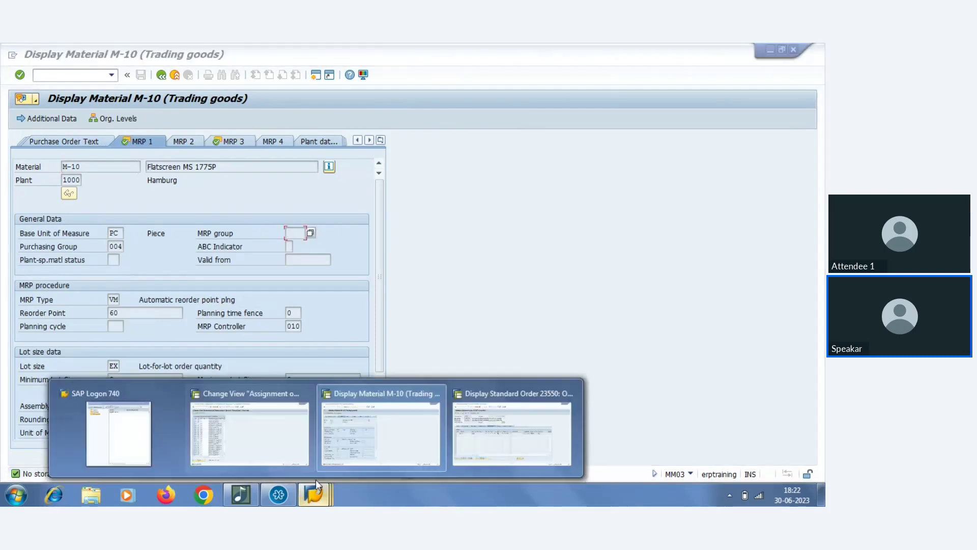
pyautogui.click(262, 425)
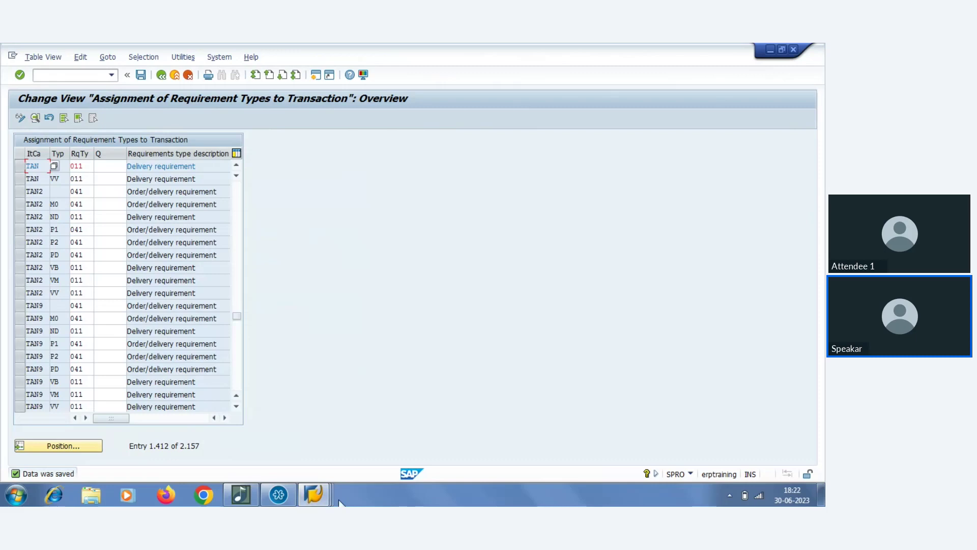
pyautogui.moveTo(314, 494)
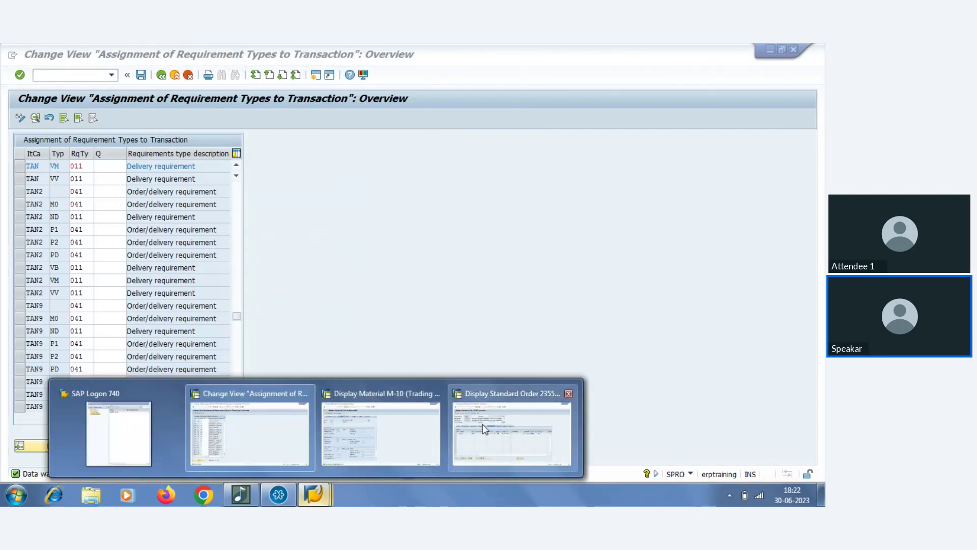
pyautogui.click(377, 427)
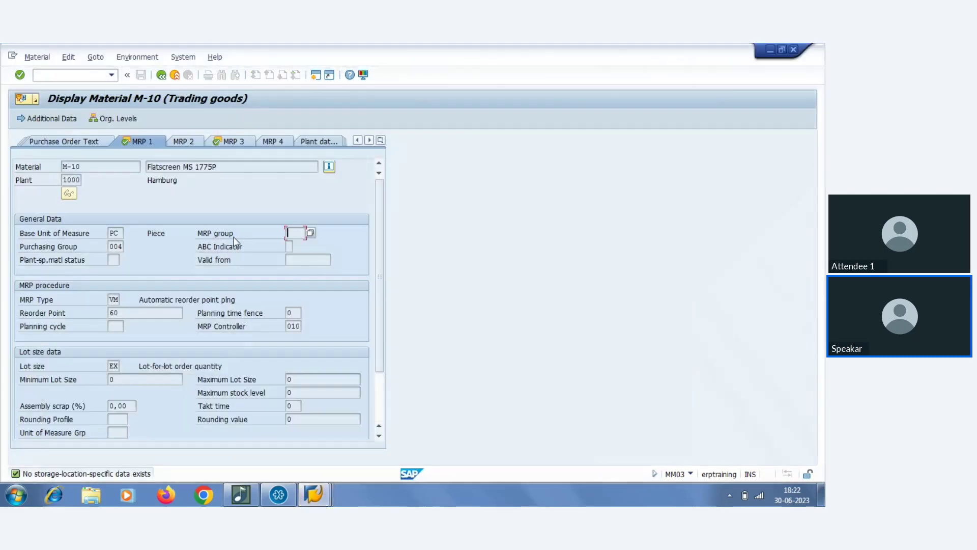
pyautogui.click(227, 141)
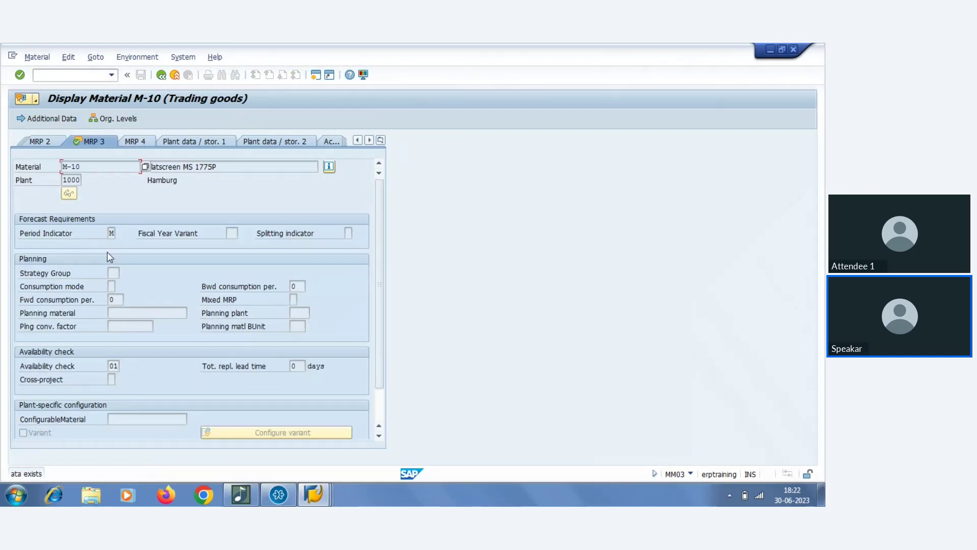
pyautogui.click(112, 273)
pyautogui.click(125, 273)
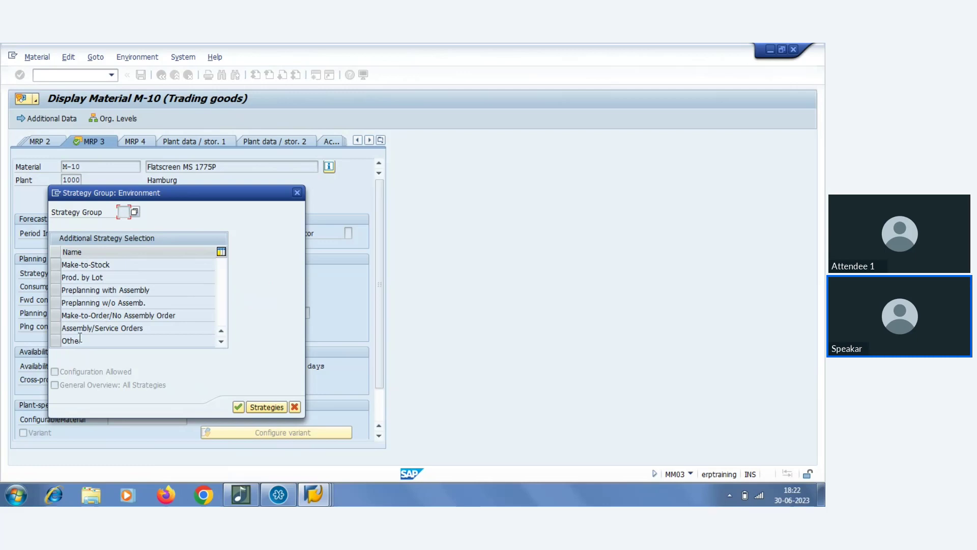
# Examine the Assembly/Service Orders and Make-to-Order/No Assembly Order strategies, then close the Strategy Group environment dialog.
pyautogui.moveTo(80, 328); pyautogui.dragTo(49, 331)
pyautogui.click(152, 328)
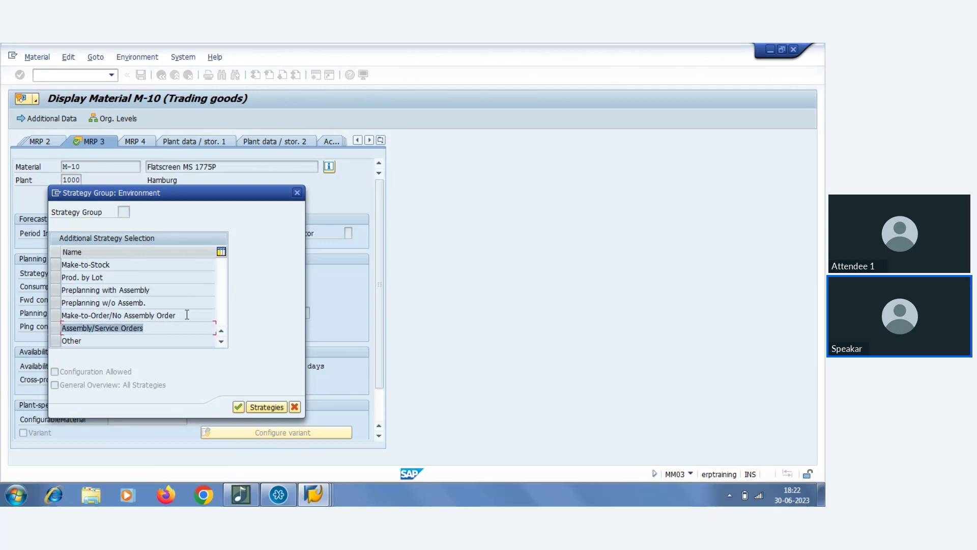
pyautogui.moveTo(186, 315); pyautogui.dragTo(59, 316)
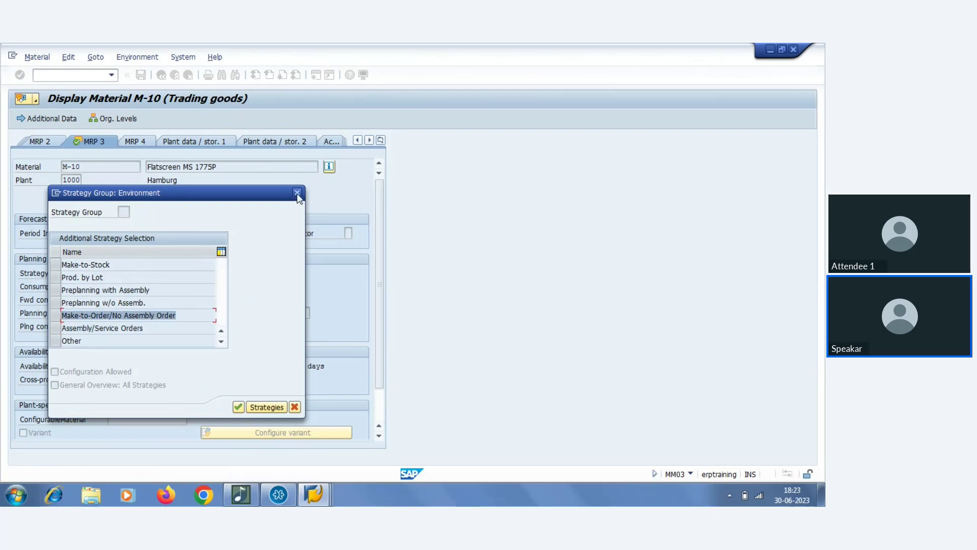
pyautogui.click(121, 211)
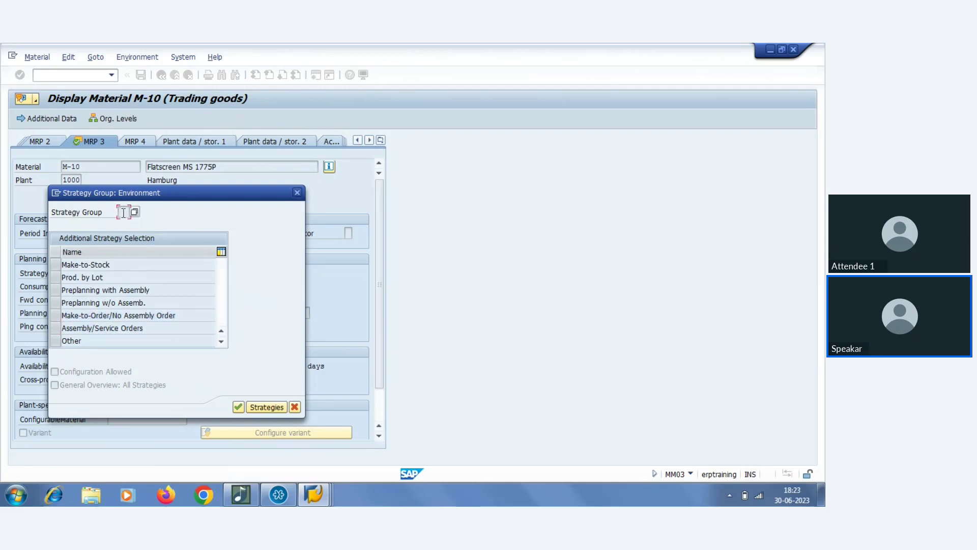
pyautogui.click(91, 316)
pyautogui.click(297, 193)
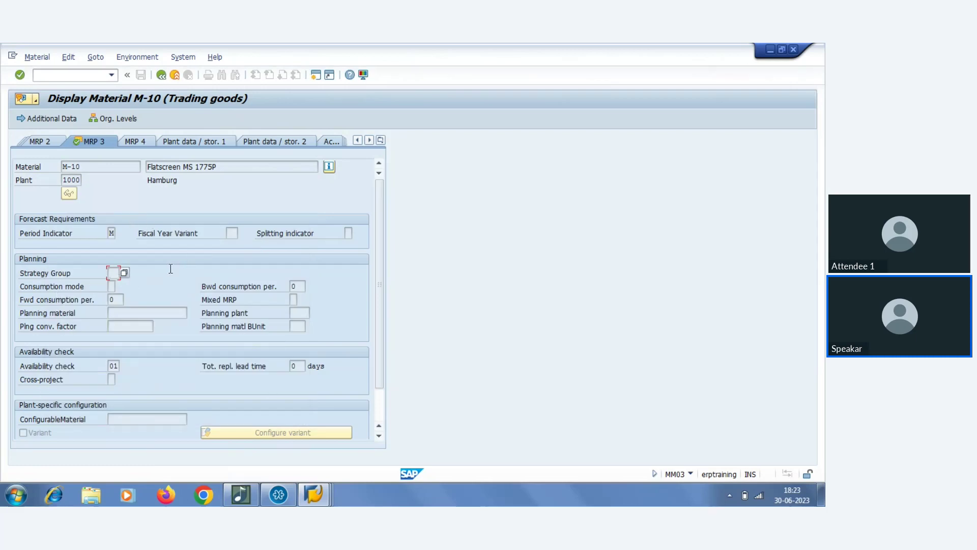
# In the implementation guide, collapse Sales and Distribution and open Define Strategy under Production Planning, Demand Management, Planned Independent Requirements, Planning Strategy.
pyautogui.click(312, 489)
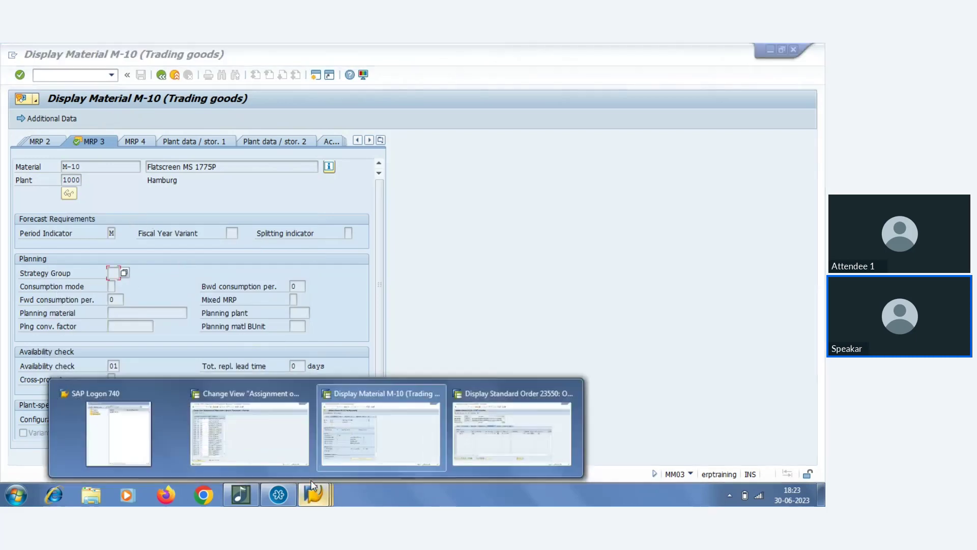
pyautogui.click(225, 404)
pyautogui.click(161, 76)
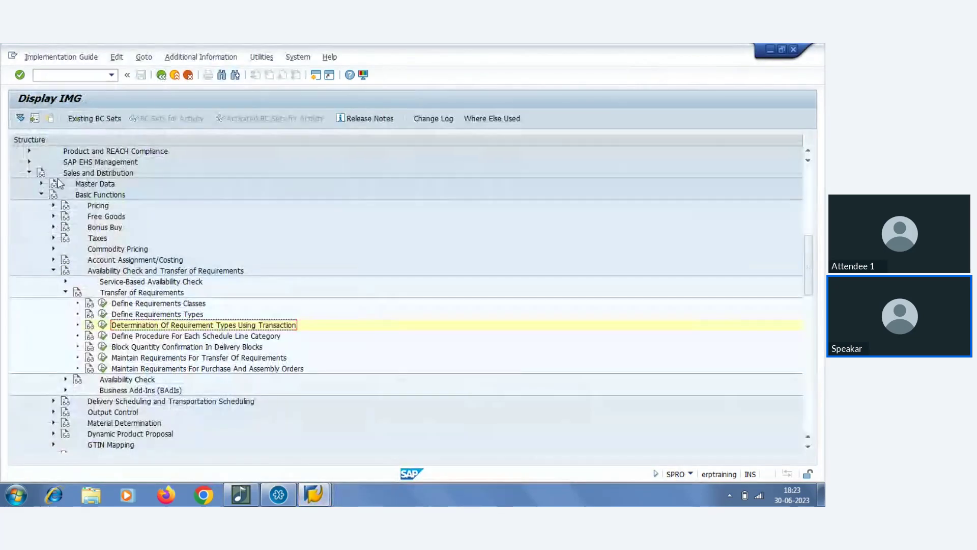
pyautogui.click(28, 172)
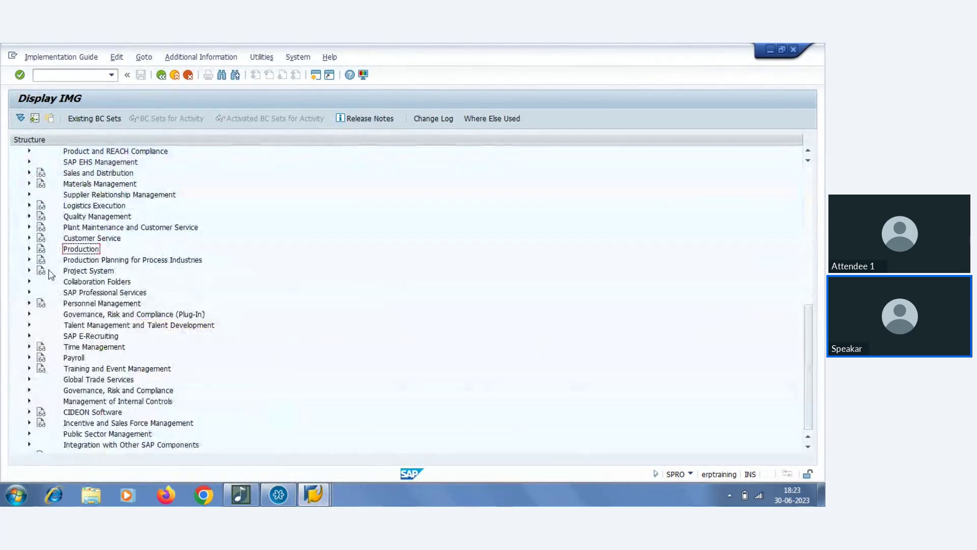
pyautogui.click(29, 249)
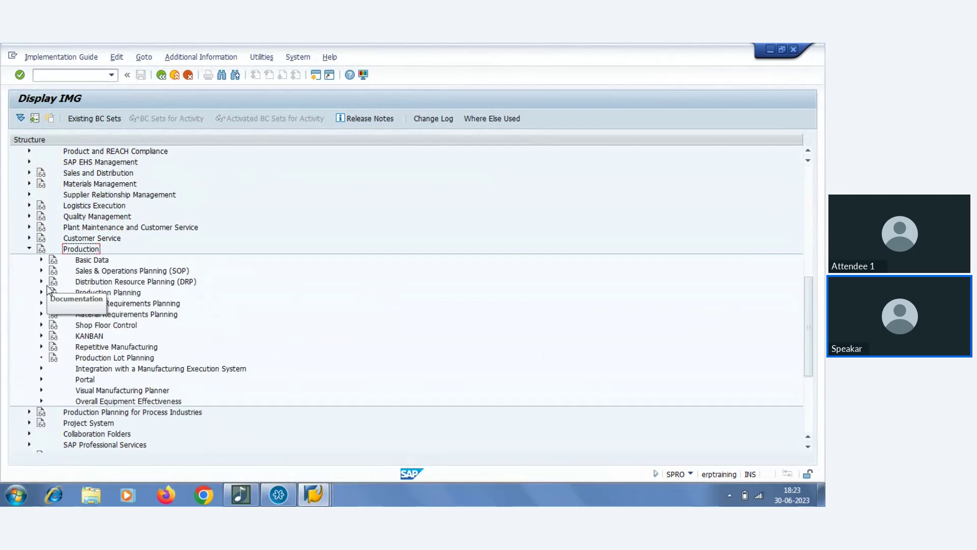
pyautogui.click(41, 292)
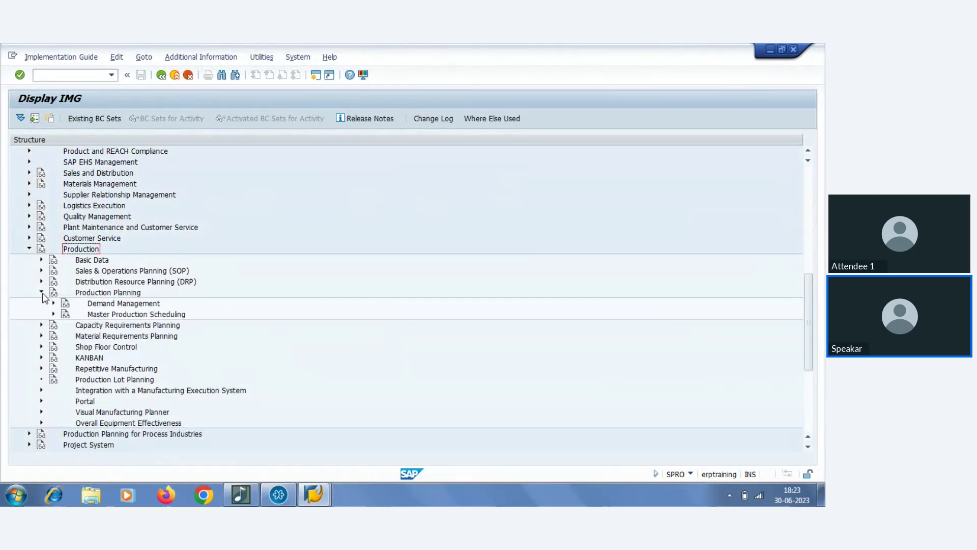
pyautogui.click(53, 302)
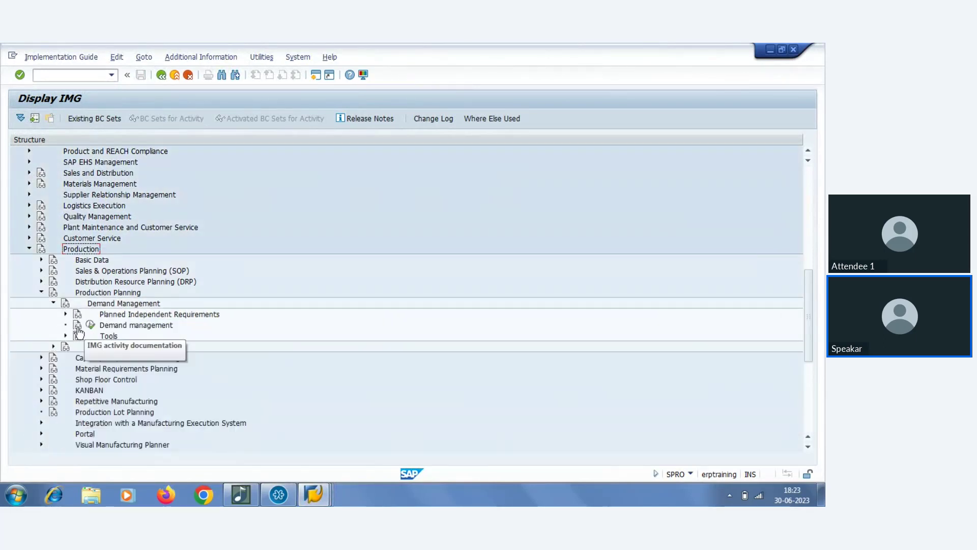
pyautogui.click(66, 313)
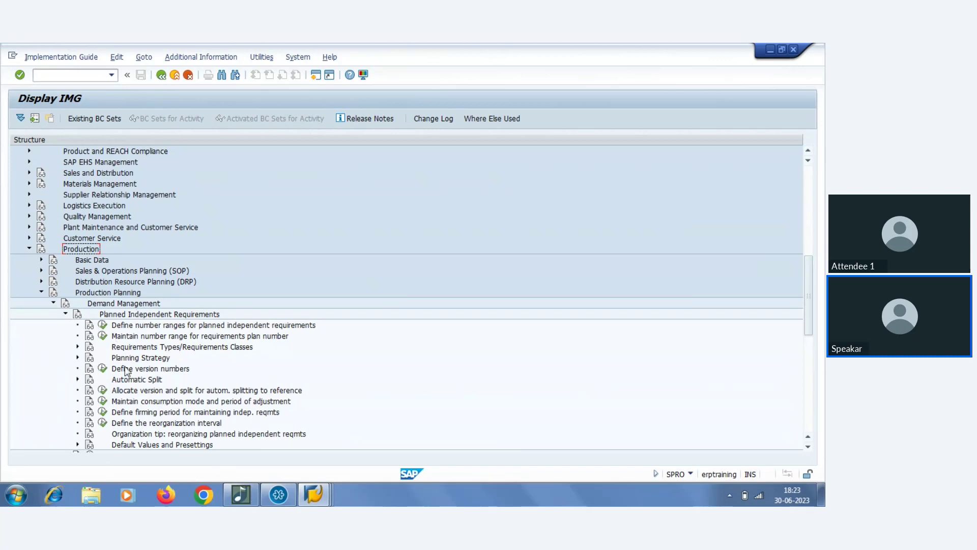
pyautogui.click(78, 358)
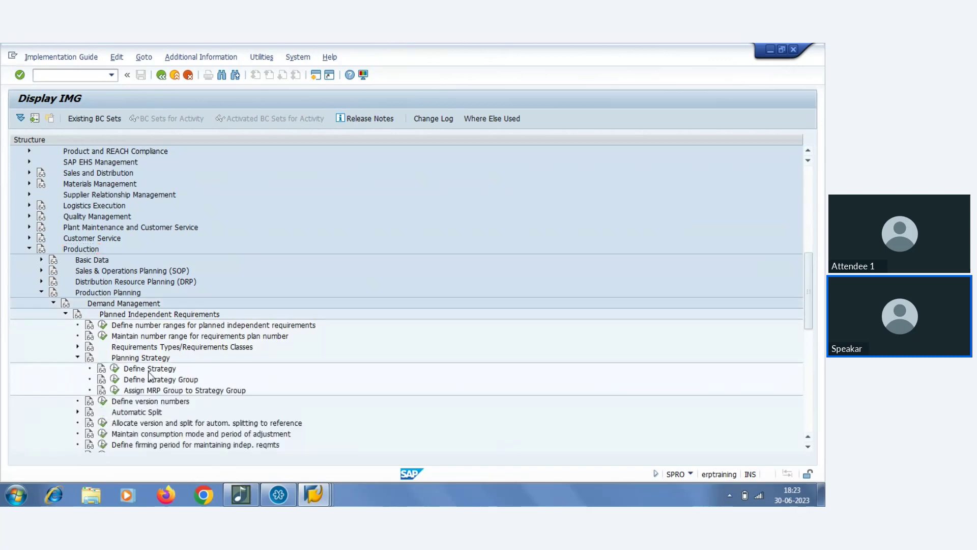
pyautogui.click(115, 369)
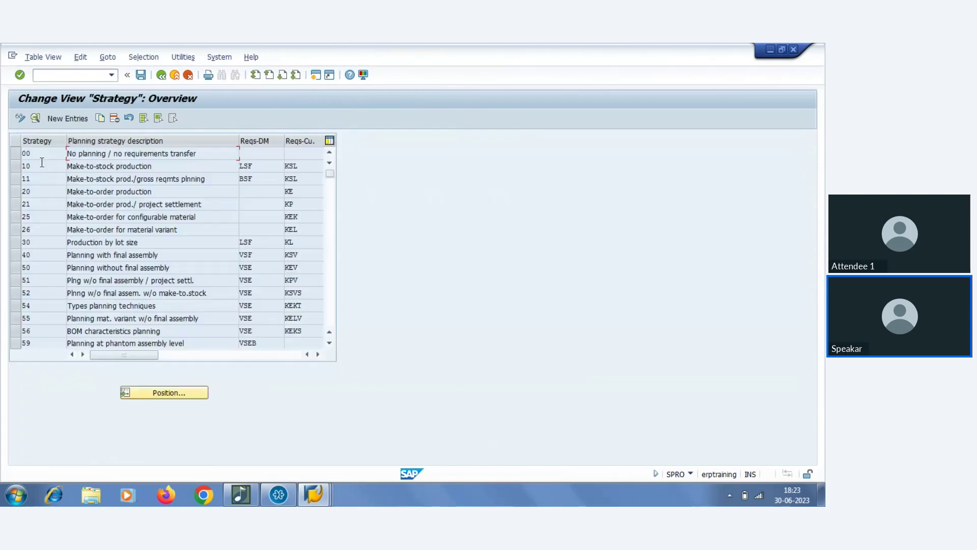
# Compare strategy 10, Make-to-stock production, with strategy 20, Make-to-order production, in the strategy overview.
pyautogui.doubleClick(41, 167)
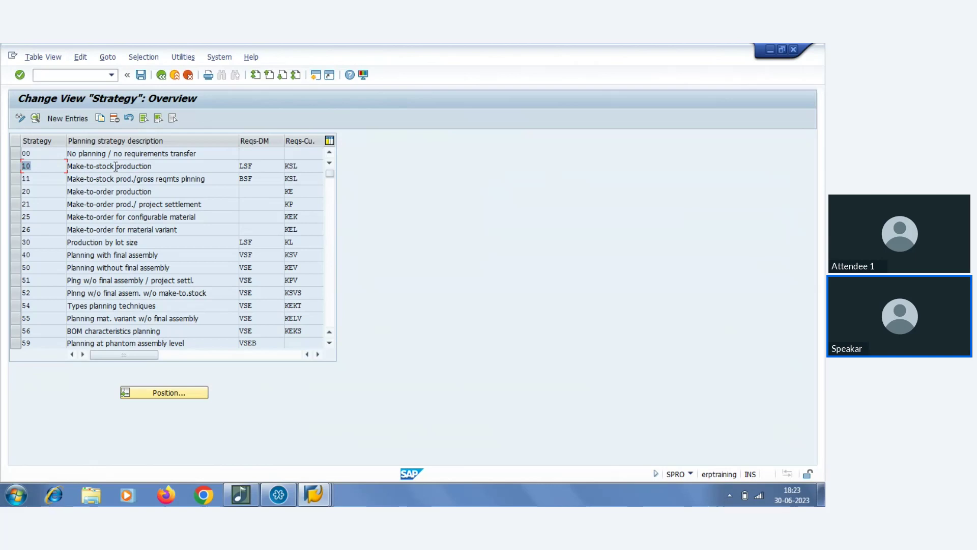
pyautogui.moveTo(43, 194); pyautogui.dragTo(17, 194)
pyautogui.moveTo(182, 192); pyautogui.dragTo(48, 198)
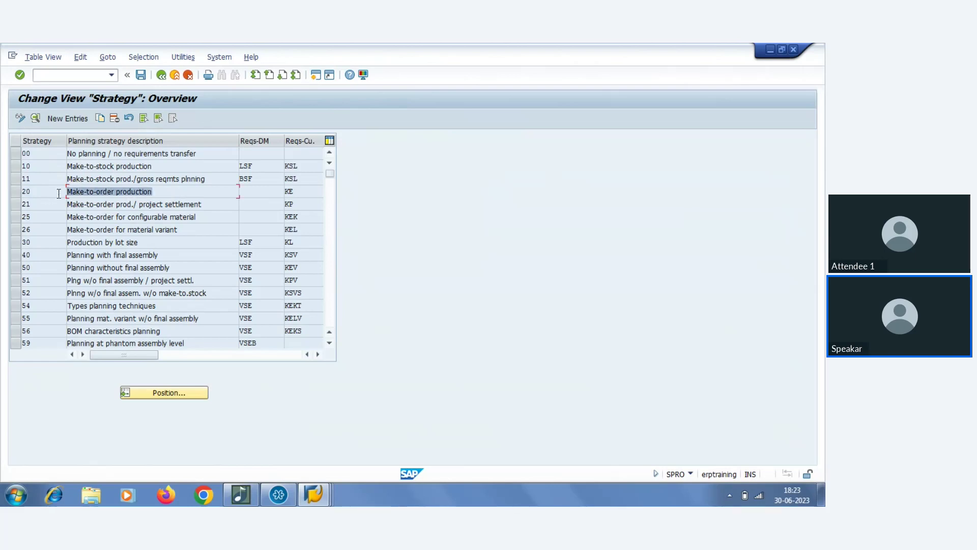
pyautogui.click(45, 193)
pyautogui.moveTo(170, 162); pyautogui.dragTo(18, 168)
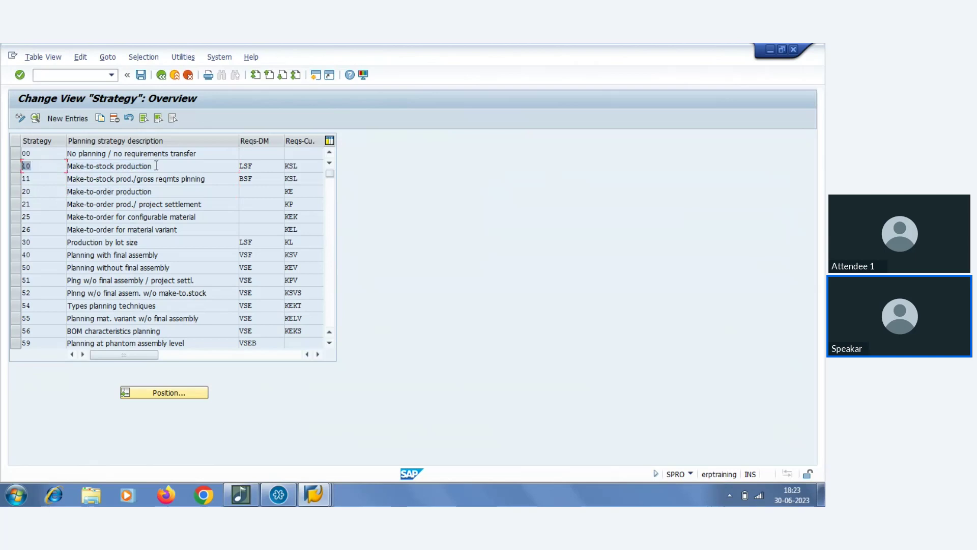
pyautogui.moveTo(156, 166); pyautogui.dragTo(66, 167)
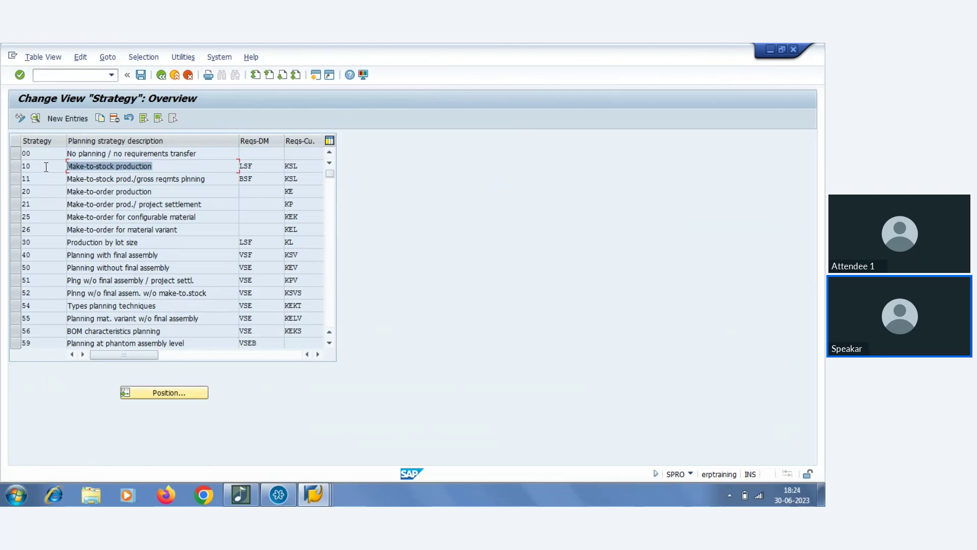
pyautogui.moveTo(46, 167); pyautogui.dragTo(10, 169)
pyautogui.moveTo(156, 167); pyautogui.dragTo(17, 176)
pyautogui.moveTo(159, 192); pyautogui.dragTo(34, 199)
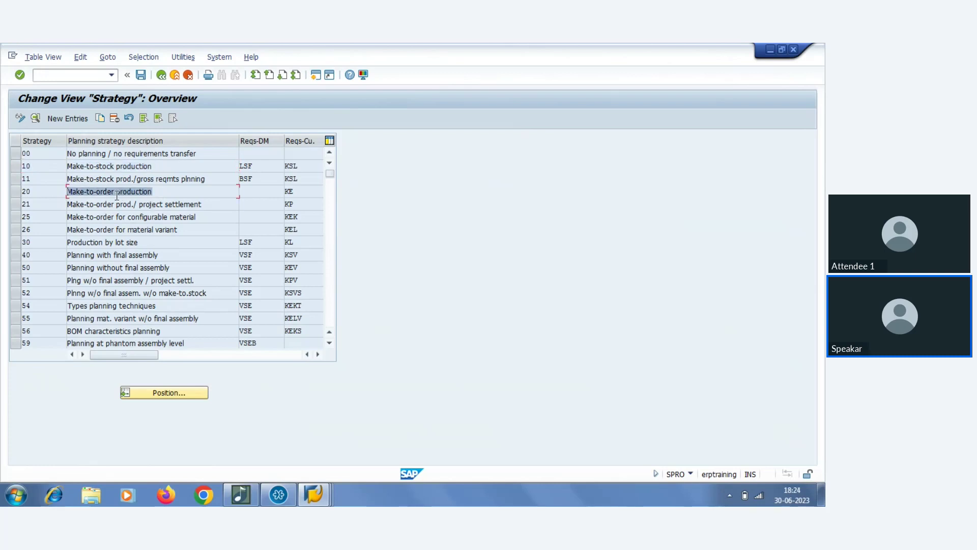
# Open strategy 20's details and compare its customer requirement type with material M-10's strategy group and the standard order's requirements type.
pyautogui.doubleClick(38, 191)
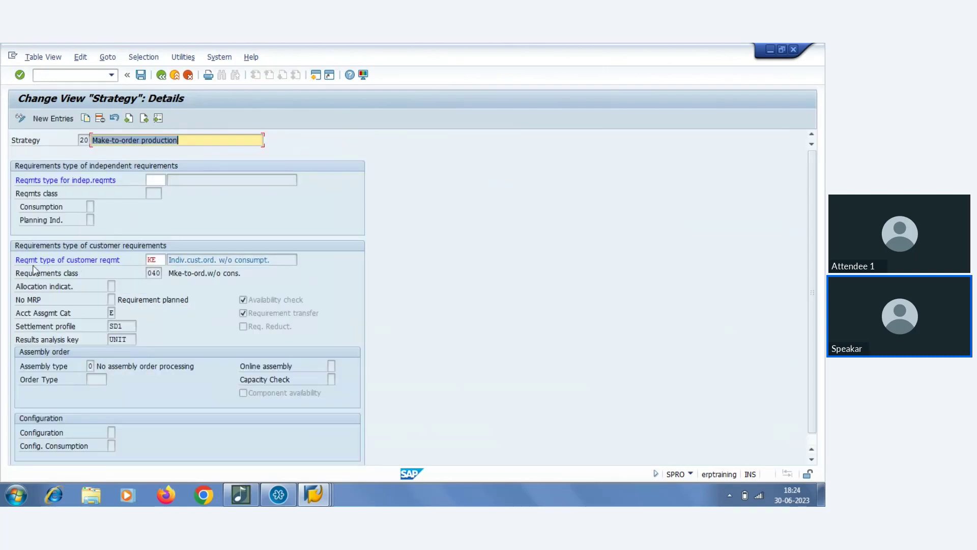
pyautogui.doubleClick(158, 259)
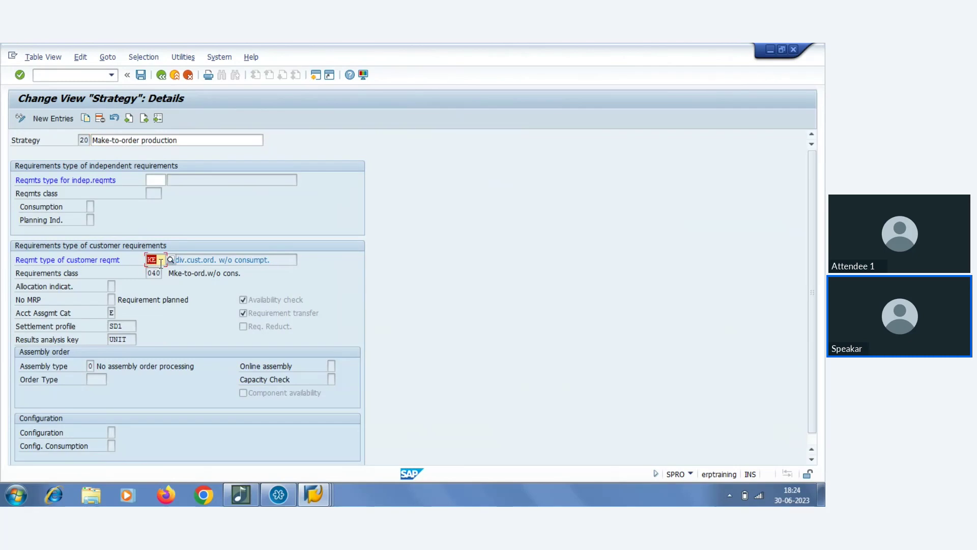
pyautogui.moveTo(313, 495)
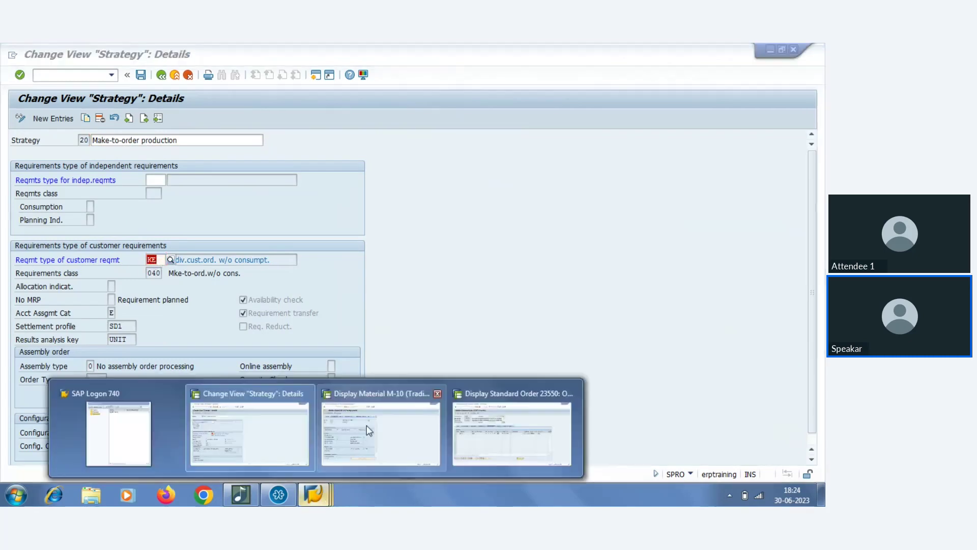
pyautogui.click(380, 415)
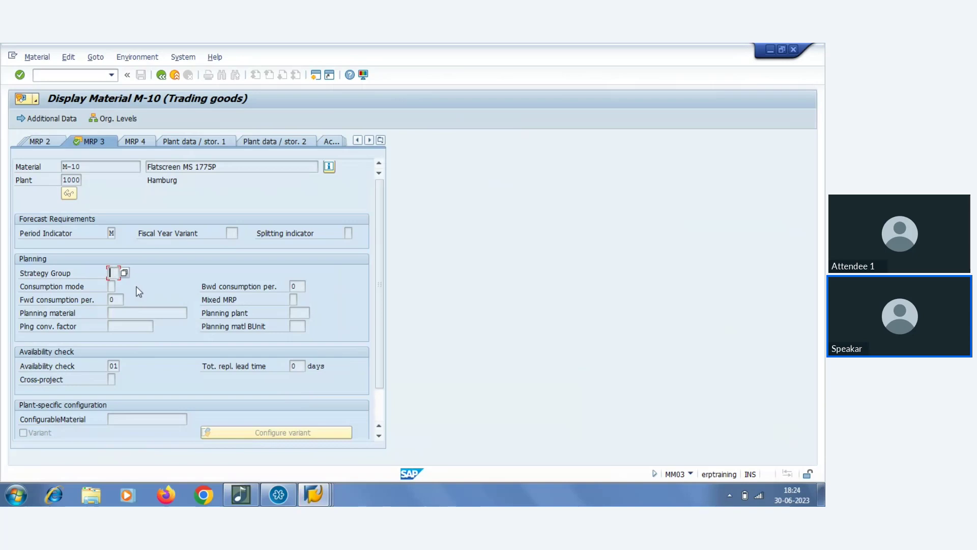
pyautogui.moveTo(313, 494)
pyautogui.click(512, 426)
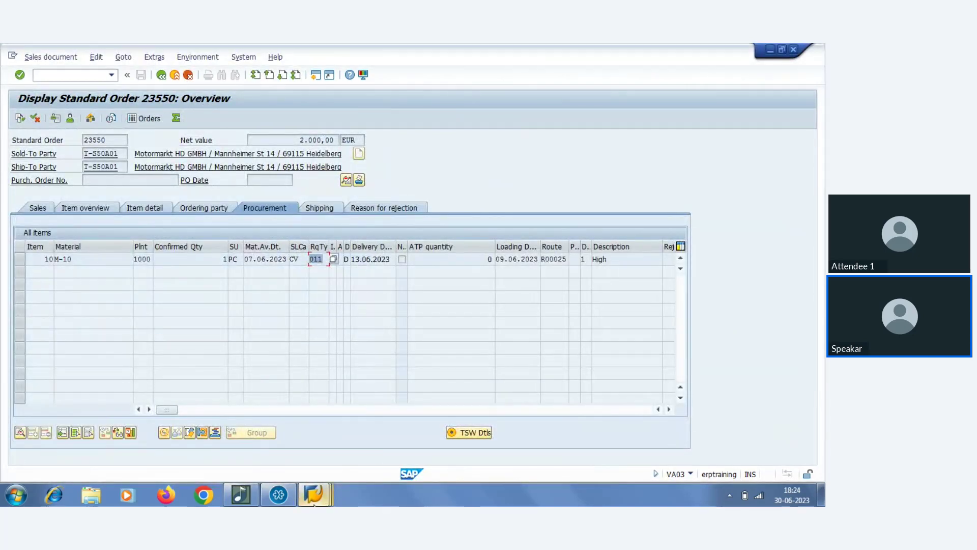
pyautogui.moveTo(314, 494)
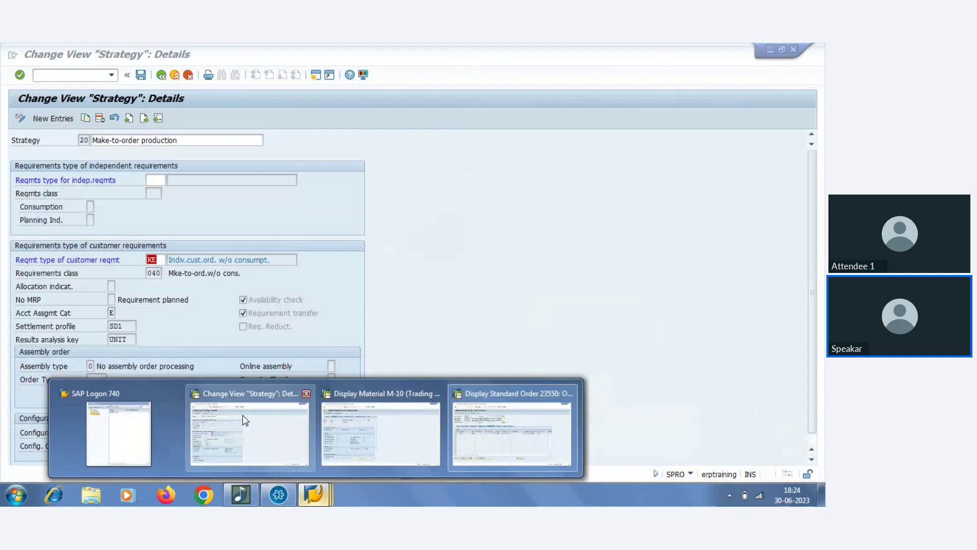
pyautogui.click(243, 418)
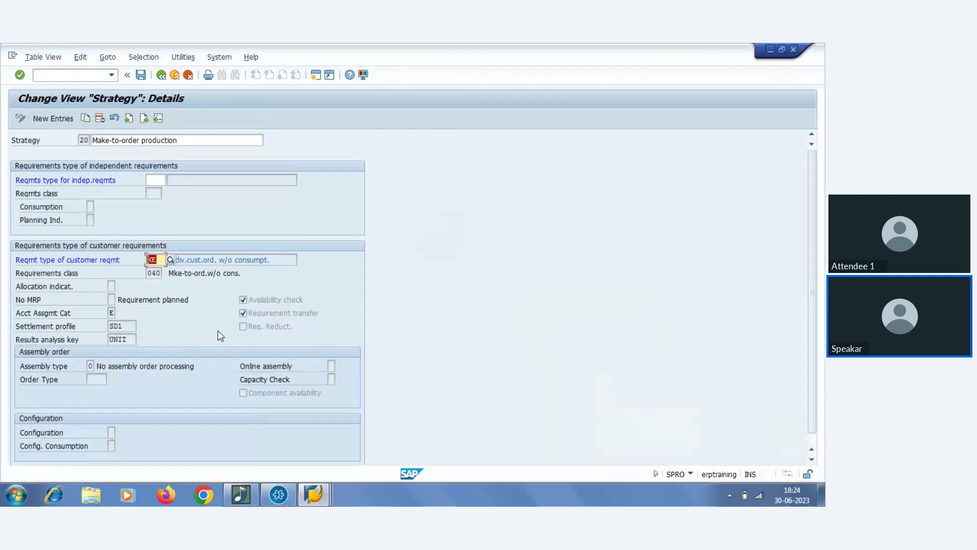
# Recheck material M-10's Strategy Group field and the standard order's procurement requirements type, and return to the strategy 20 details.
pyautogui.click(322, 494)
pyautogui.click(353, 432)
pyautogui.click(37, 57)
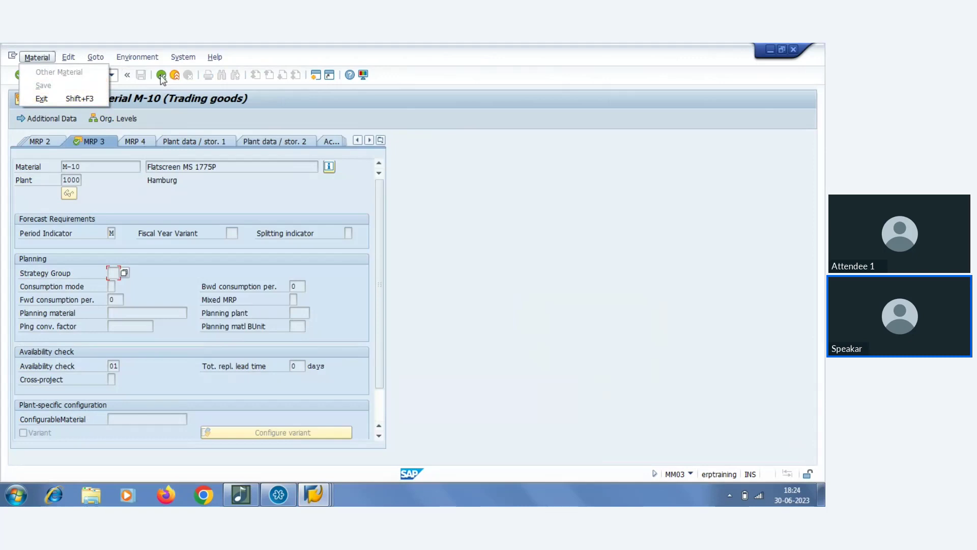
pyautogui.click(113, 273)
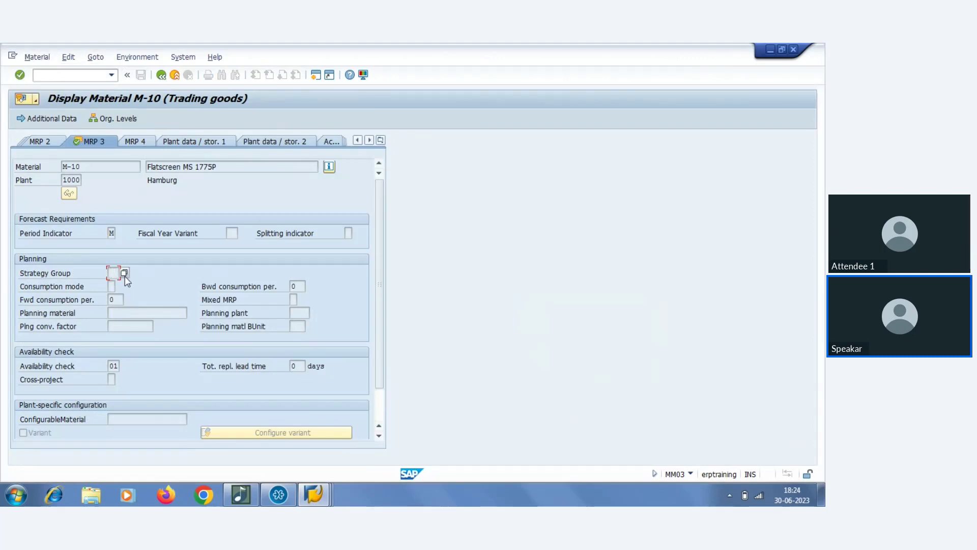
pyautogui.click(316, 489)
pyautogui.click(484, 410)
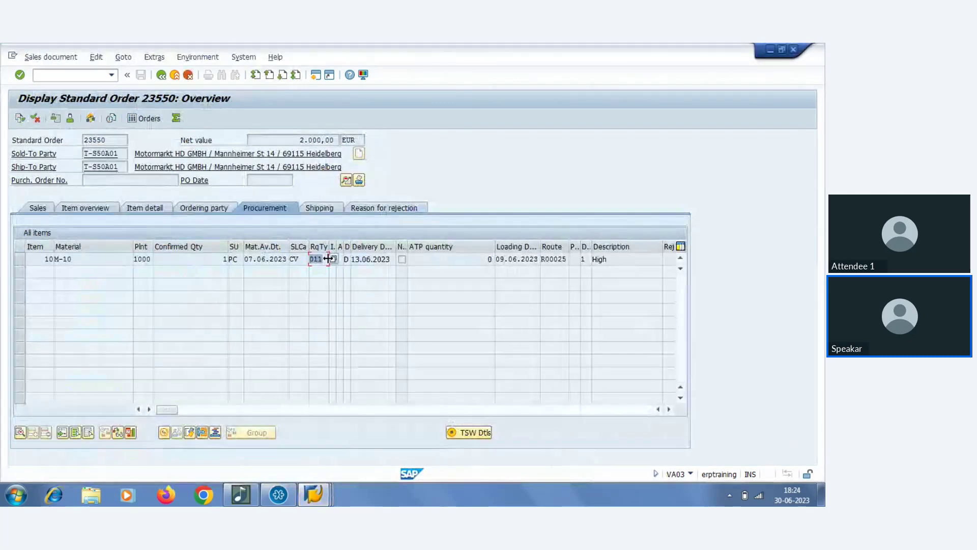
pyautogui.click(313, 494)
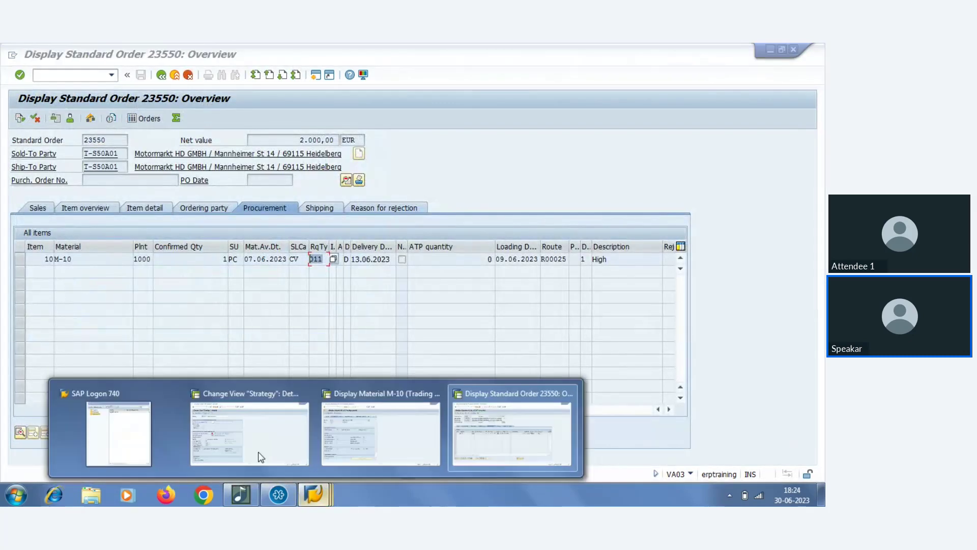
pyautogui.click(231, 428)
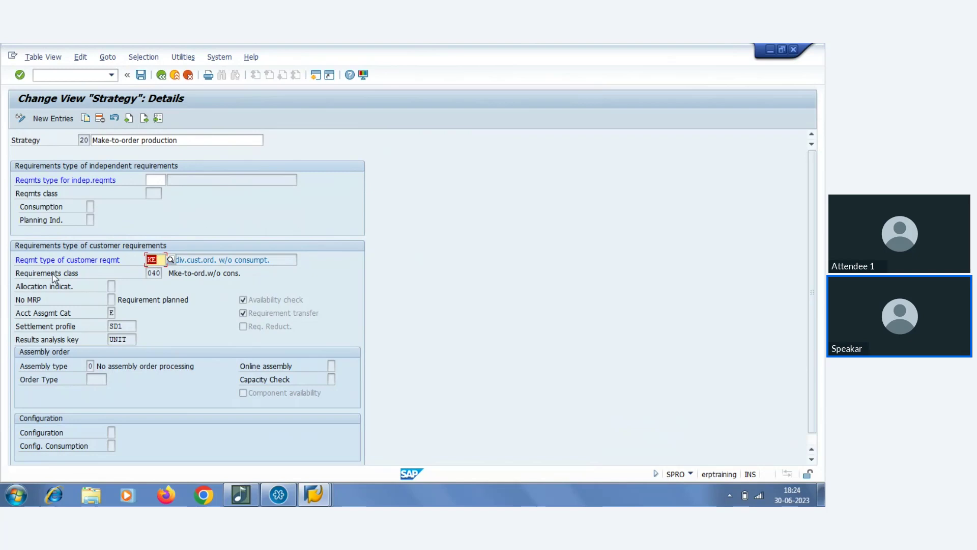
# Check strategy 20's requirements class, browse the following strategies through 50, and return to the implementation guide.
pyautogui.moveTo(162, 273); pyautogui.dragTo(136, 273)
pyautogui.click(145, 119)
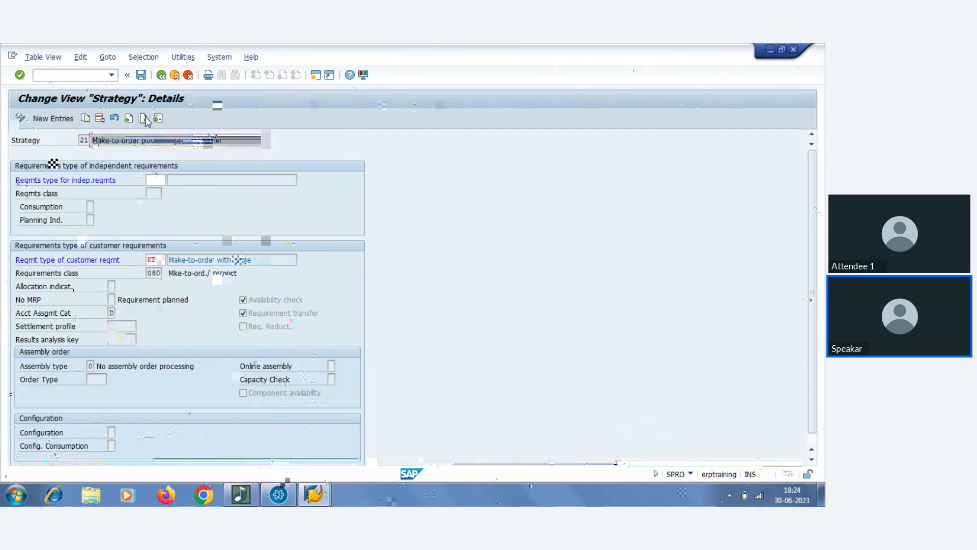
pyautogui.click(145, 119)
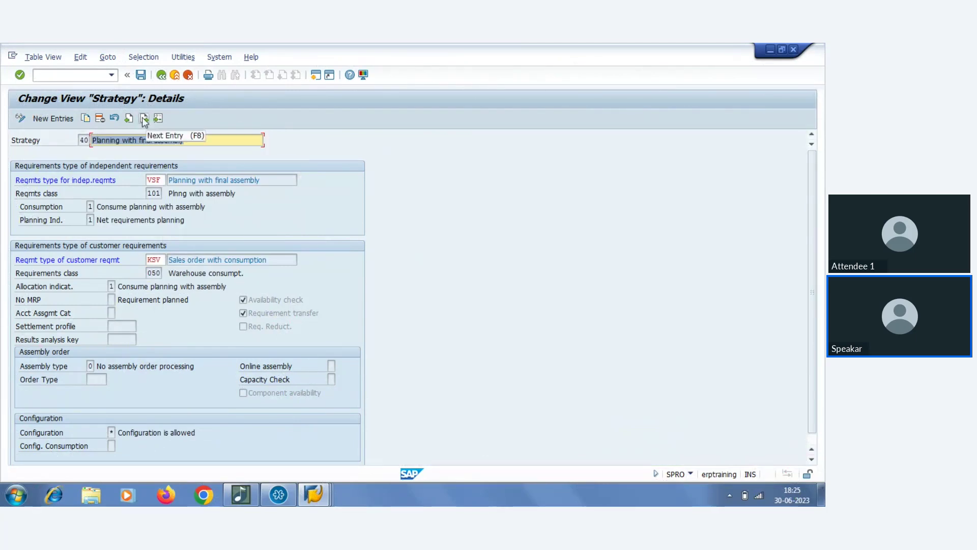
pyautogui.click(145, 119)
pyautogui.click(161, 75)
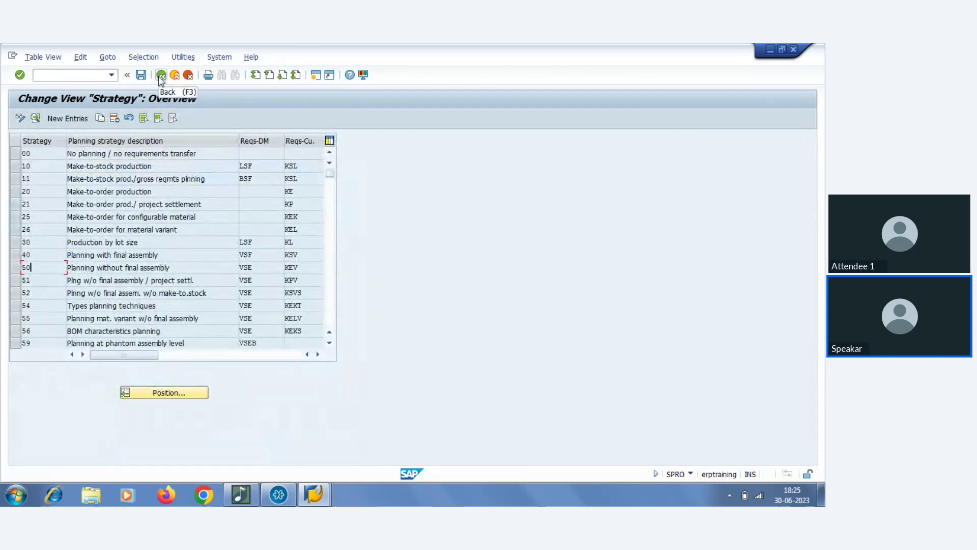
pyautogui.click(161, 75)
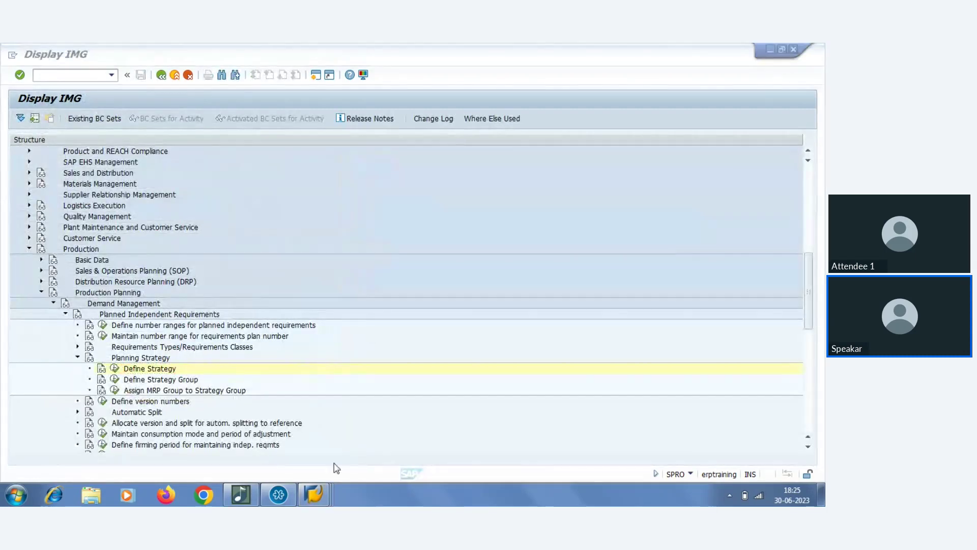
# In material M-10's MRP 1 view, list the MRP groups for plant 1000, inspect the make-to-stock entries, and bring up the open SAP windows.
pyautogui.click(314, 494)
pyautogui.click(370, 418)
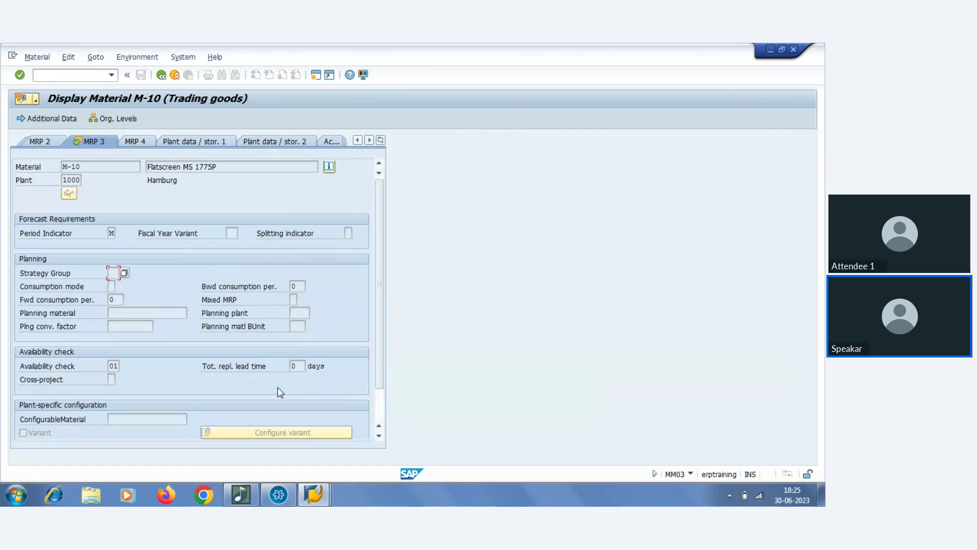
pyautogui.click(358, 140)
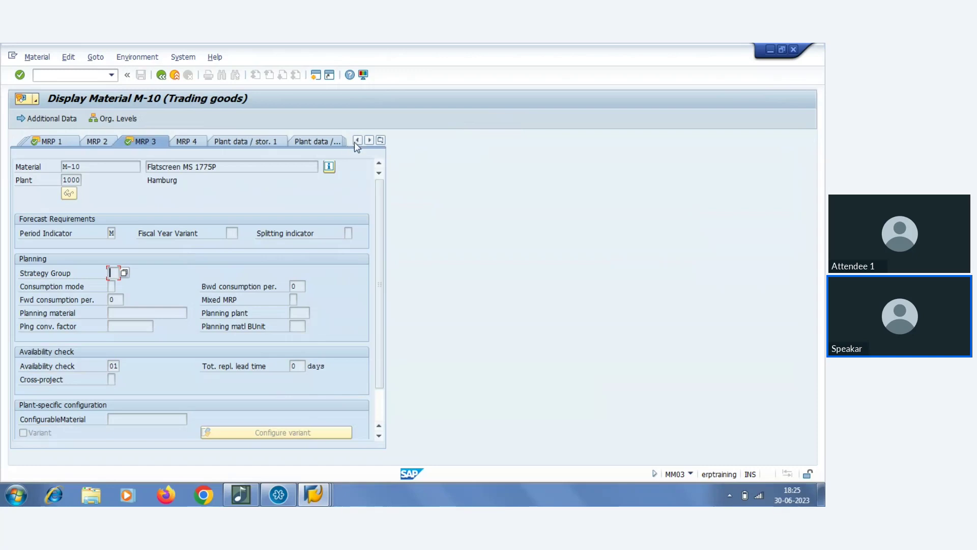
pyautogui.click(54, 141)
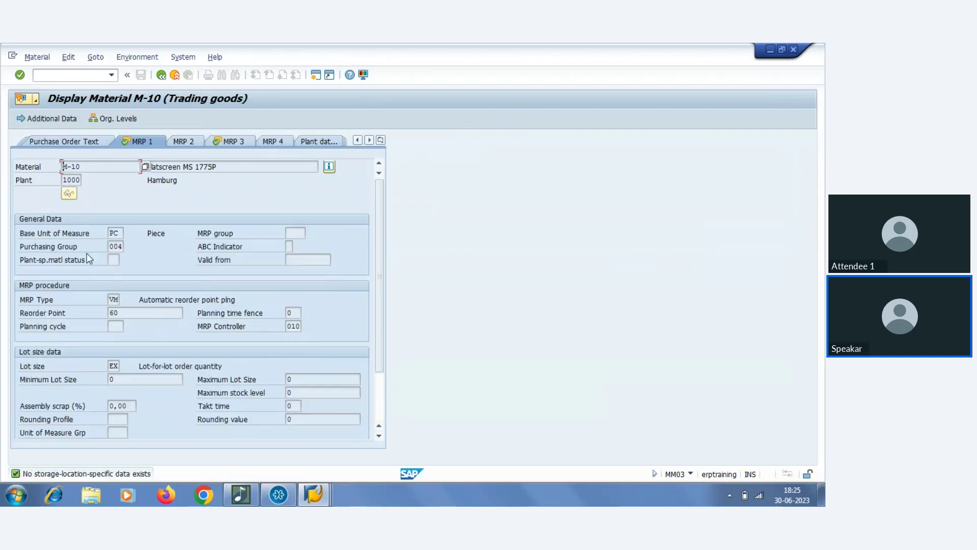
pyautogui.click(295, 233)
pyautogui.click(310, 233)
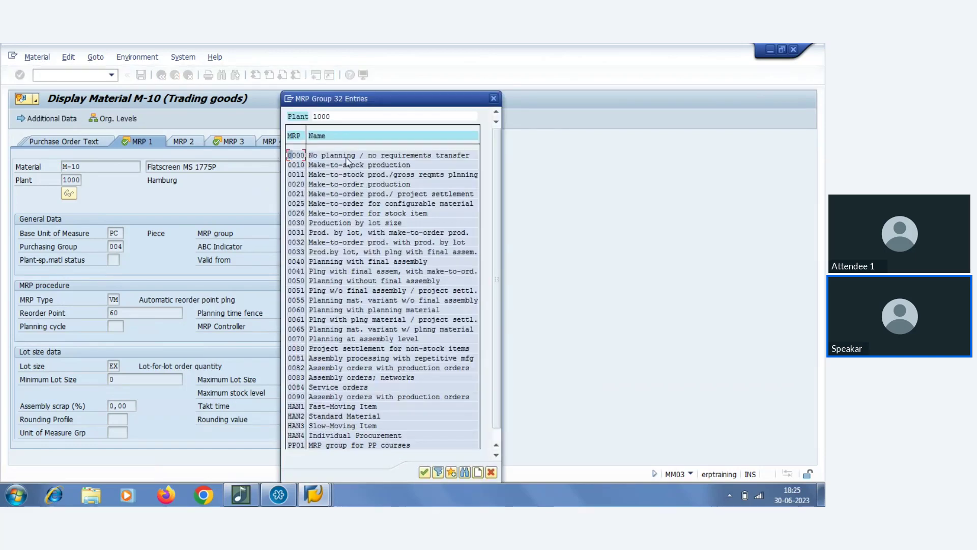
pyautogui.click(327, 165)
pyautogui.click(336, 175)
pyautogui.click(321, 481)
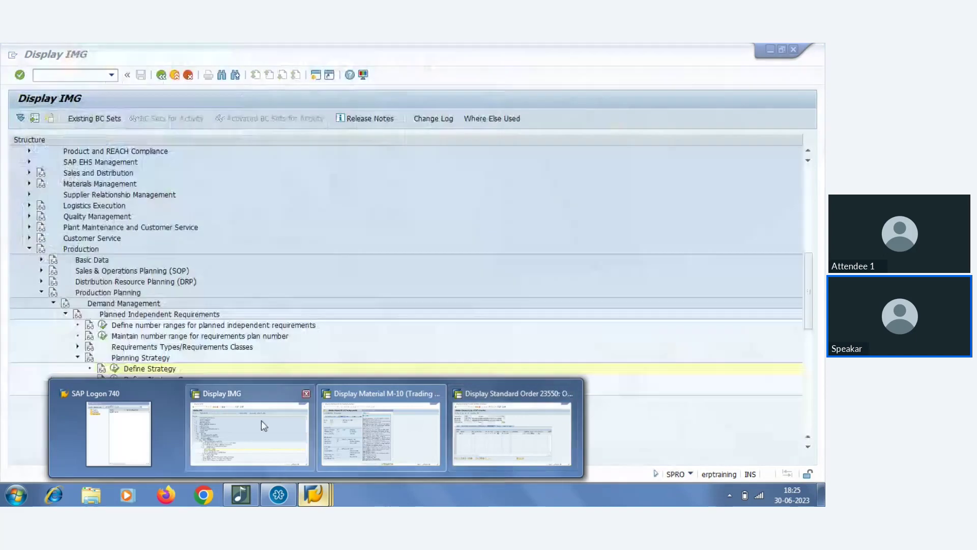
# Open the assignment of MRP groups to strategy groups and start positioning the list with plant 1000.
pyautogui.click(261, 420)
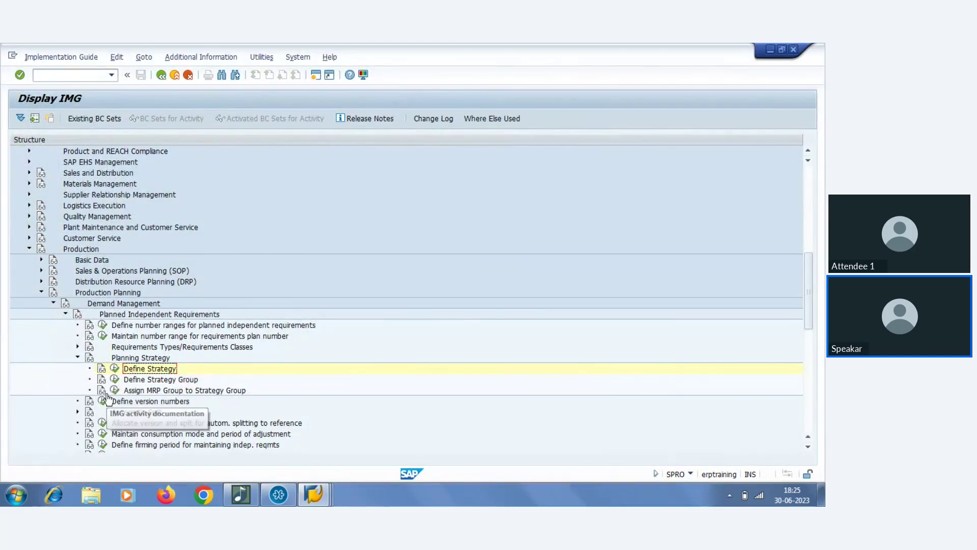
pyautogui.click(114, 391)
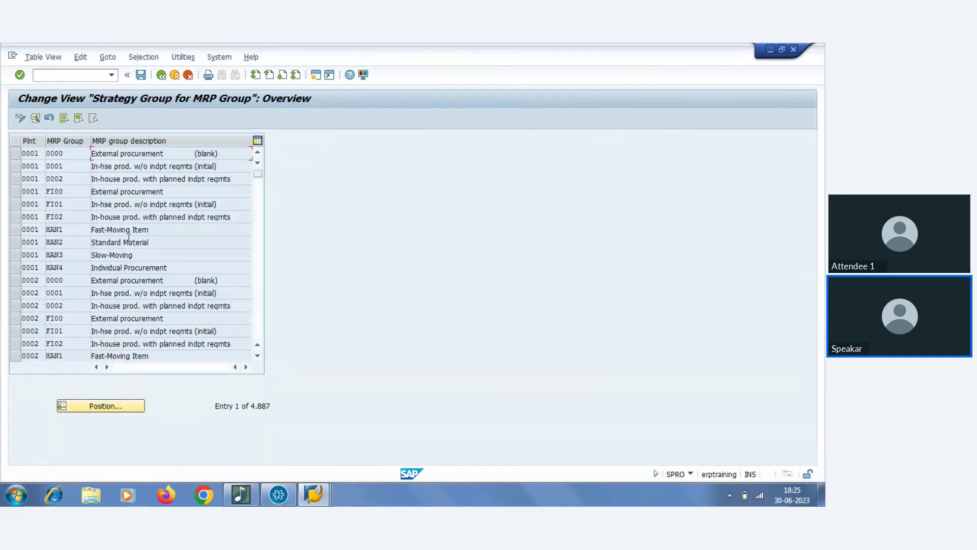
pyautogui.moveTo(74, 153); pyautogui.dragTo(25, 154)
pyautogui.click(108, 407)
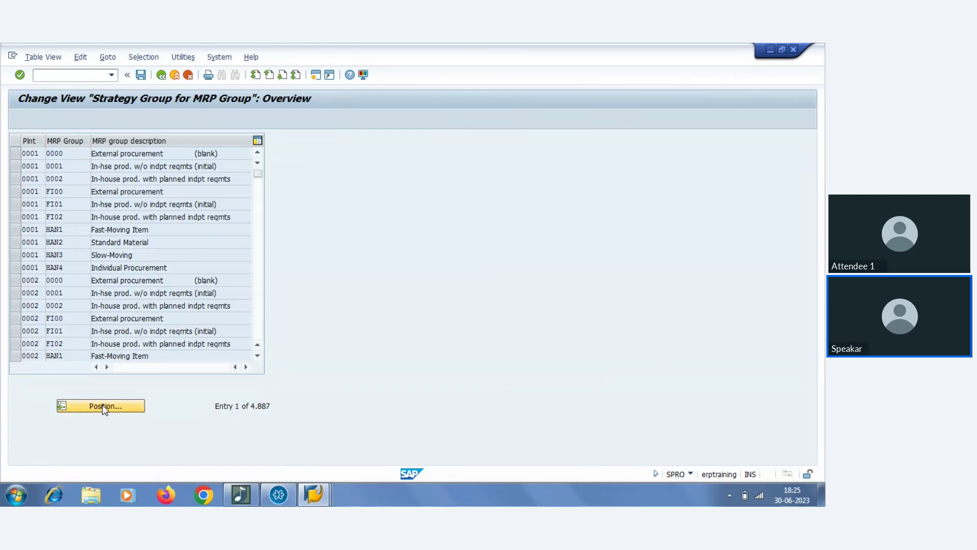
pyautogui.write('100')
pyautogui.press('Tab')
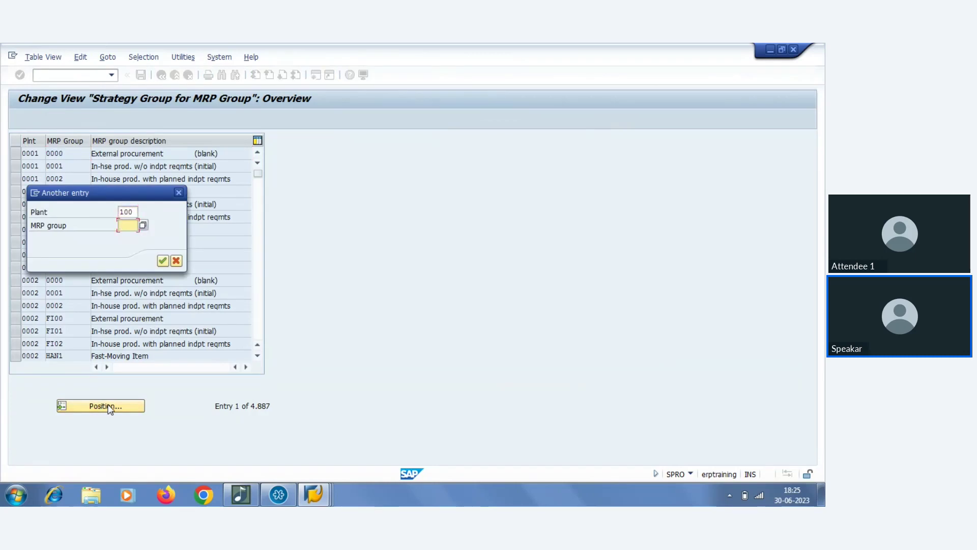
pyautogui.hotkey('shift', 'Tab')
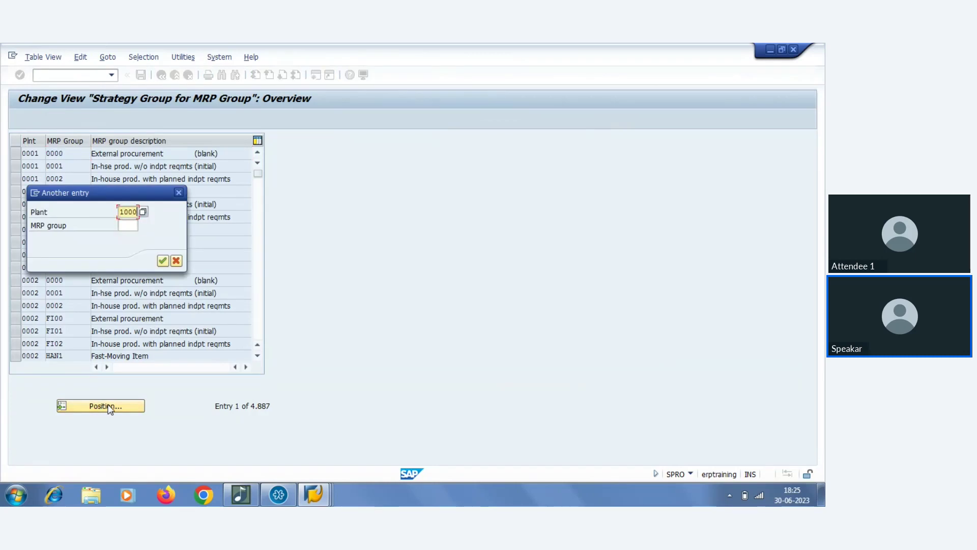
pyautogui.write('0')
pyautogui.press('Tab')
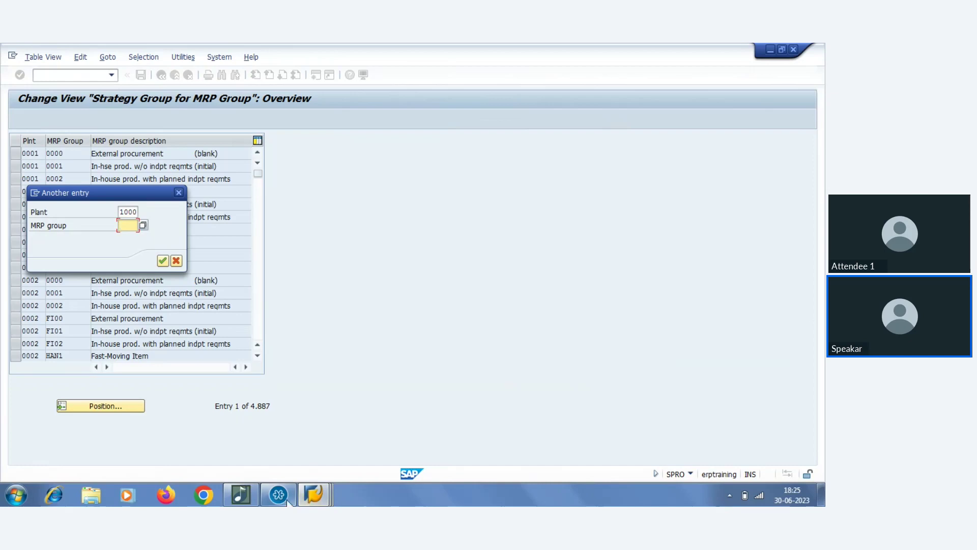
# Look up make-to-order production in material M-10's MRP group value list and return to the positioning entry.
pyautogui.click(314, 495)
pyautogui.click(503, 421)
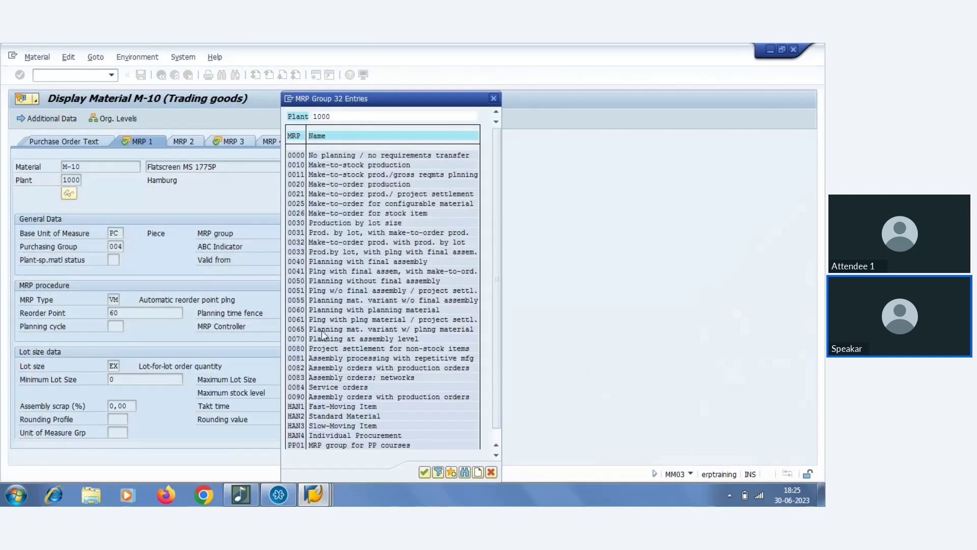
pyautogui.click(493, 98)
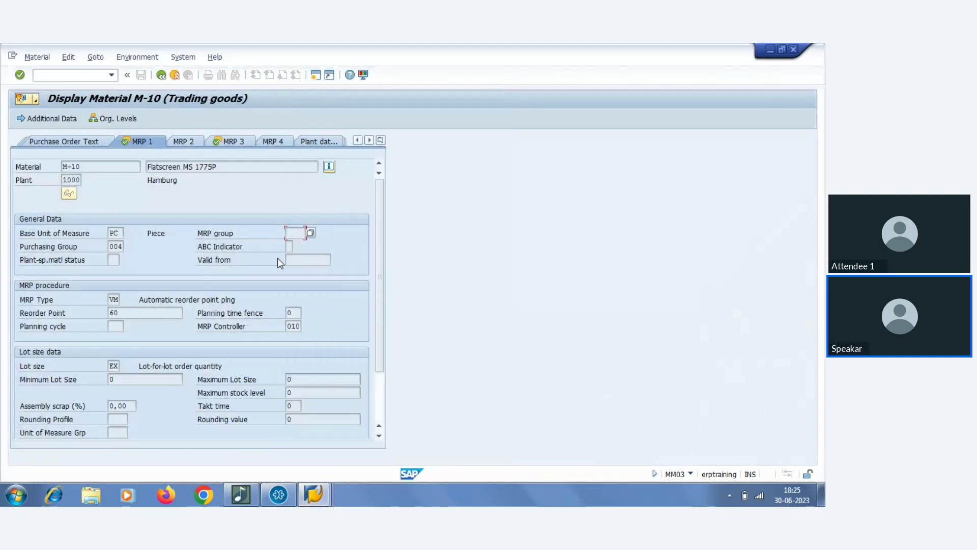
pyautogui.click(311, 233)
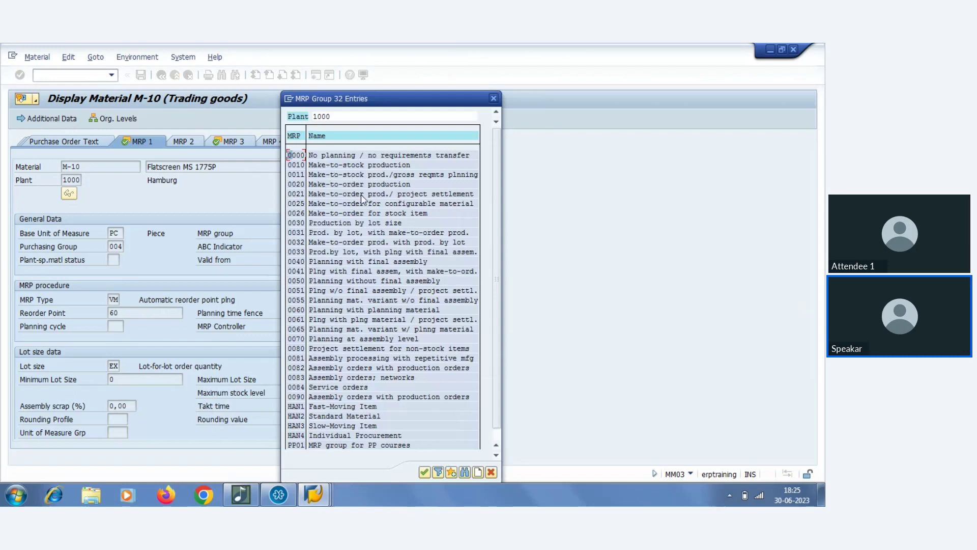
pyautogui.click(339, 185)
pyautogui.moveTo(319, 493)
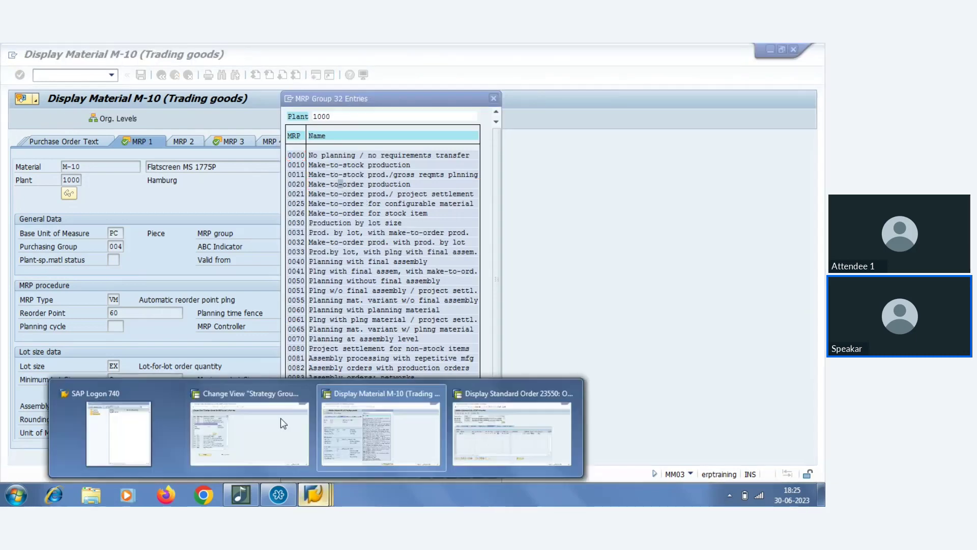
pyautogui.click(271, 402)
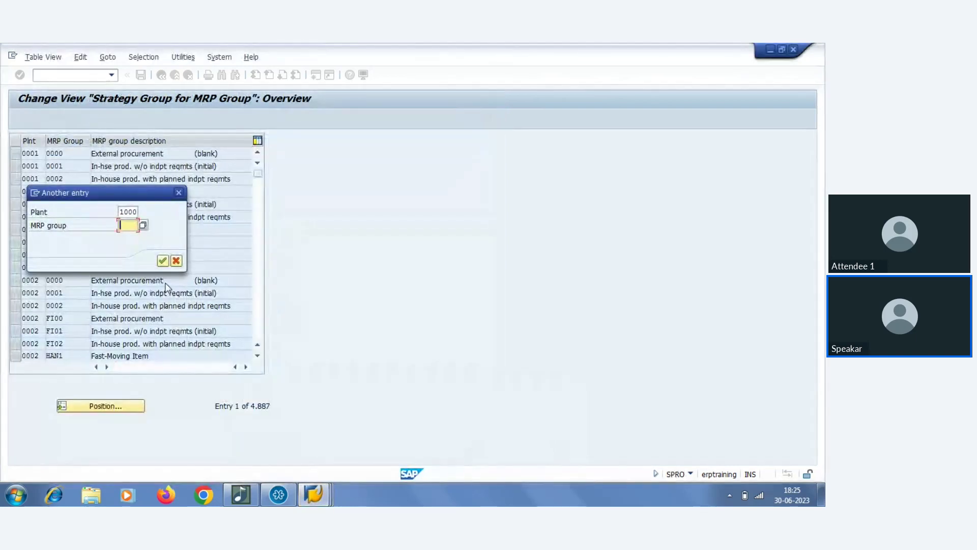
# Position the list at MRP group 0020 and open its details to view the planning strategy group.
pyautogui.write('0020')
pyautogui.press('Return')
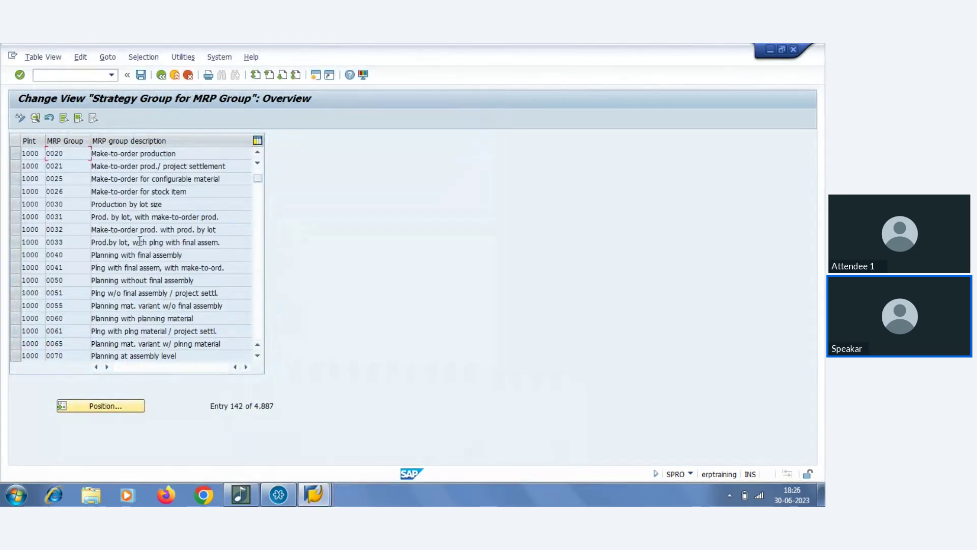
pyautogui.click(15, 153)
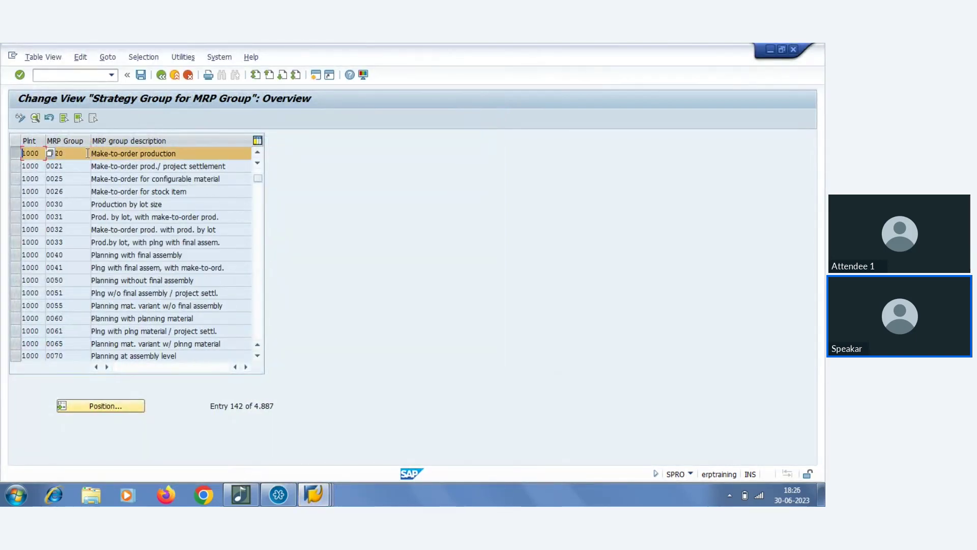
pyautogui.click(36, 118)
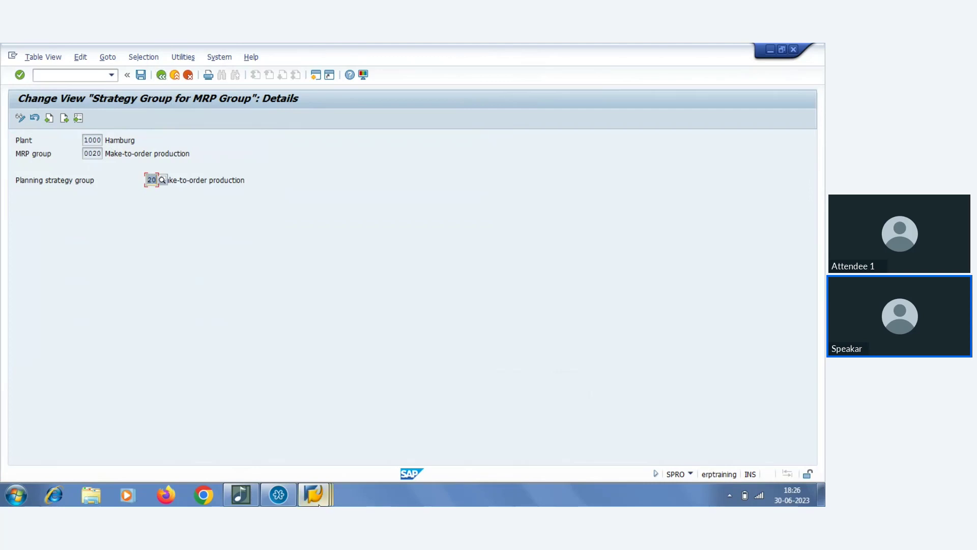
# Check material M-10's Strategy Group in MRP 3 and MRP group in MRP 1, and return to the MRP group 0020 details.
pyautogui.click(313, 494)
pyautogui.click(397, 429)
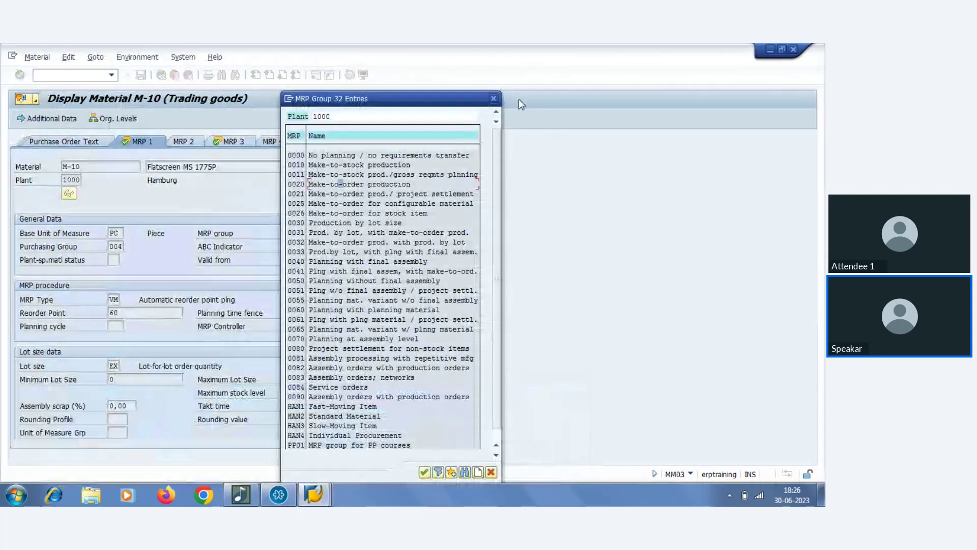
pyautogui.press('Escape')
pyautogui.click(232, 143)
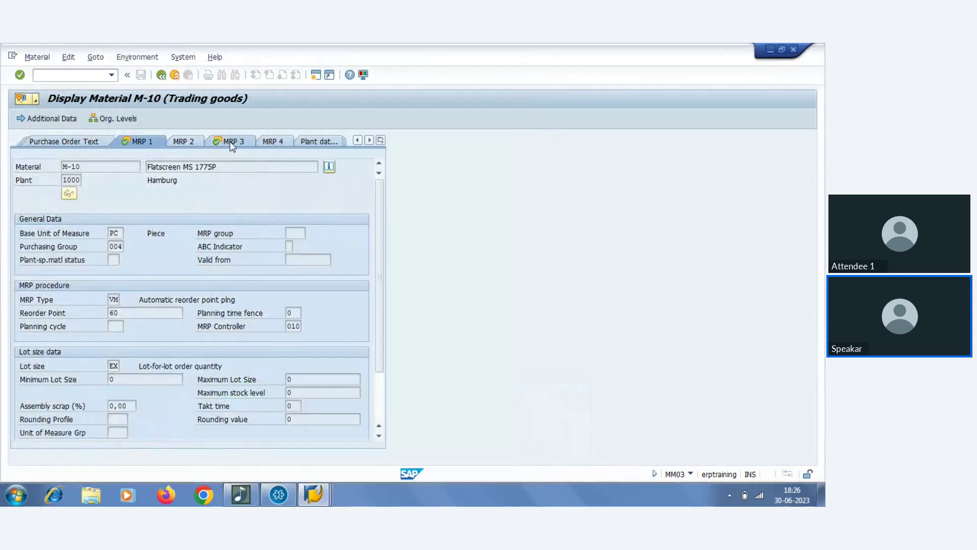
pyautogui.click(113, 274)
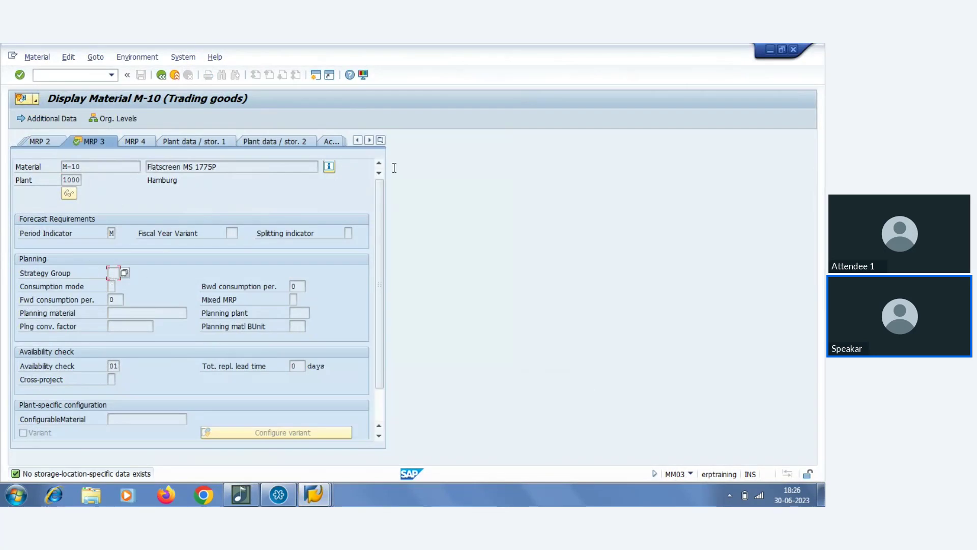
pyautogui.click(358, 140)
pyautogui.click(357, 140)
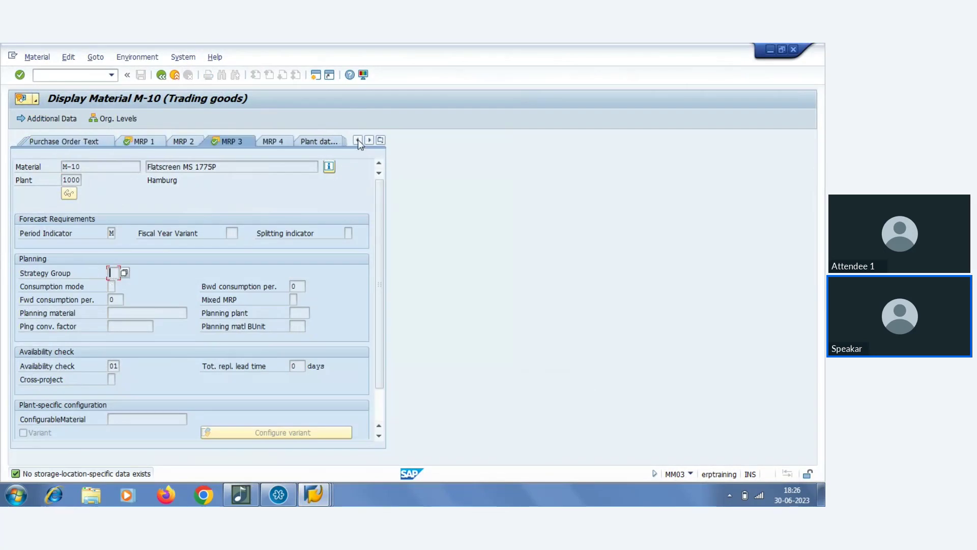
pyautogui.click(139, 141)
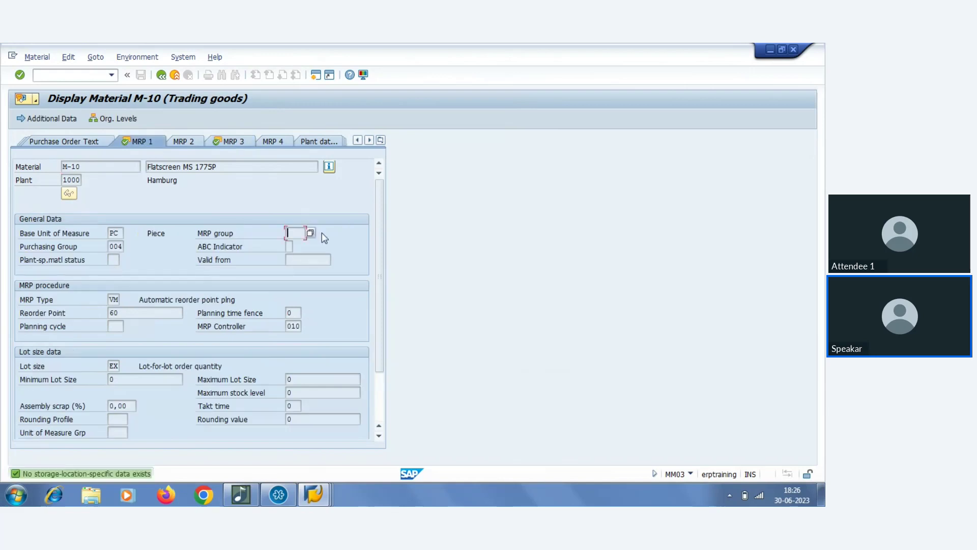
pyautogui.moveTo(313, 494)
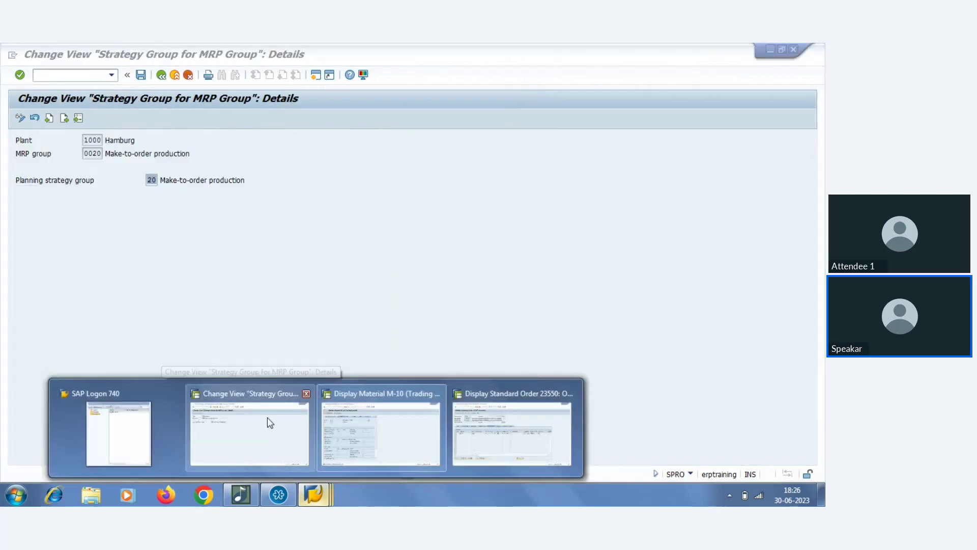
pyautogui.click(270, 422)
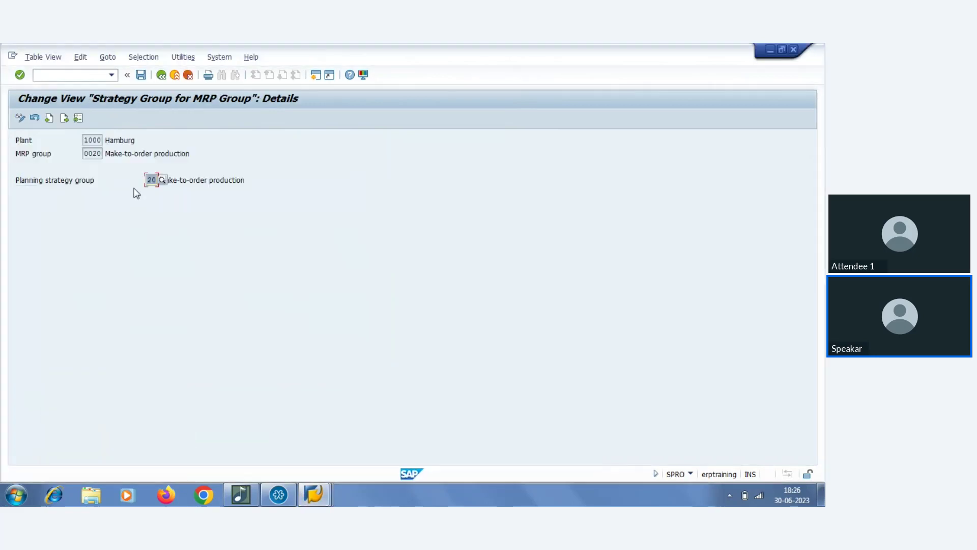
# Open the Define Strategy details for strategy 20, check its customer requirement type and requirements class, and return to the implementation guide.
pyautogui.click(161, 76)
pyautogui.click(161, 77)
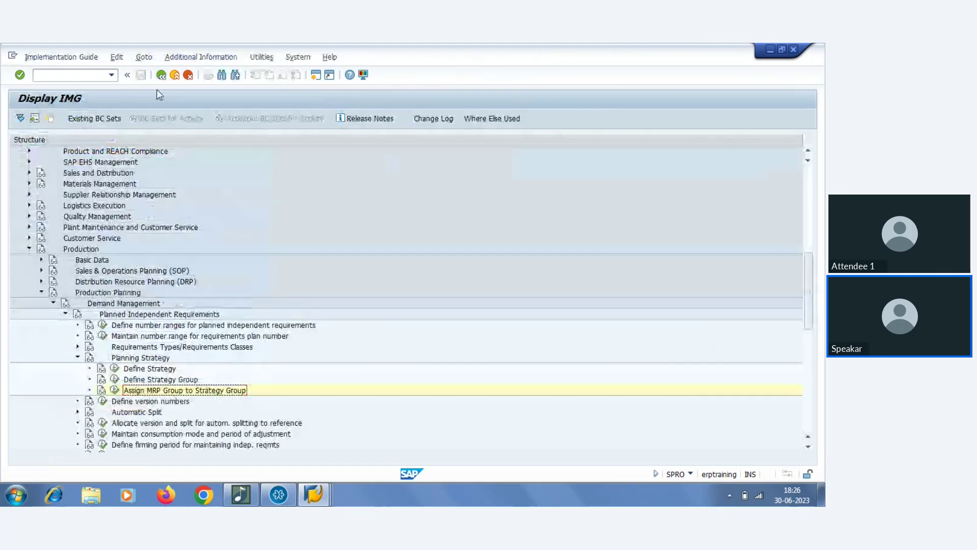
pyautogui.click(116, 368)
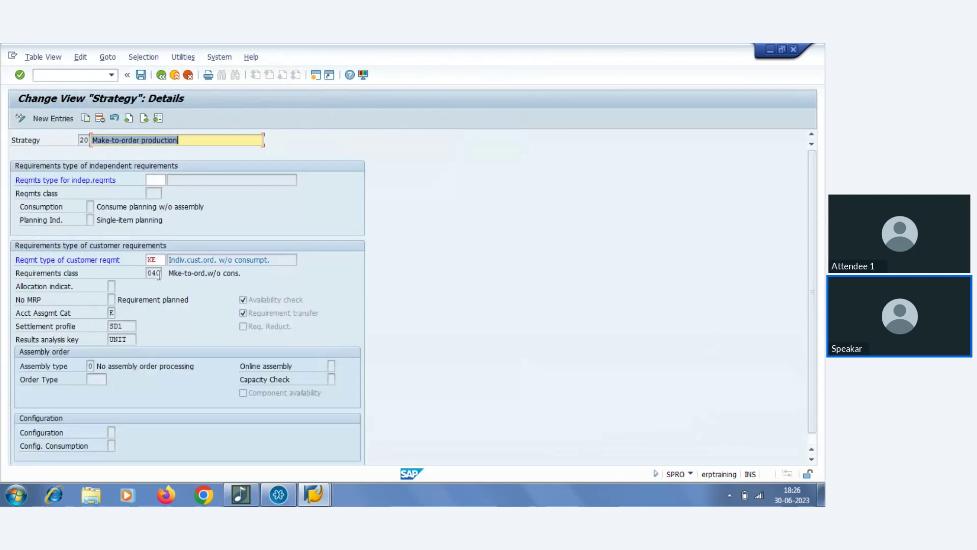
pyautogui.click(152, 259)
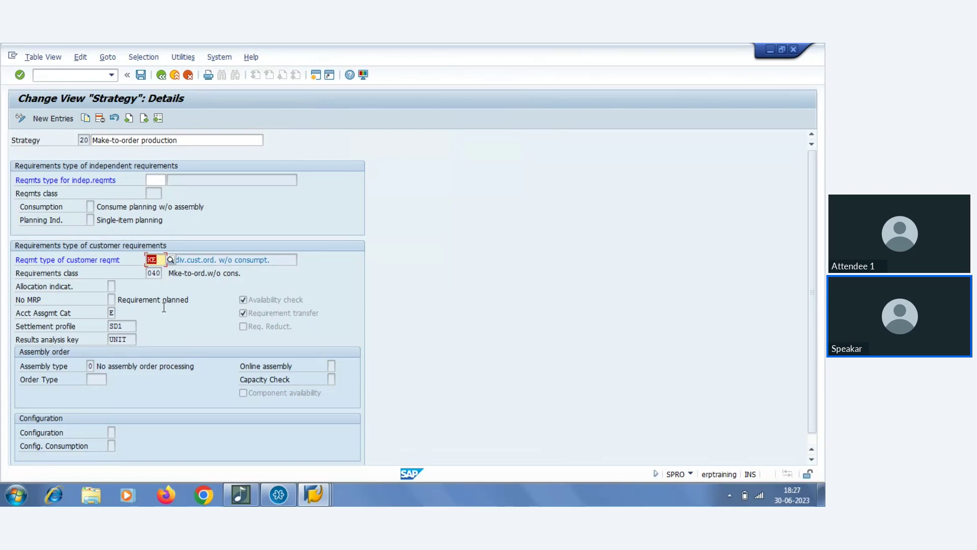
pyautogui.click(160, 275)
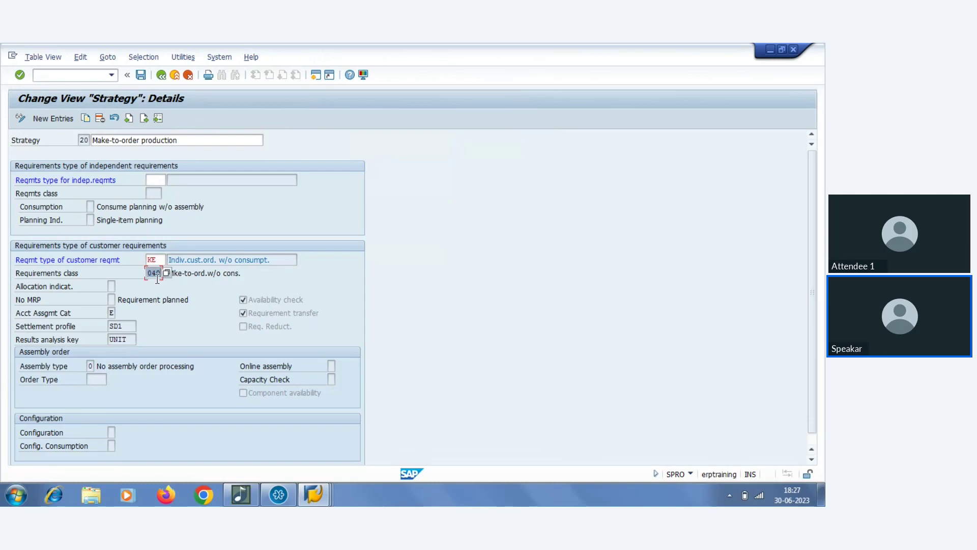
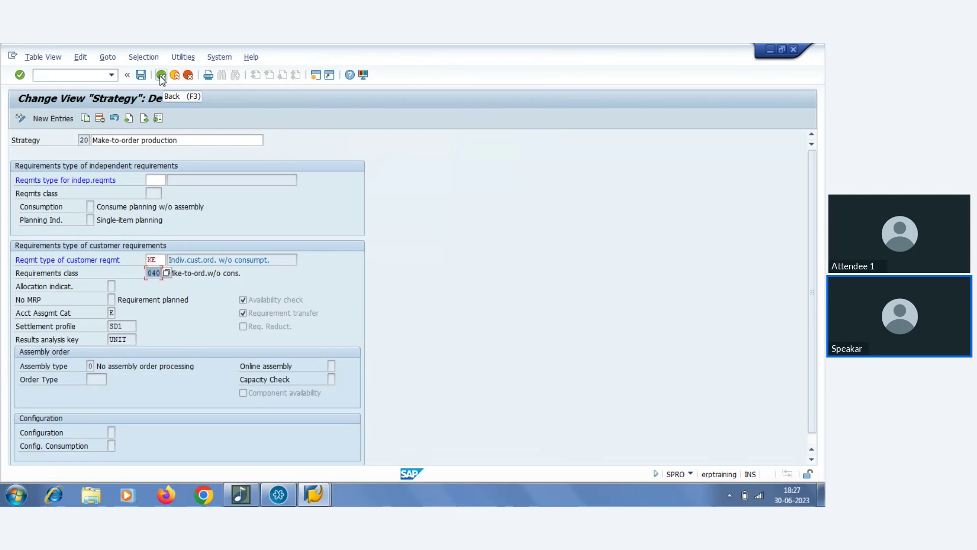
pyautogui.click(161, 76)
pyautogui.click(161, 75)
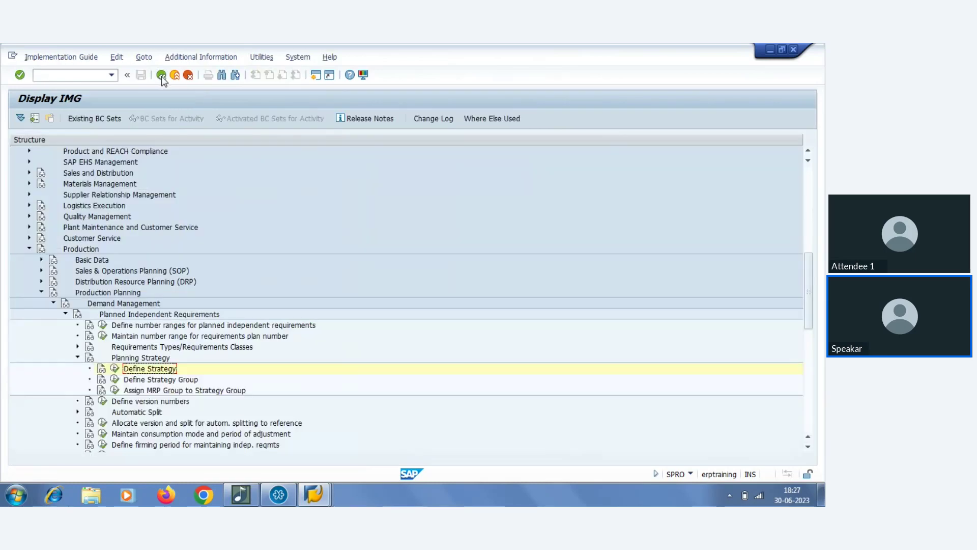
# Collapse the Production node, expand Sales and Distribution, and open Define Requirements Classes under Transfer of Requirements.
pyautogui.click(29, 249)
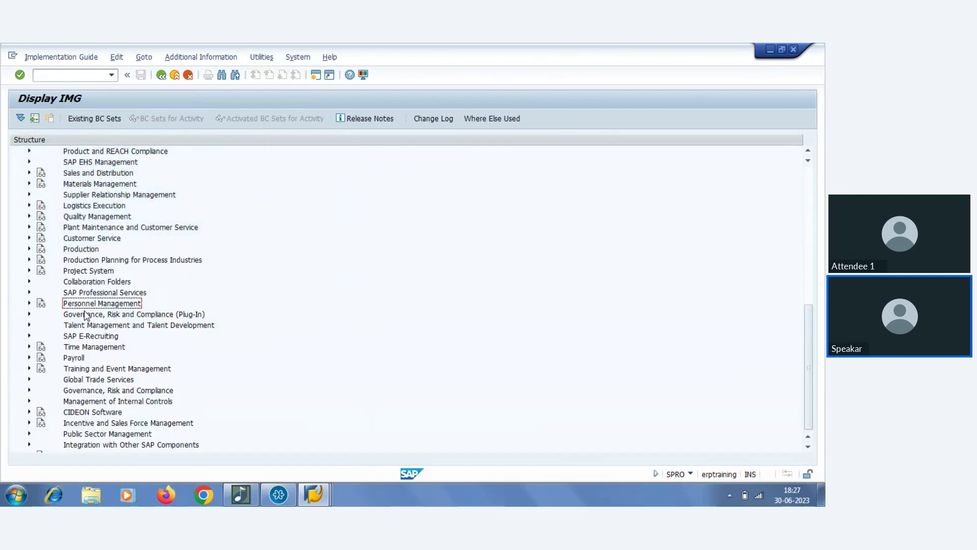
pyautogui.scroll(9, 91, 335)
pyautogui.scroll(1, 90, 335)
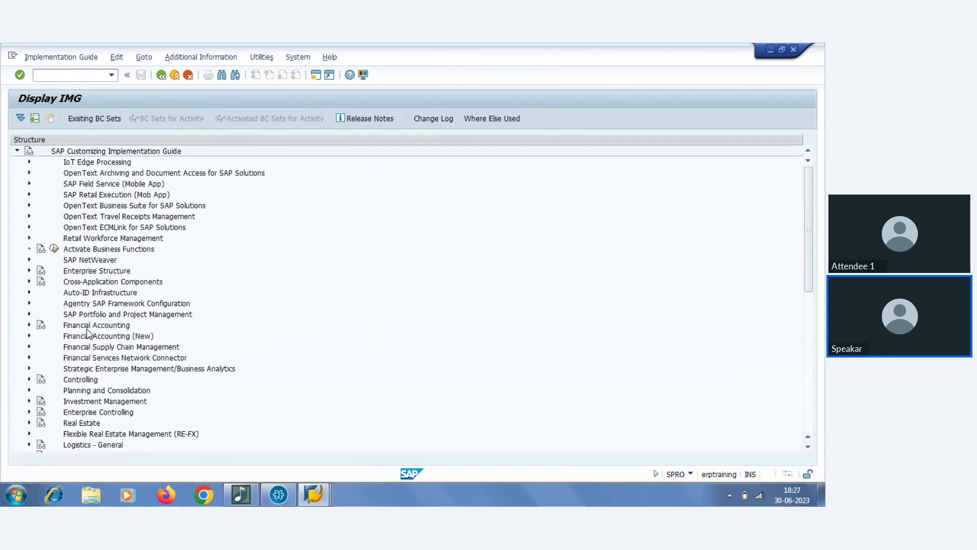
pyautogui.scroll(-4, 76, 313)
pyautogui.scroll(-4, 69, 349)
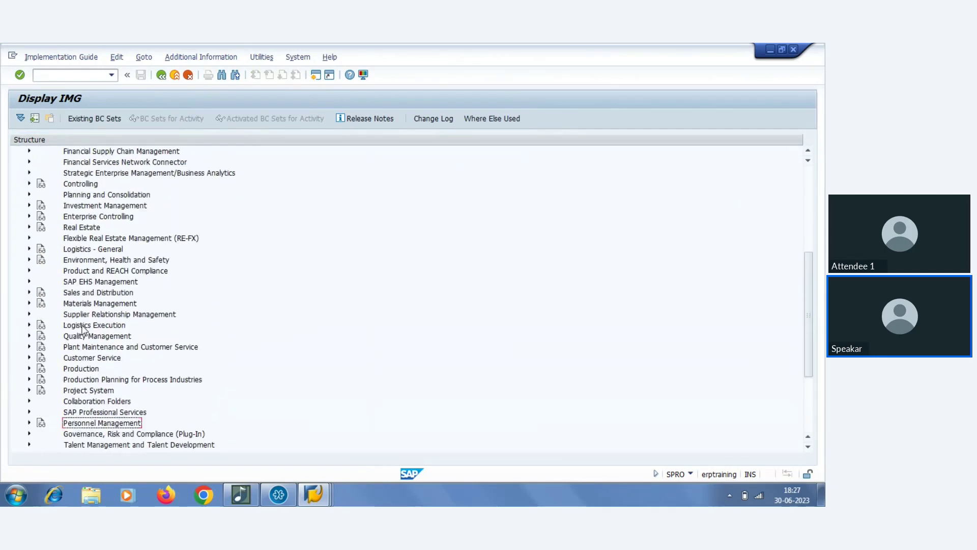
pyautogui.click(29, 227)
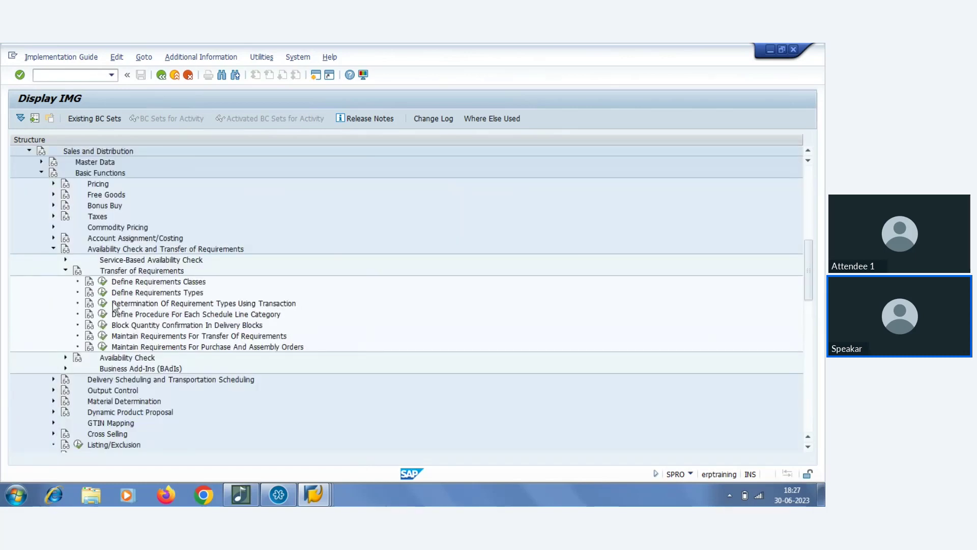
pyautogui.click(103, 282)
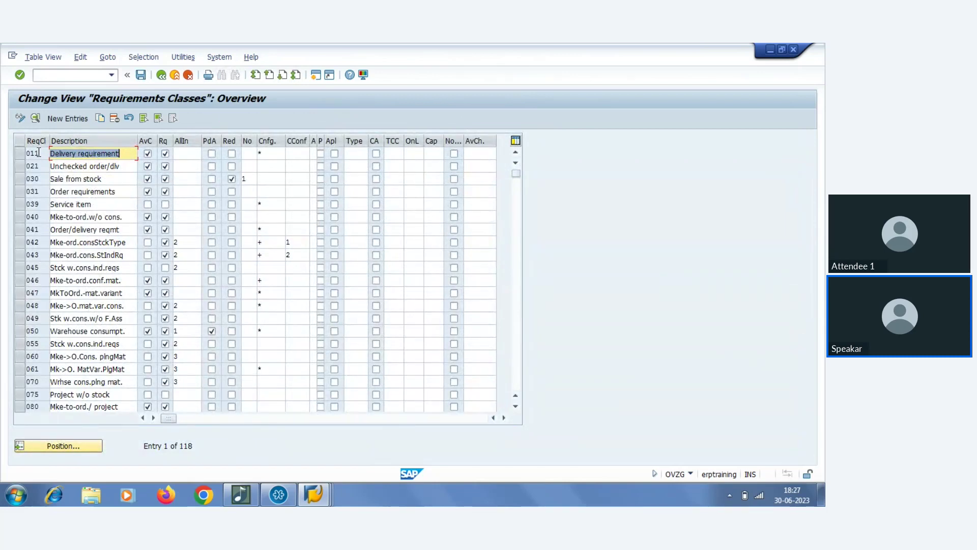
# Open requirements class 011's details, check its Special Stock field, and return to the requirements classes overview.
pyautogui.doubleClick(39, 153)
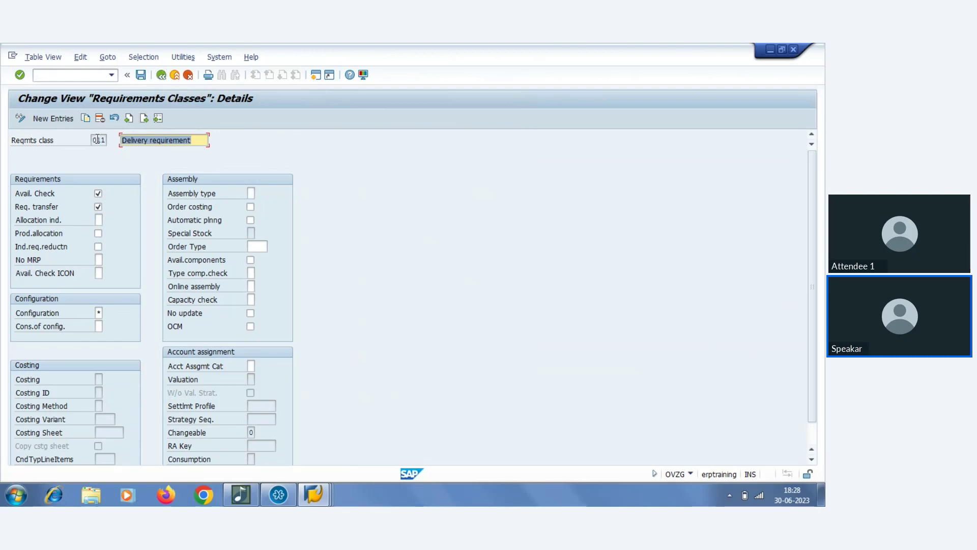
pyautogui.click(251, 232)
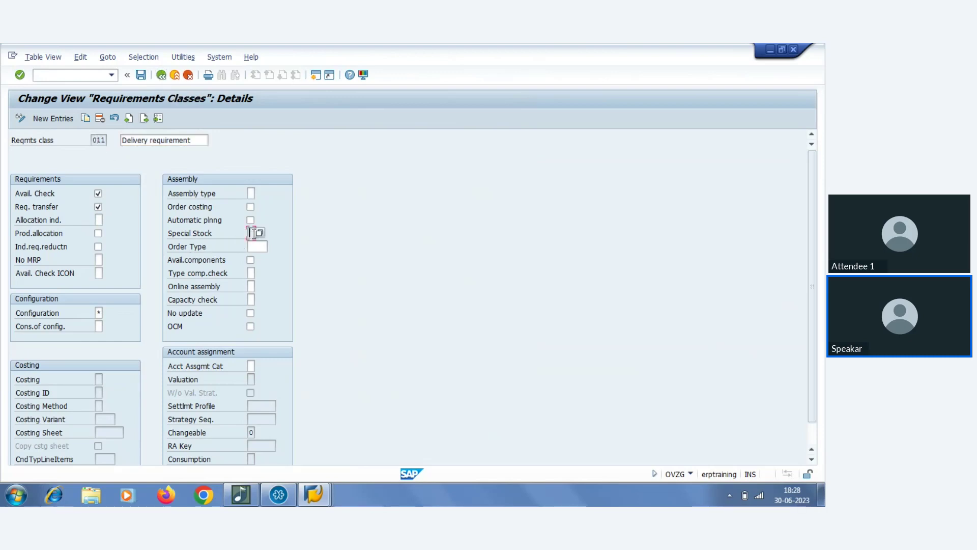
pyautogui.click(162, 75)
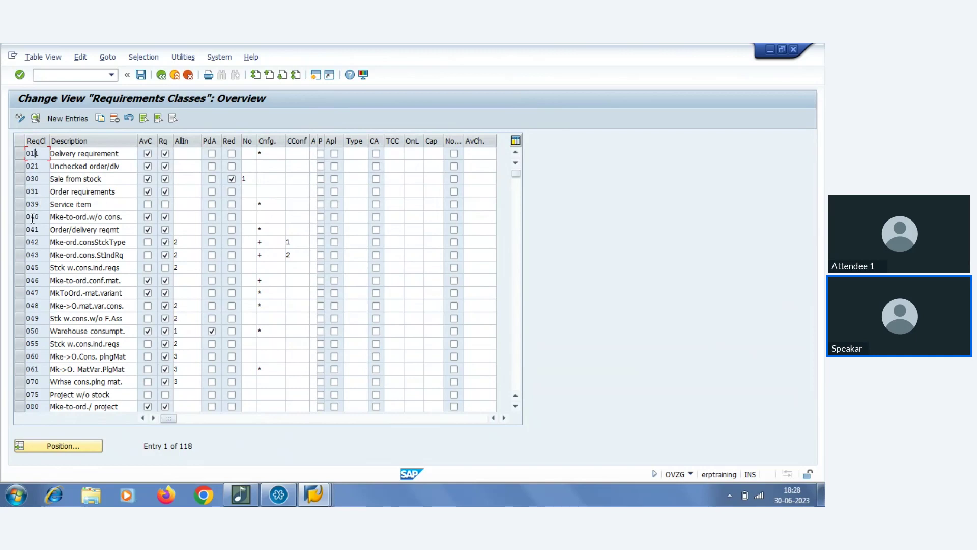
# Open requirements class 040's details, check its Special Stock field, and return to the requirements classes overview.
pyautogui.click(34, 217)
pyautogui.doubleClick(35, 216)
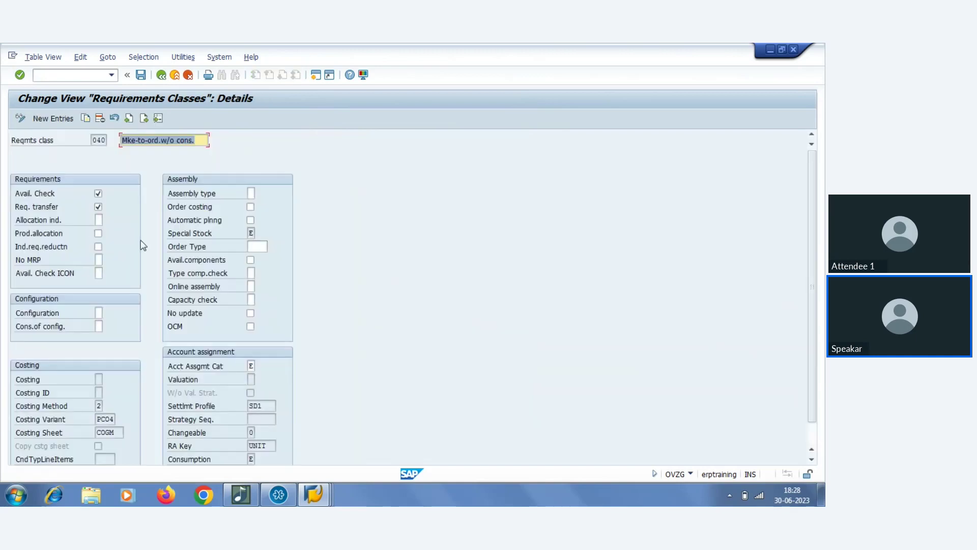
pyautogui.click(252, 233)
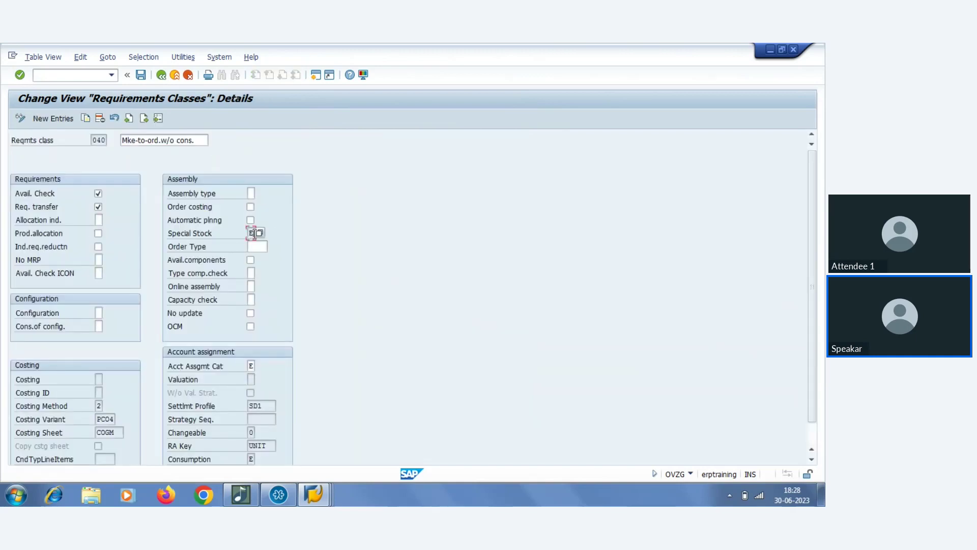
pyautogui.click(161, 74)
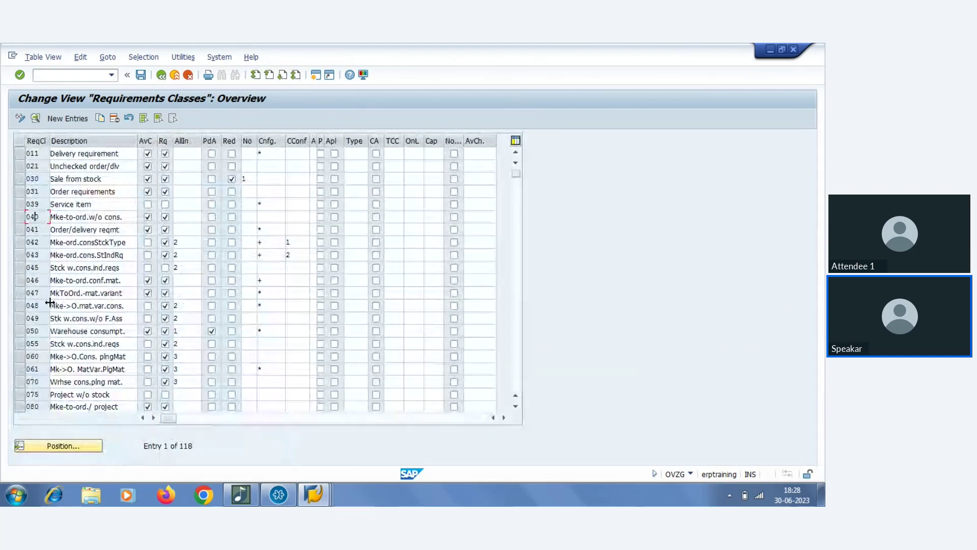
# Position the requirements classes list at KEB, open that class's details, and check its Special Stock field.
pyautogui.scroll(-1, 55, 369)
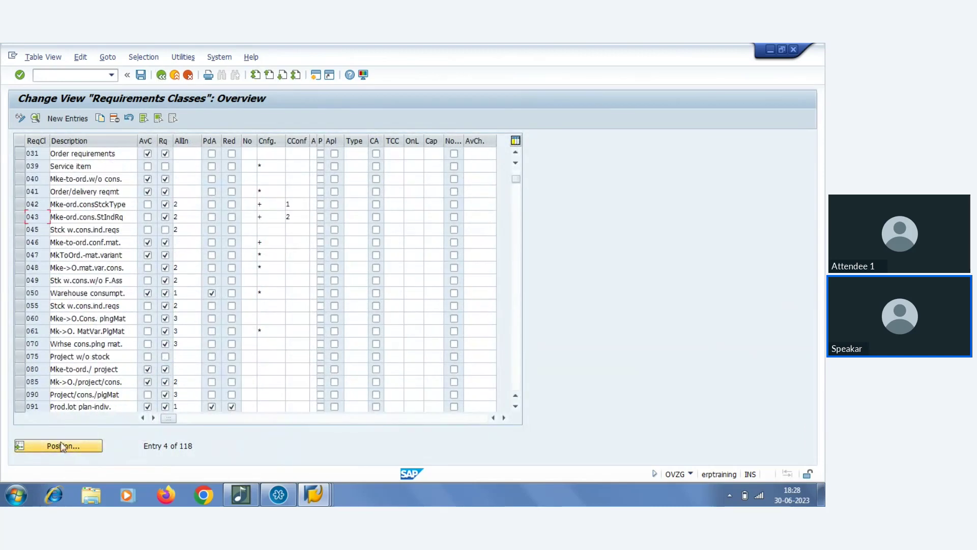
pyautogui.click(60, 442)
pyautogui.write('keb')
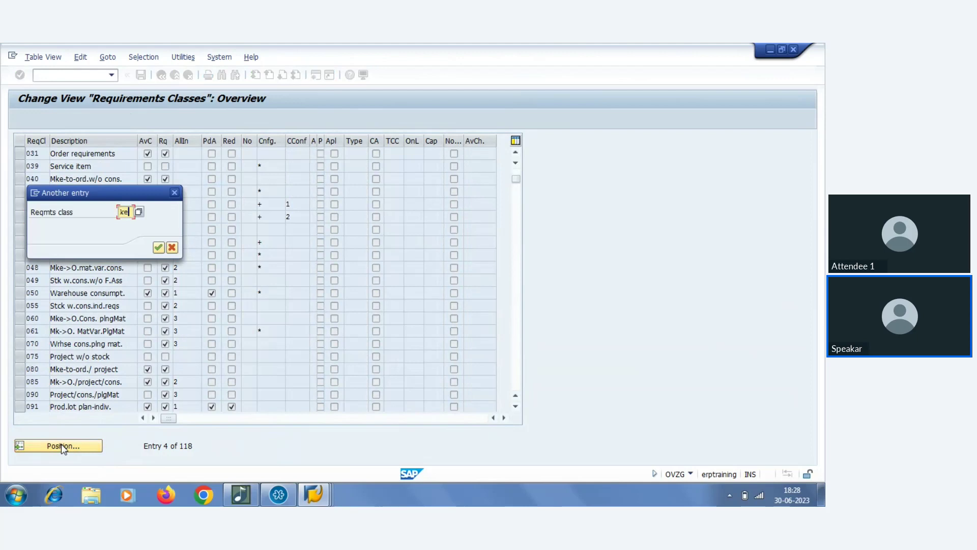
pyautogui.press('Return')
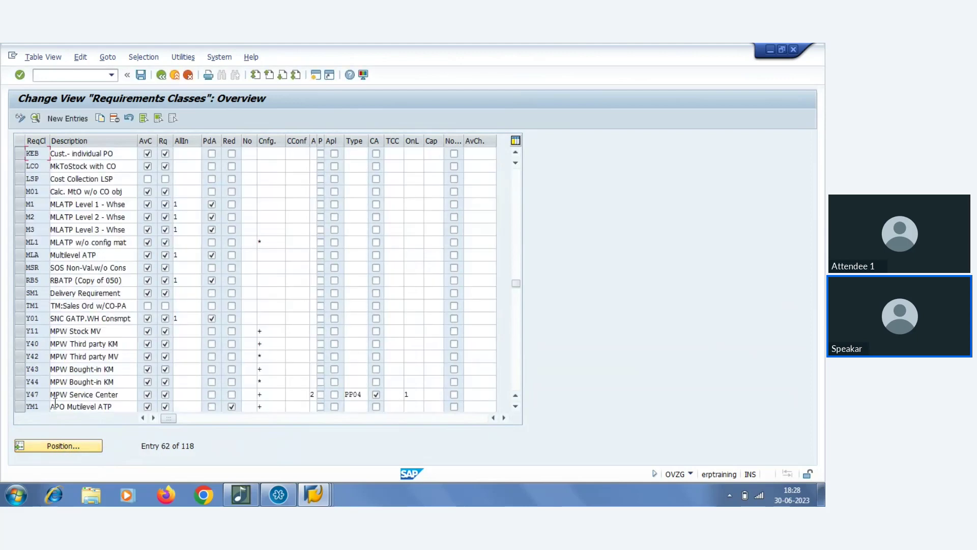
pyautogui.doubleClick(39, 154)
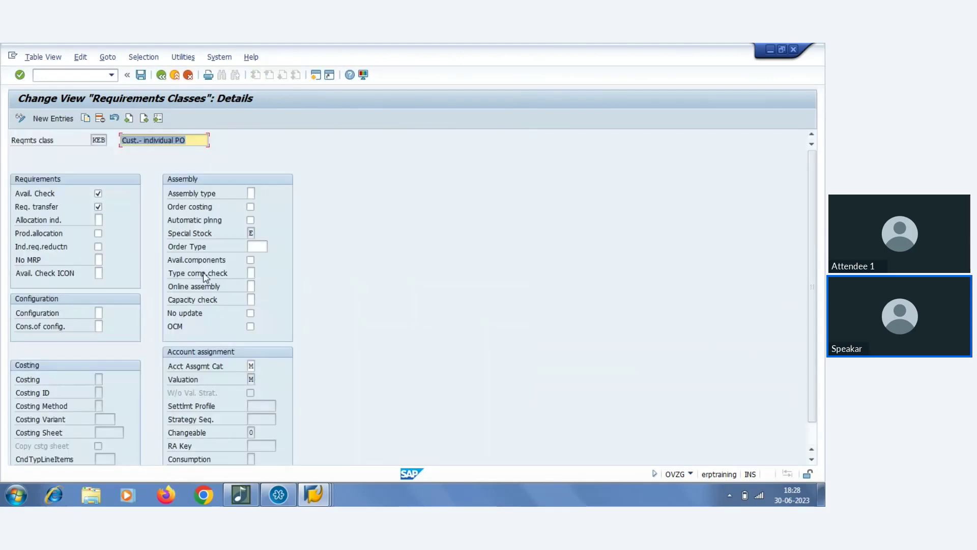
pyautogui.click(251, 233)
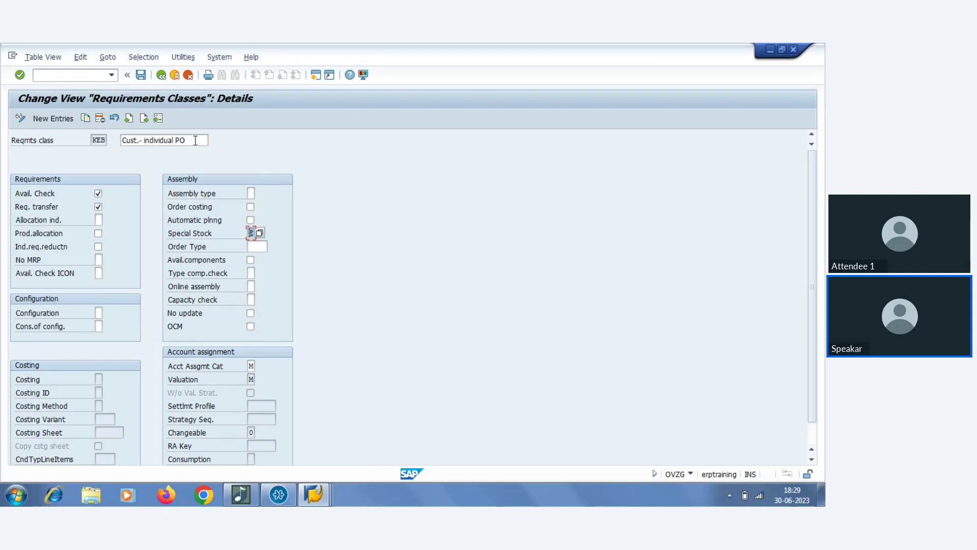
# Compare requirements class KEB's description, Special Stock field and class code in the details view.
pyautogui.moveTo(195, 140); pyautogui.dragTo(122, 142)
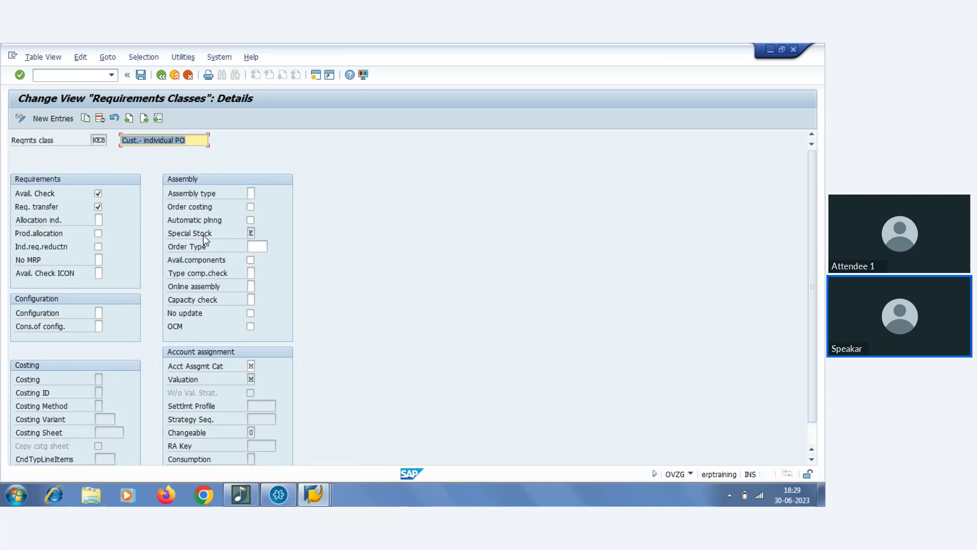
pyautogui.click(250, 233)
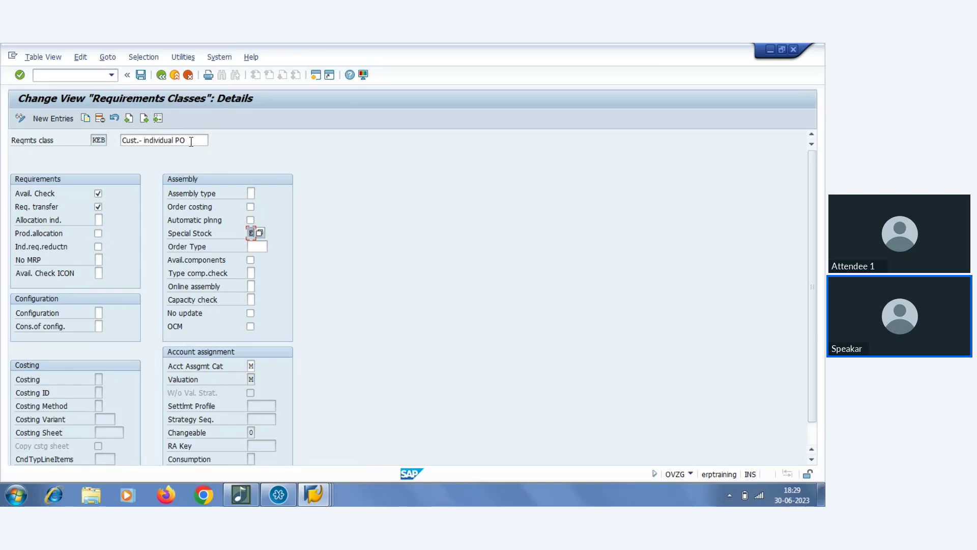
pyautogui.moveTo(191, 142)
pyautogui.mouseDown()
pyautogui.moveTo(142, 141)
pyautogui.moveTo(199, 141)
pyautogui.mouseUp()
pyautogui.click(144, 141)
pyautogui.click(252, 233)
pyautogui.moveTo(255, 233); pyautogui.dragTo(248, 235)
pyautogui.moveTo(189, 140); pyautogui.dragTo(122, 140)
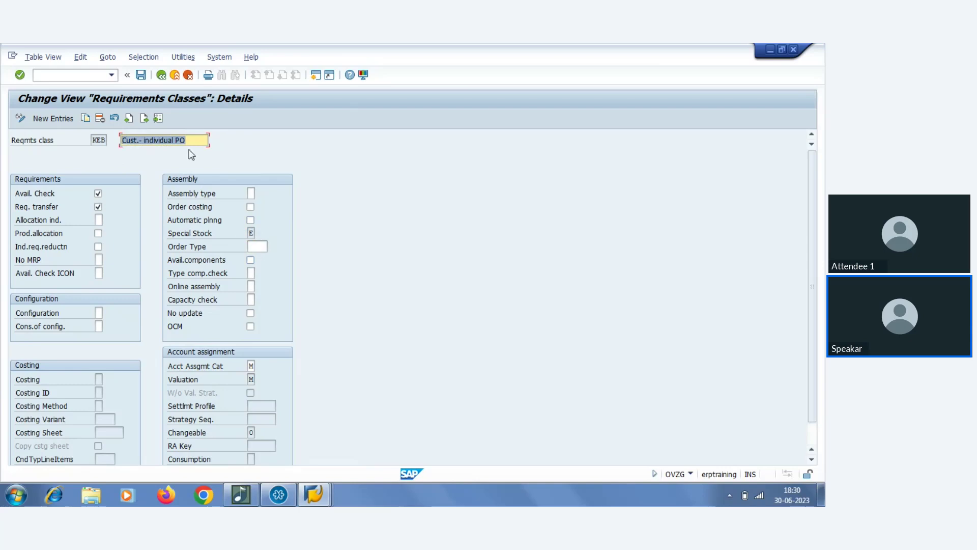
pyautogui.click(253, 233)
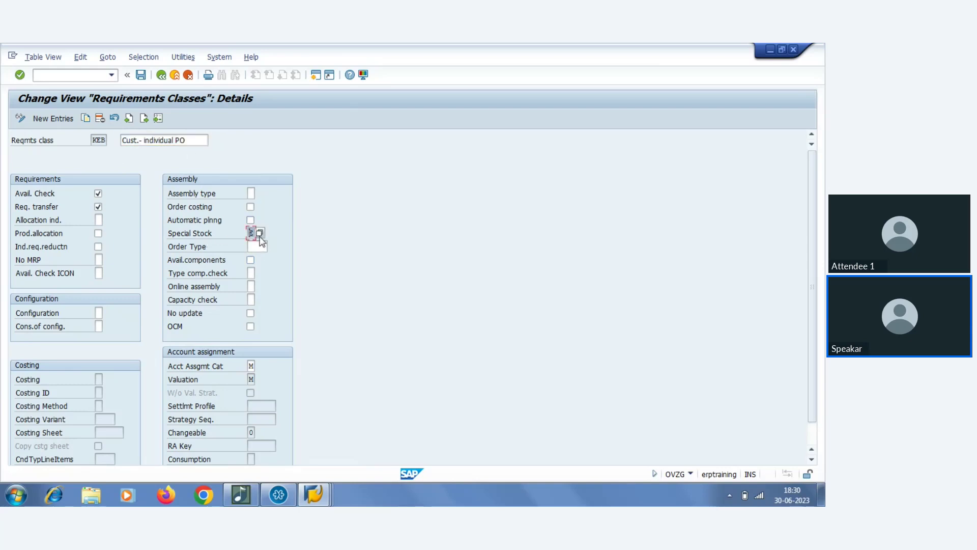
pyautogui.click(187, 234)
pyautogui.click(252, 233)
pyautogui.click(97, 140)
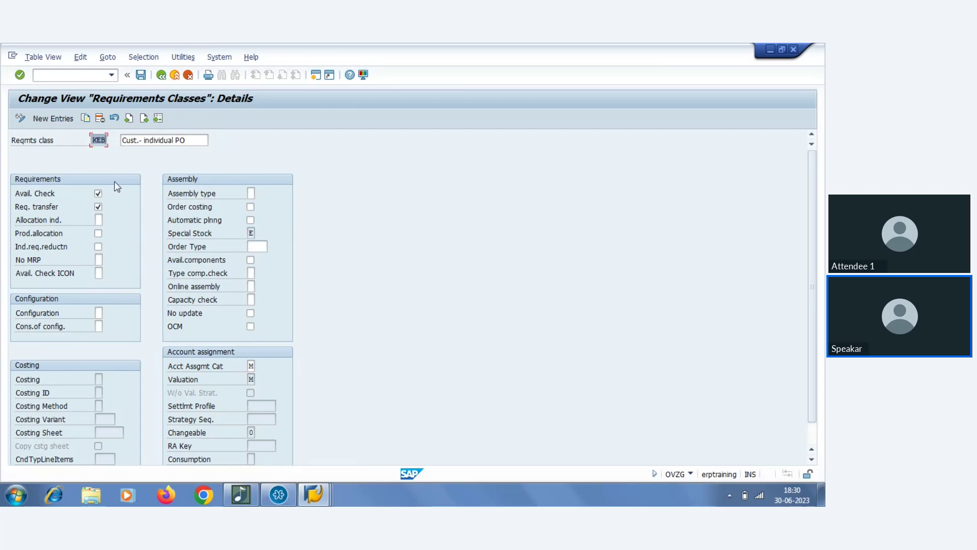
# Look over the open SAP sessions, stay in the requirements classes session, and return to the implementation guide.
pyautogui.click(314, 494)
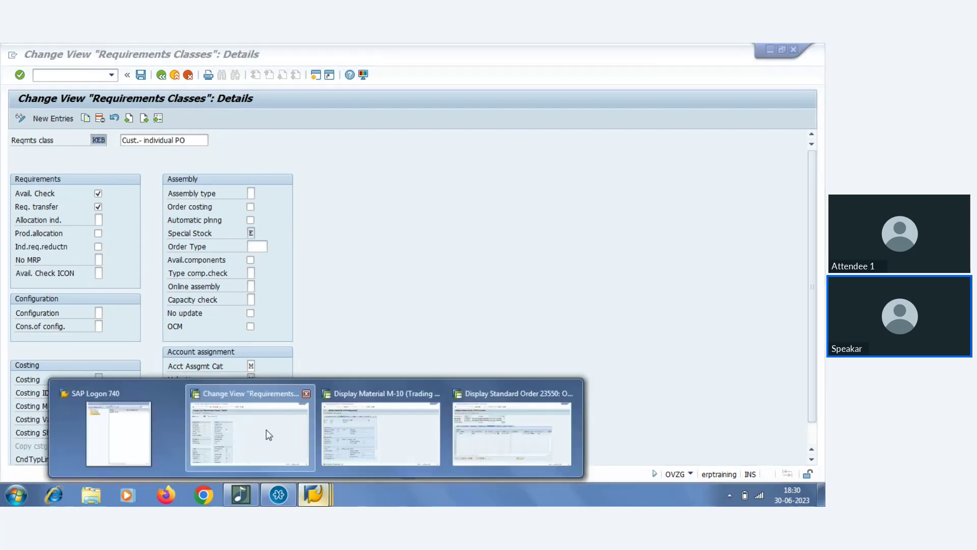
pyautogui.click(268, 435)
pyautogui.click(161, 75)
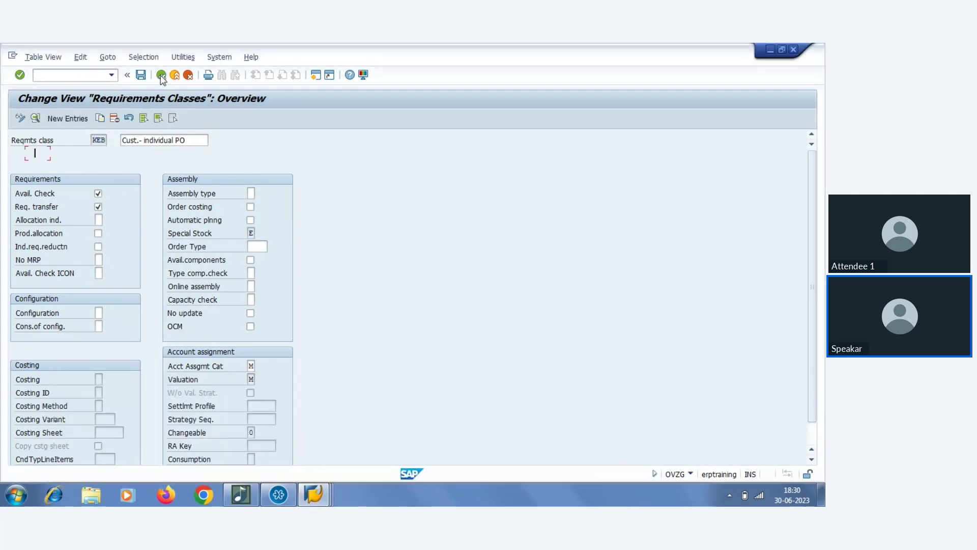
pyautogui.click(161, 75)
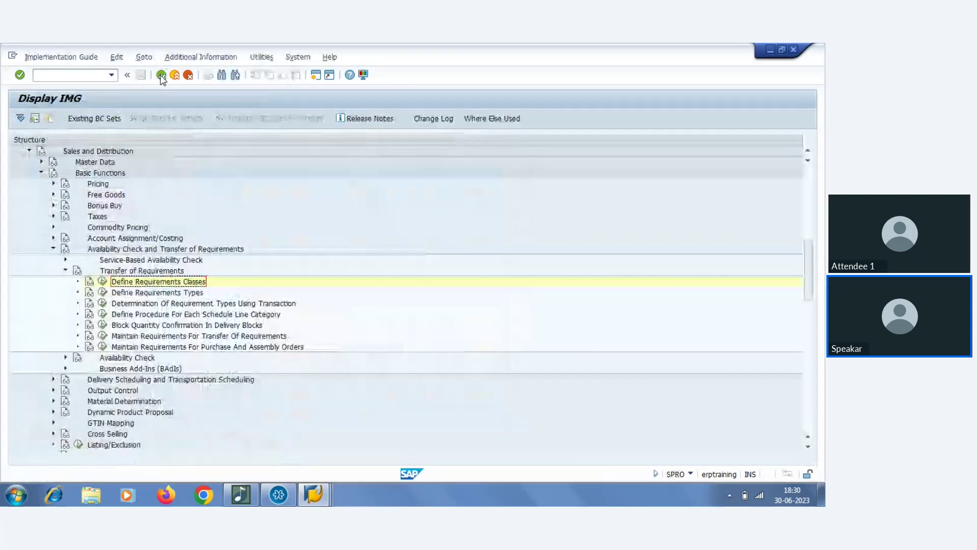
# Open Determination Of Requirement Types Using Transaction, check the first entry's item category, MRP type and requirement type, and return to the implementation guide.
pyautogui.click(103, 303)
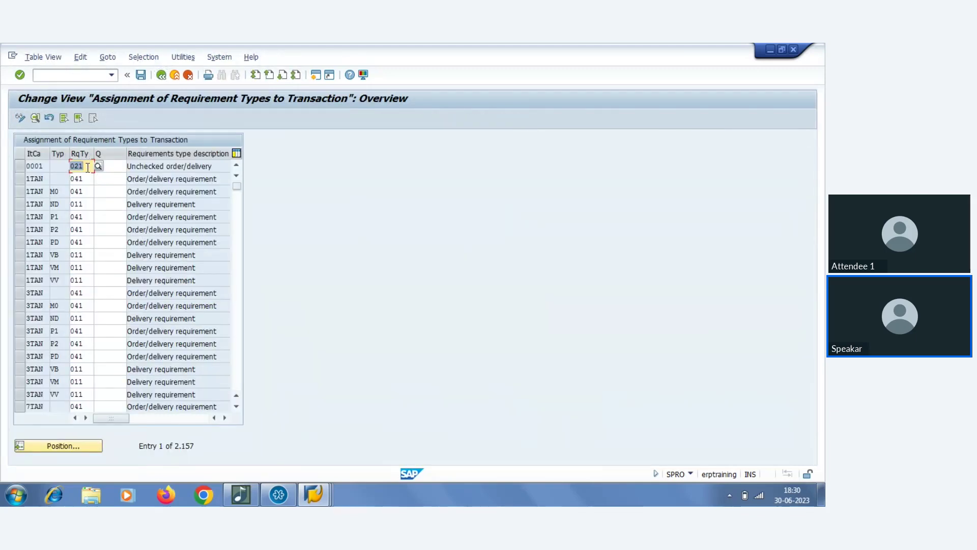
pyautogui.click(41, 165)
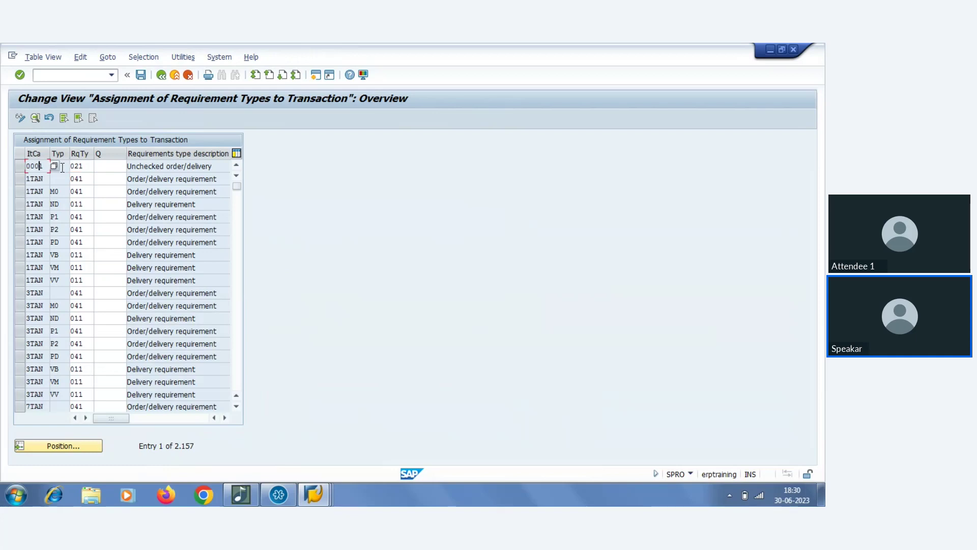
pyautogui.click(62, 167)
pyautogui.doubleClick(86, 166)
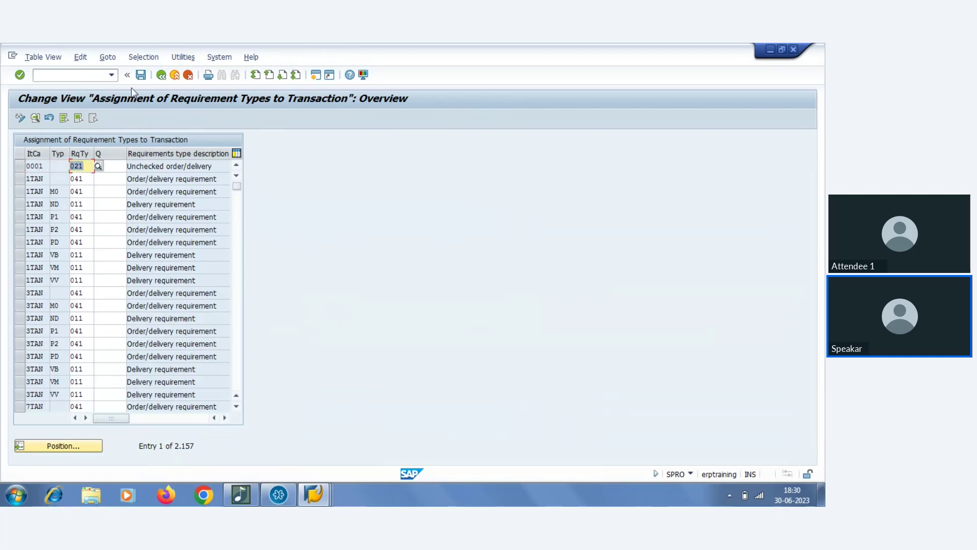
pyautogui.click(161, 76)
# Open Define Requirements Types, check the entry for requirements type 011, and return to the implementation guide.
pyautogui.click(102, 292)
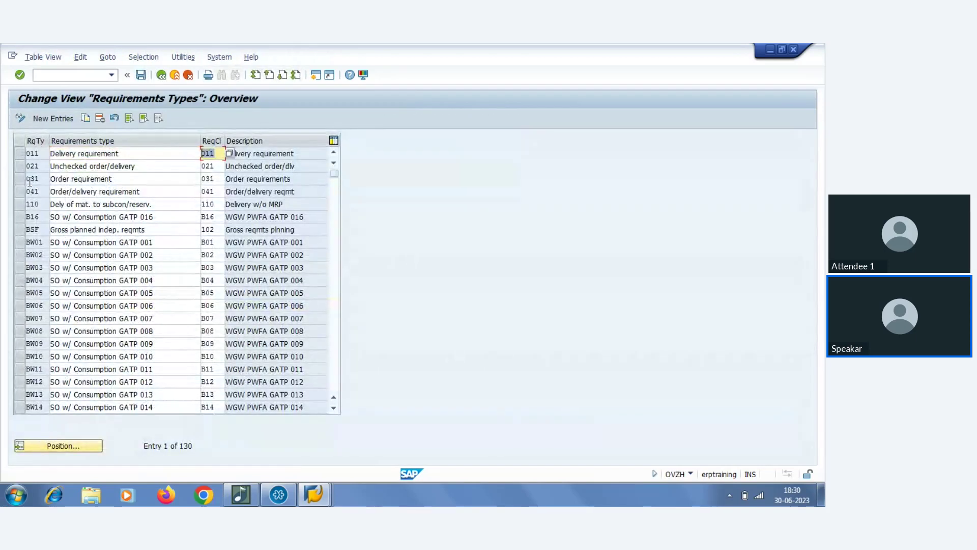
pyautogui.click(46, 157)
pyautogui.click(161, 75)
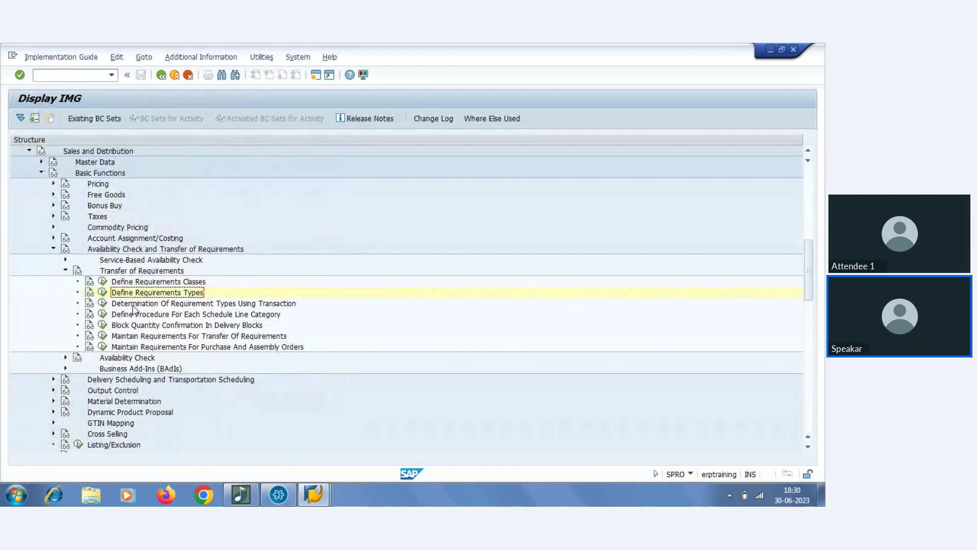
# Reopen Define Requirements Classes, position the list at class 040, and open its details.
pyautogui.click(102, 281)
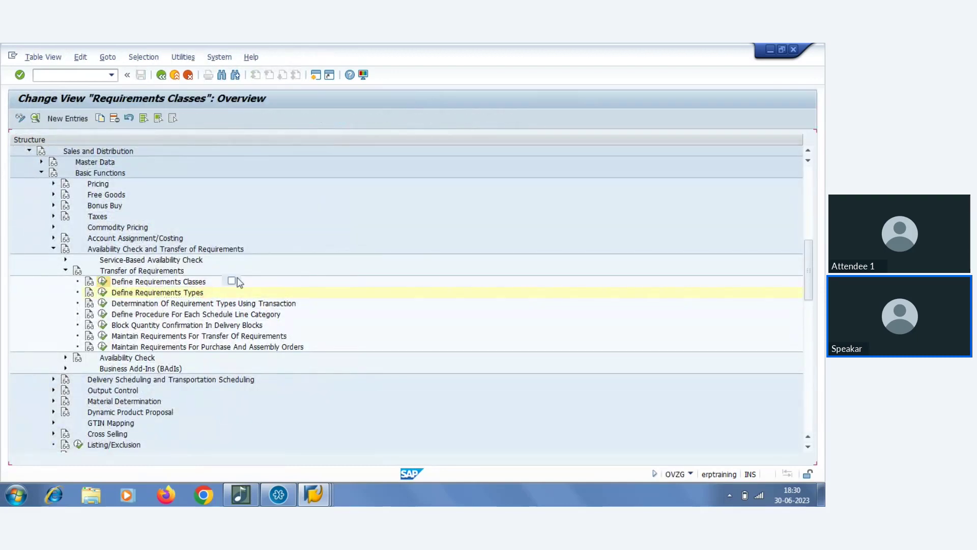
pyautogui.click(73, 447)
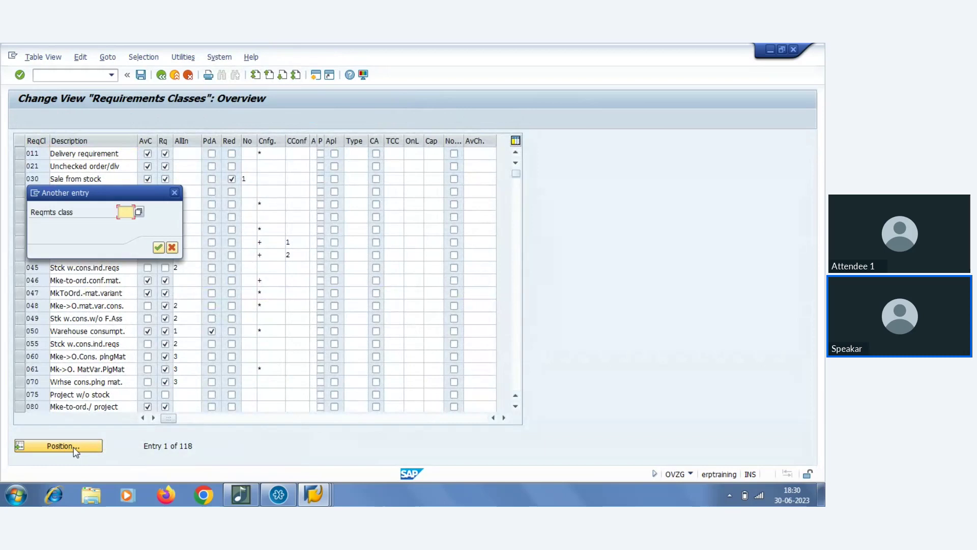
pyautogui.write('040')
pyautogui.press('Return')
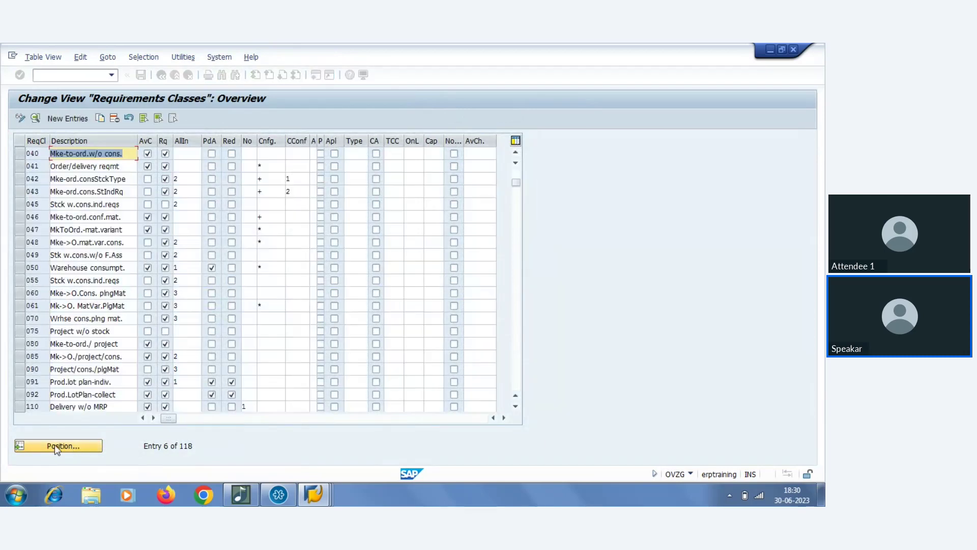
pyautogui.doubleClick(51, 160)
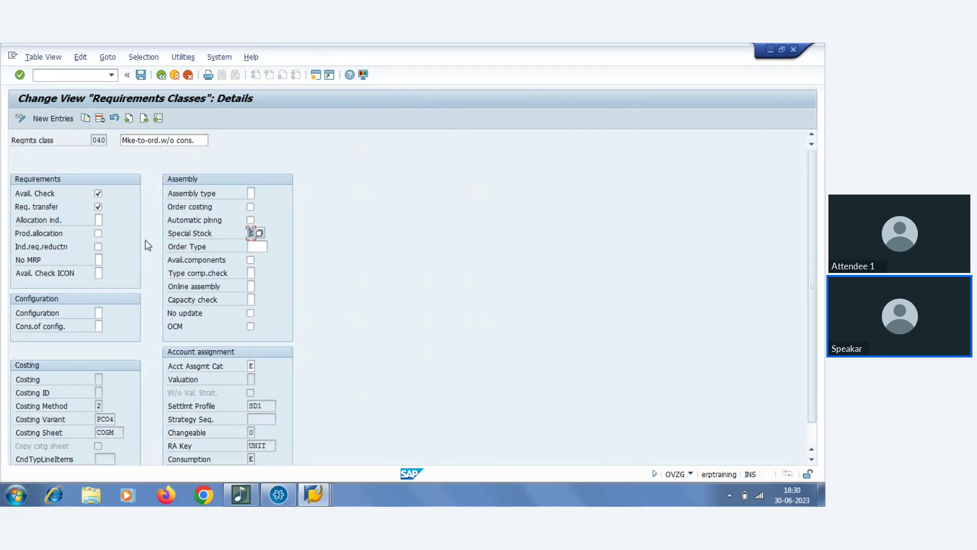
# Review class 040's requirements, assembly, costing and account assignment settings, and return to the implementation guide.
pyautogui.scroll(-2, 144, 243)
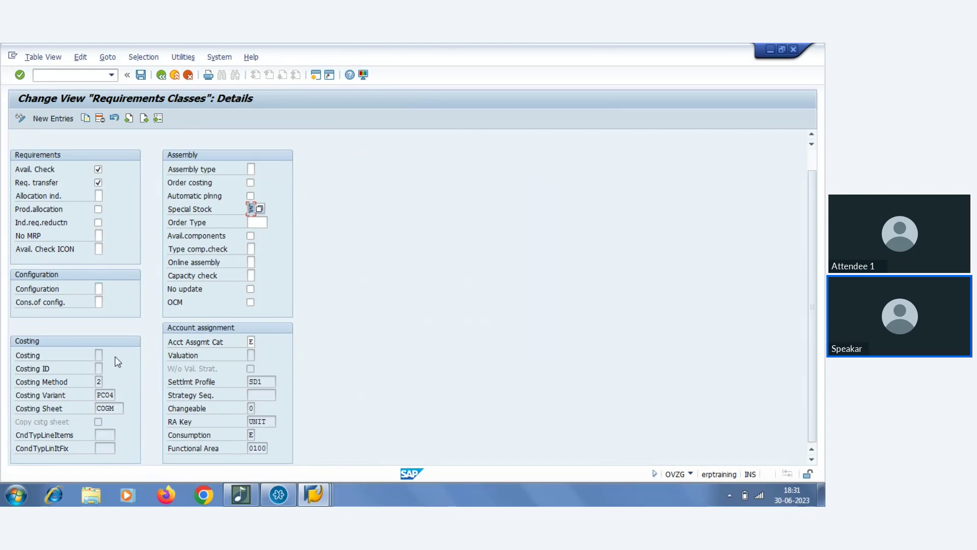
pyautogui.scroll(2, 115, 356)
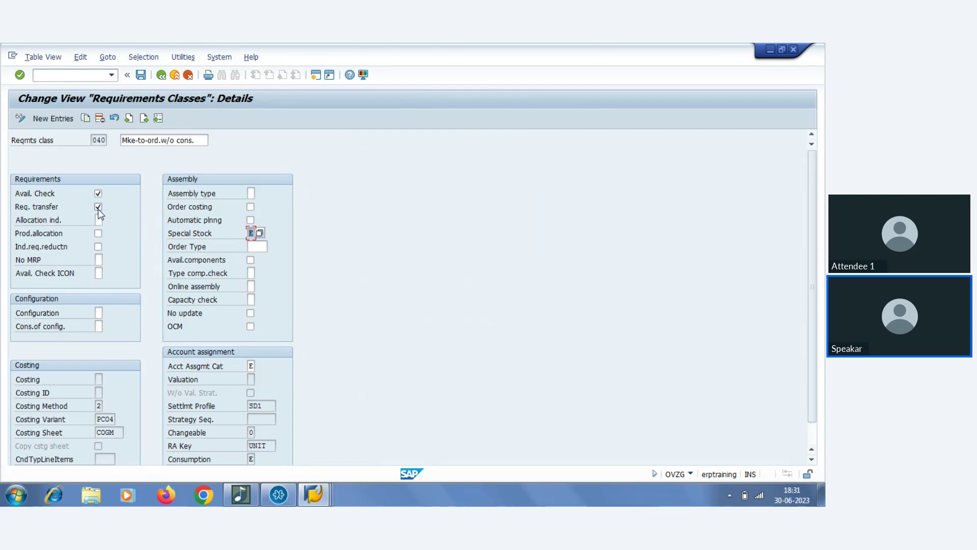
pyautogui.click(161, 75)
pyautogui.click(161, 76)
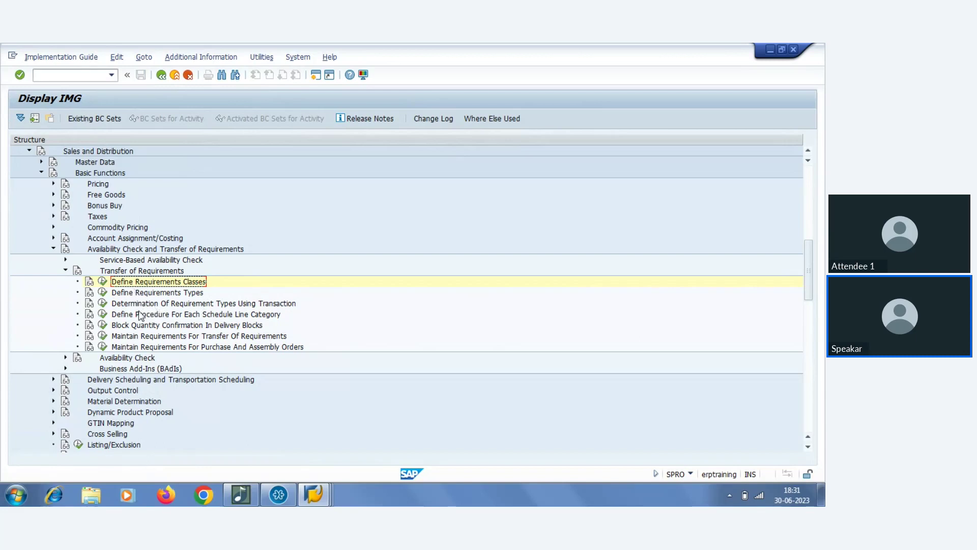
# Open Define Procedure For Each Schedule Line Category and position the list at schedule line category CV.
pyautogui.click(104, 315)
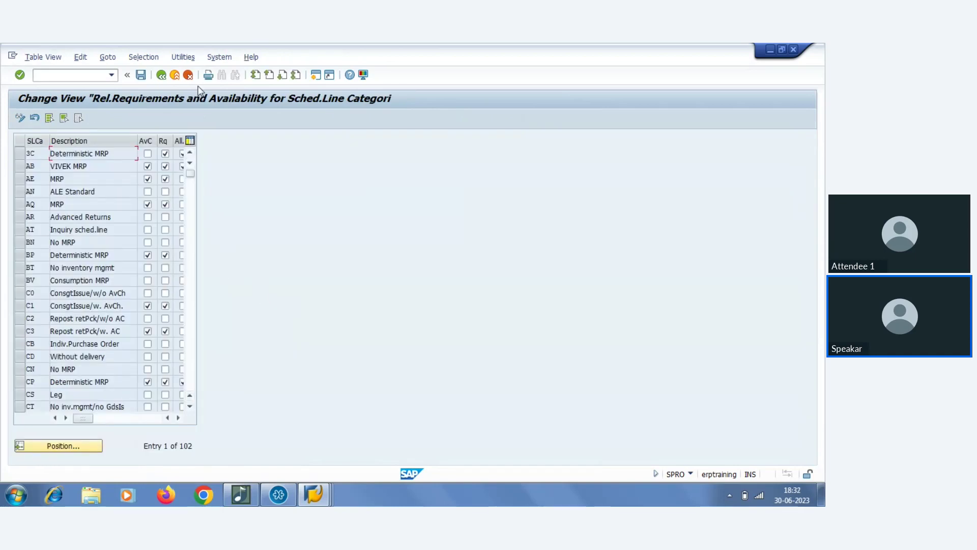
pyautogui.click(60, 447)
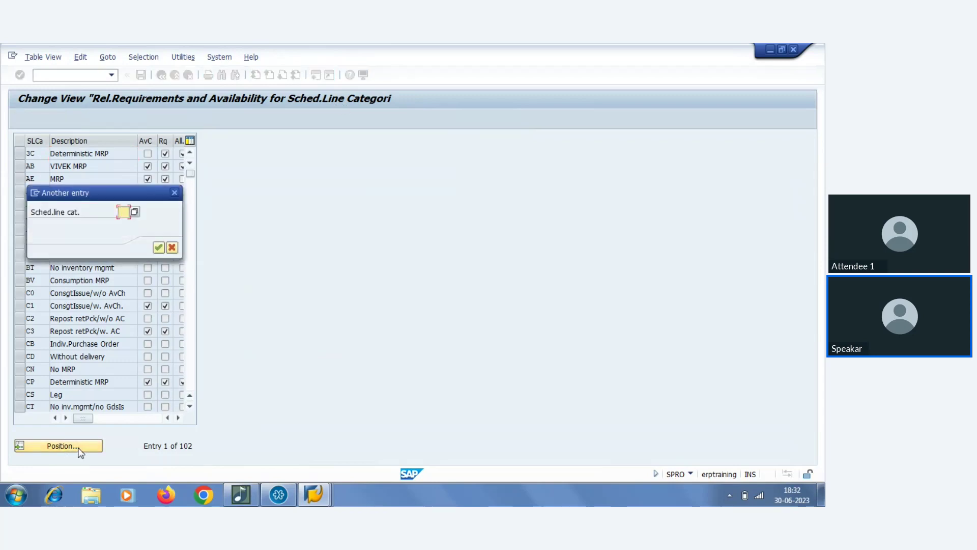
pyautogui.write('cv')
pyautogui.press('Return')
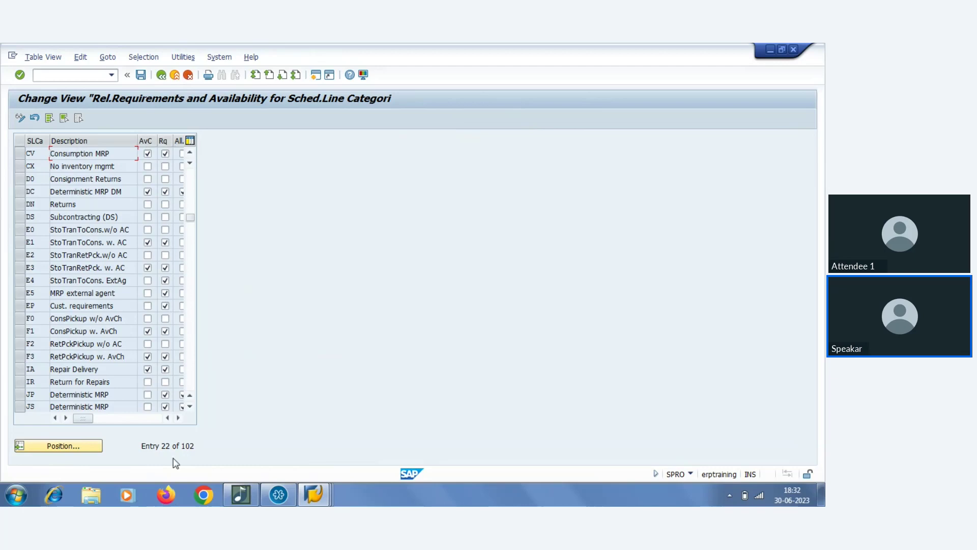
# Show the allocation column and mark the CV row to examine its availability check and requirements transfer settings.
pyautogui.click(179, 418)
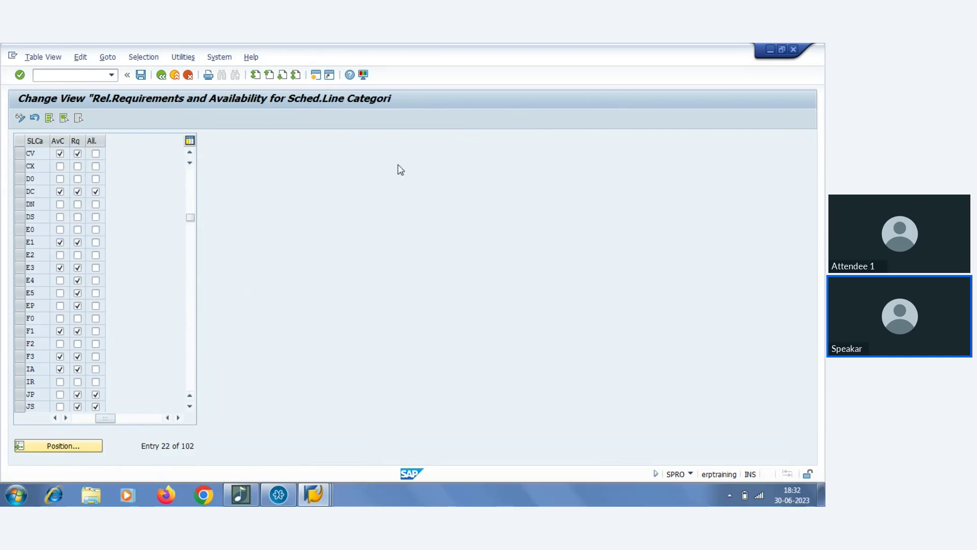
pyautogui.click(20, 154)
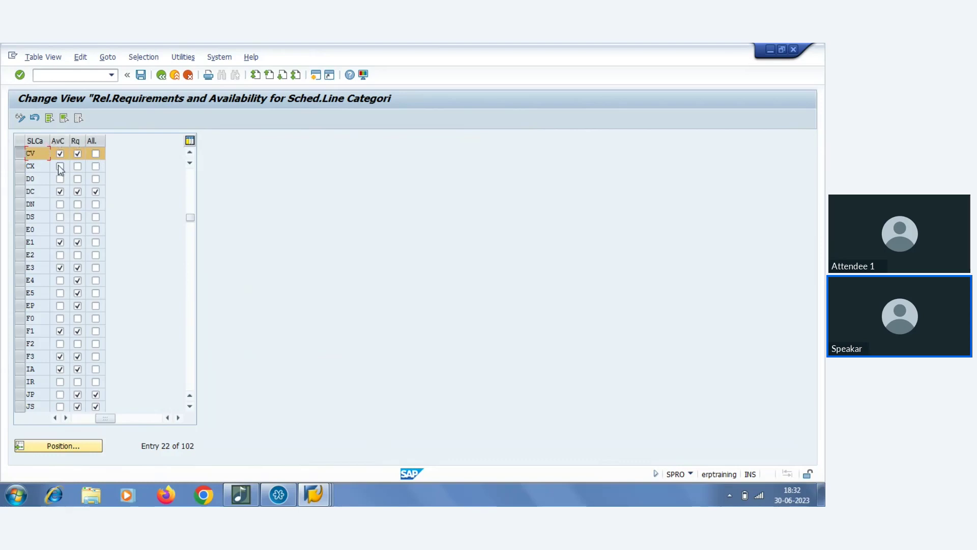
pyautogui.click(20, 155)
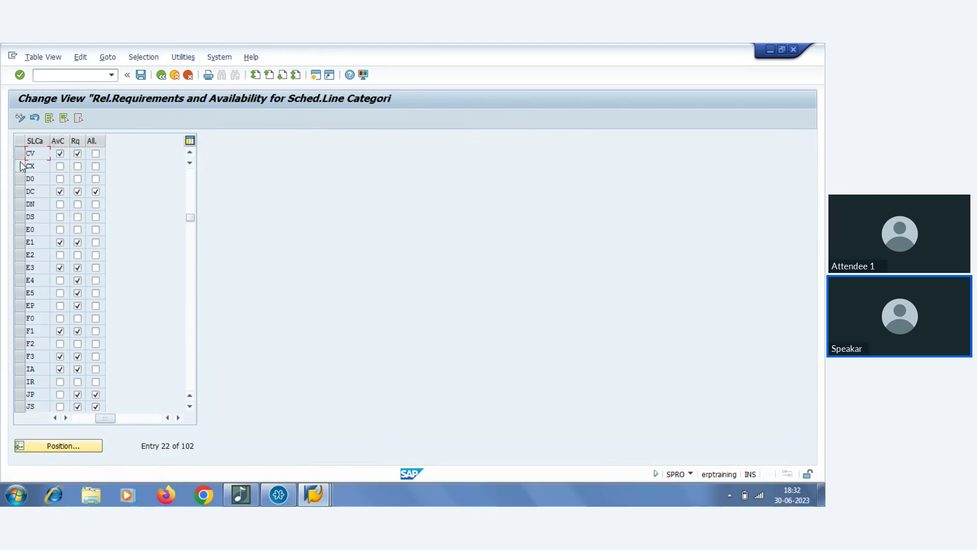
pyautogui.click(16, 158)
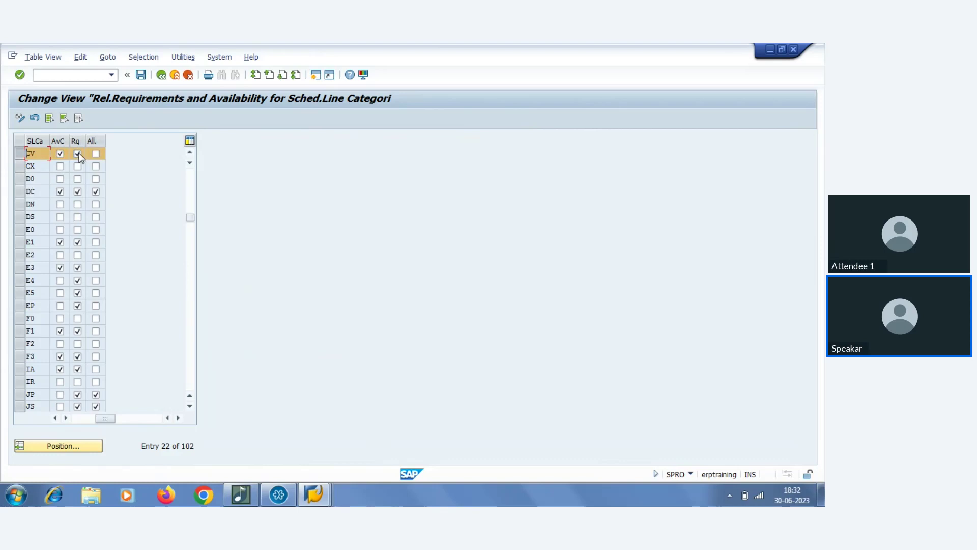
# Clear the requirements transfer setting for schedule line category CV, save it to the customizing request, and return to the implementation guide.
pyautogui.click(78, 153)
pyautogui.click(77, 153)
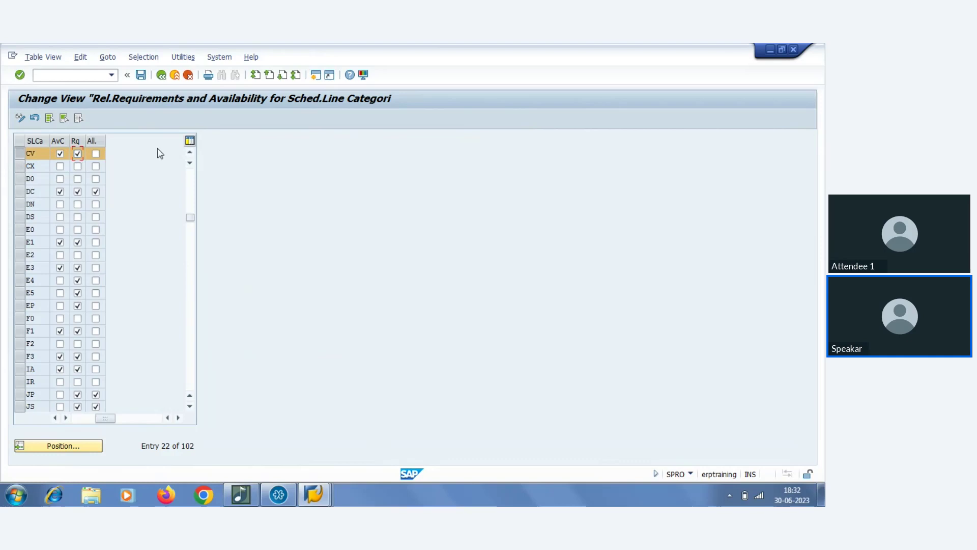
pyautogui.click(78, 154)
pyautogui.click(141, 76)
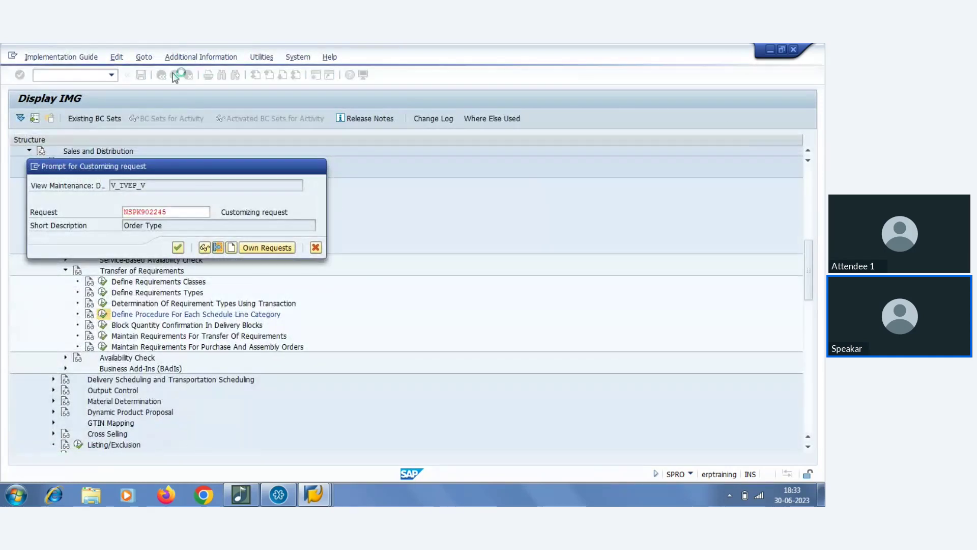
pyautogui.click(178, 248)
pyautogui.click(161, 75)
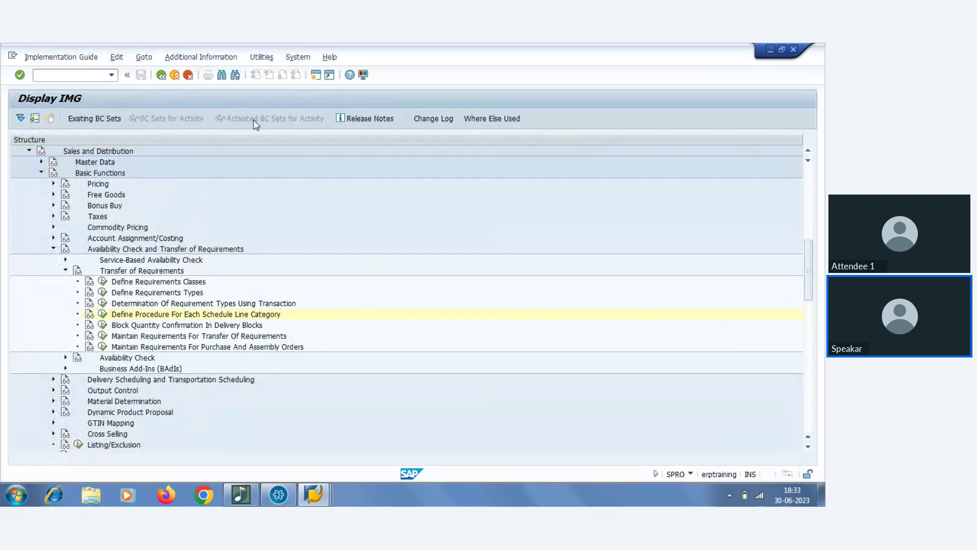
# Open the details of schedule line category CV in transaction VOV6.
pyautogui.press('F3')
pyautogui.write('vov6')
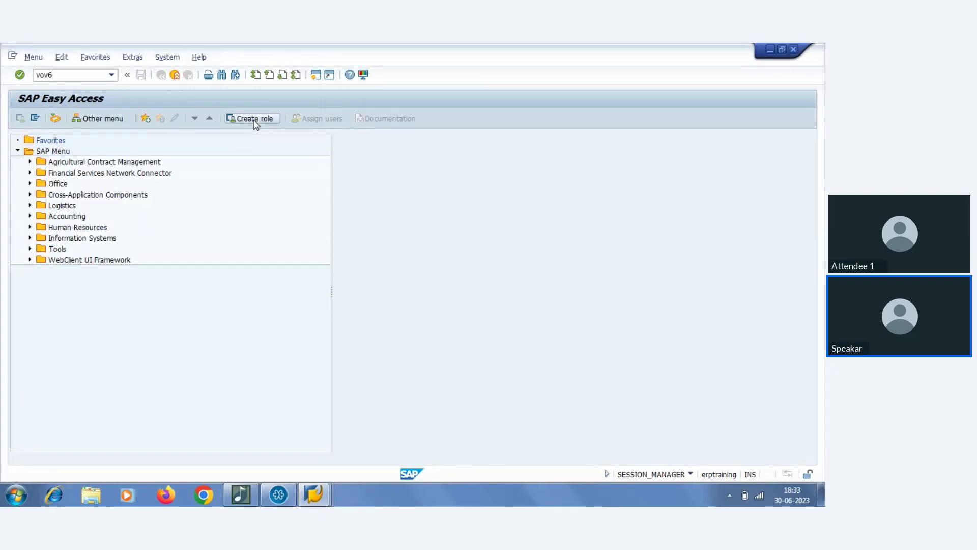
pyautogui.press('Return')
pyautogui.click(65, 447)
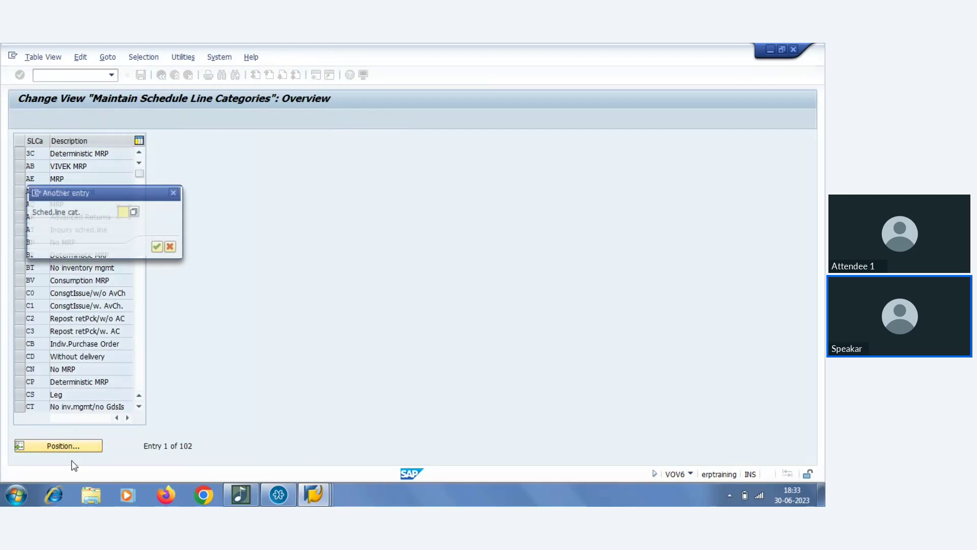
pyautogui.write('cv')
pyautogui.press('Return')
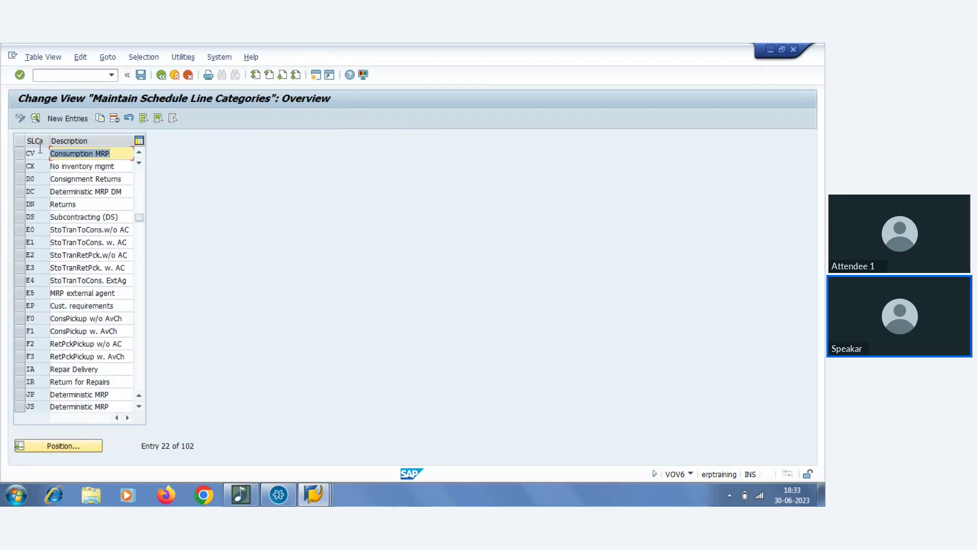
pyautogui.doubleClick(41, 151)
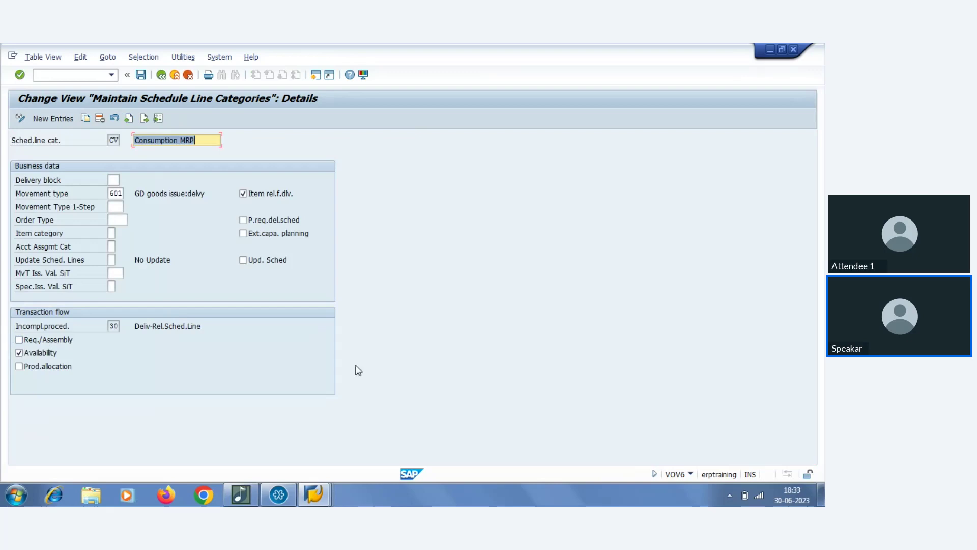
# Check the Req./Assembly setting in CV's transaction flow, and exit schedule line category maintenance.
pyautogui.click(315, 494)
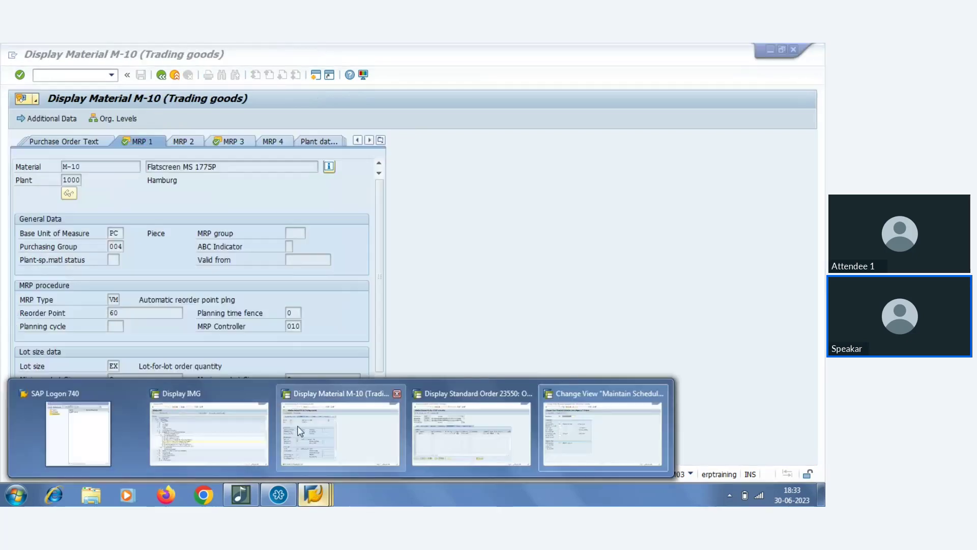
pyautogui.click(226, 413)
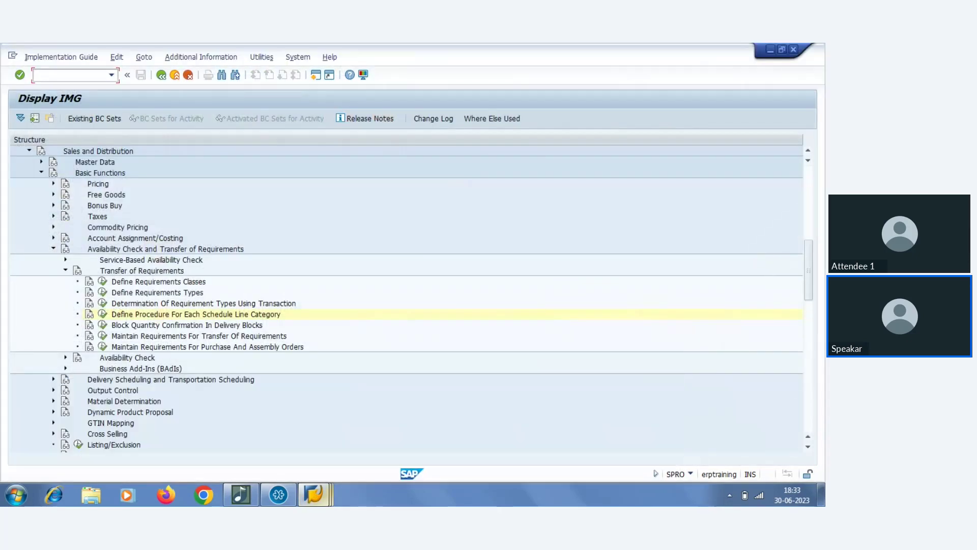
pyautogui.moveTo(314, 494)
pyautogui.click(559, 422)
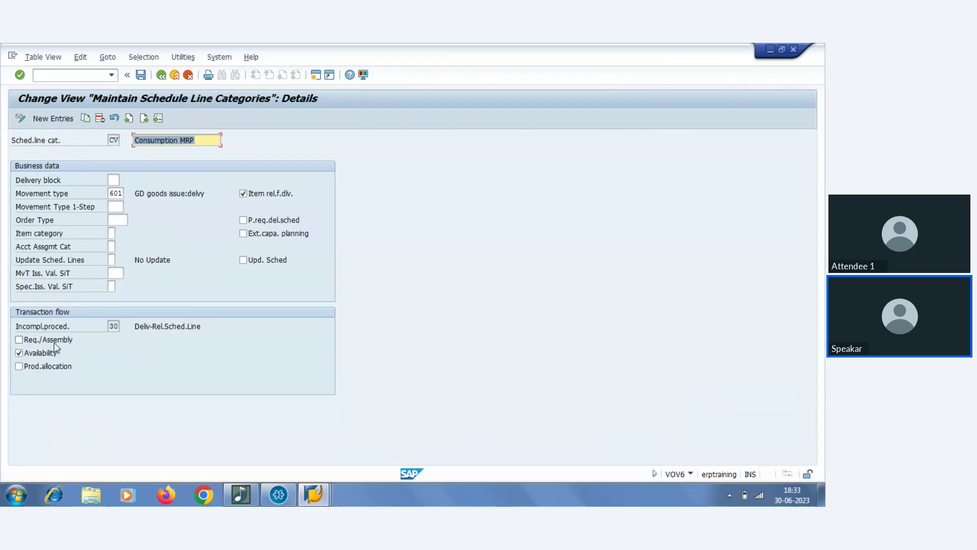
pyautogui.click(175, 76)
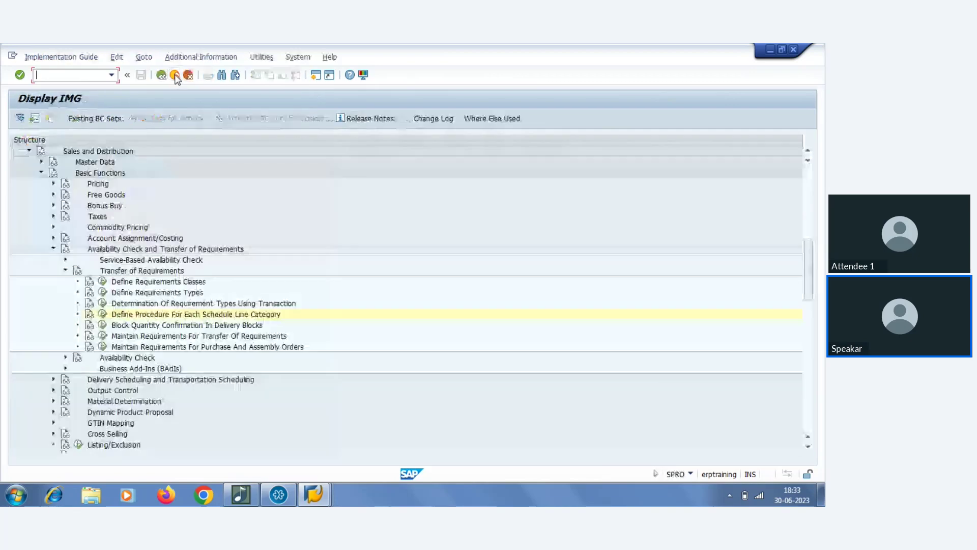
# Reopen Define Procedure For Each Schedule Line Category, re-enable requirements transfer for CV, and save the change.
pyautogui.click(103, 314)
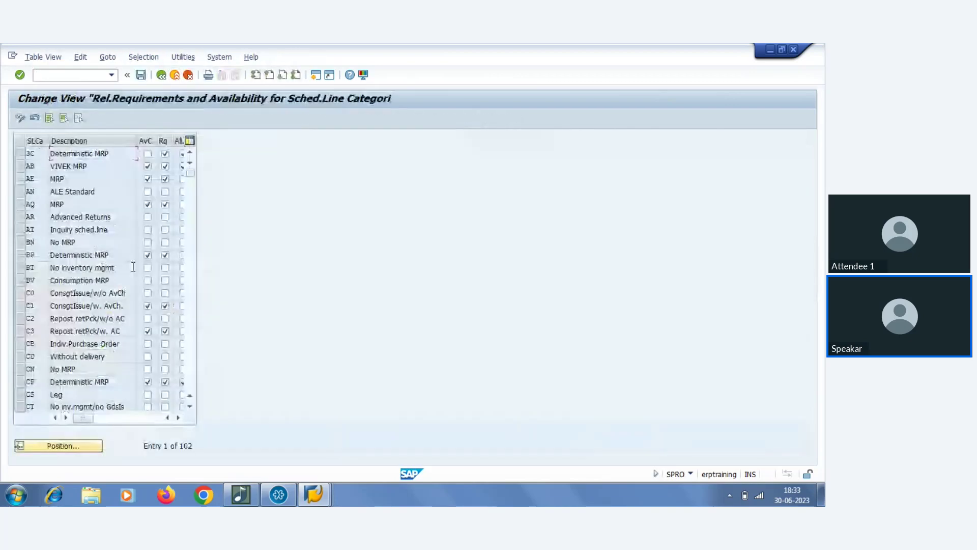
pyautogui.click(56, 449)
pyautogui.write('c')
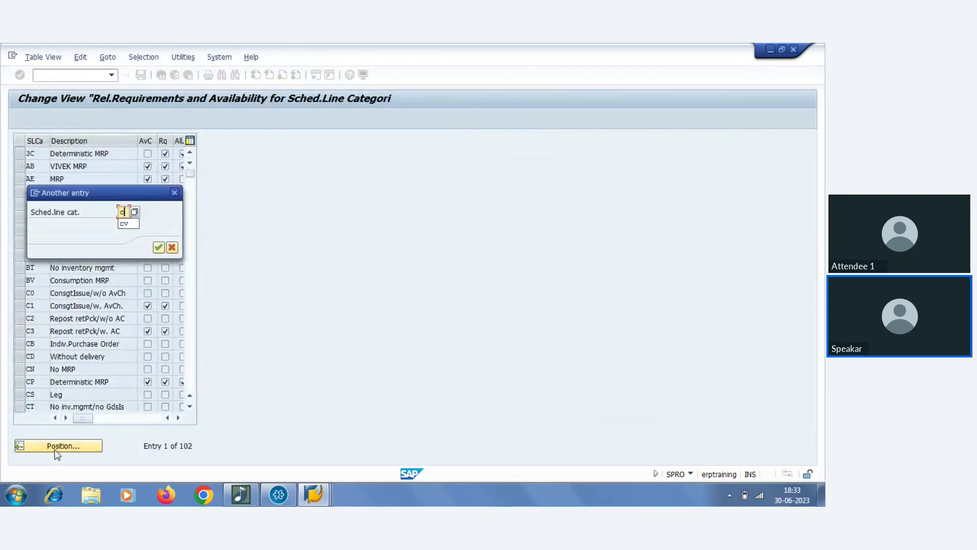
pyautogui.write('v')
pyautogui.press('Return')
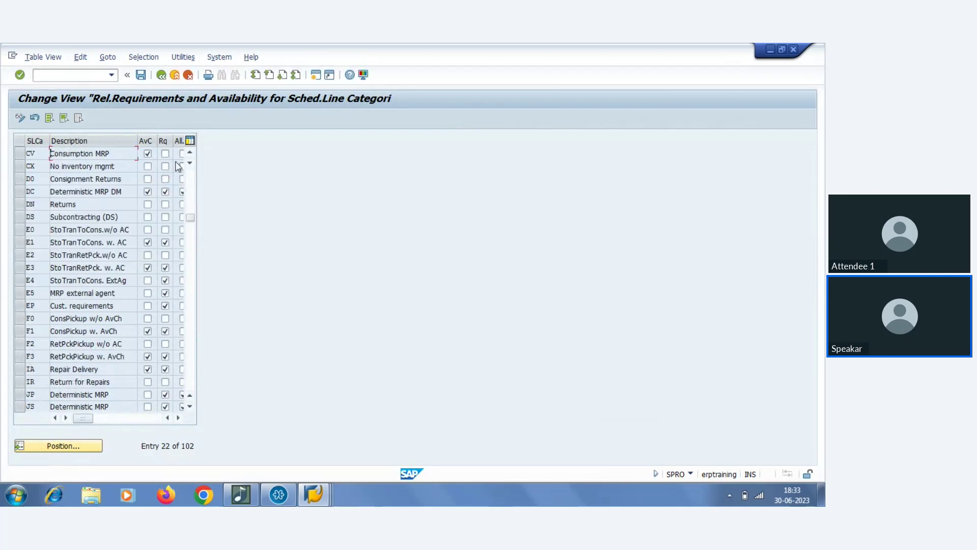
pyautogui.click(141, 76)
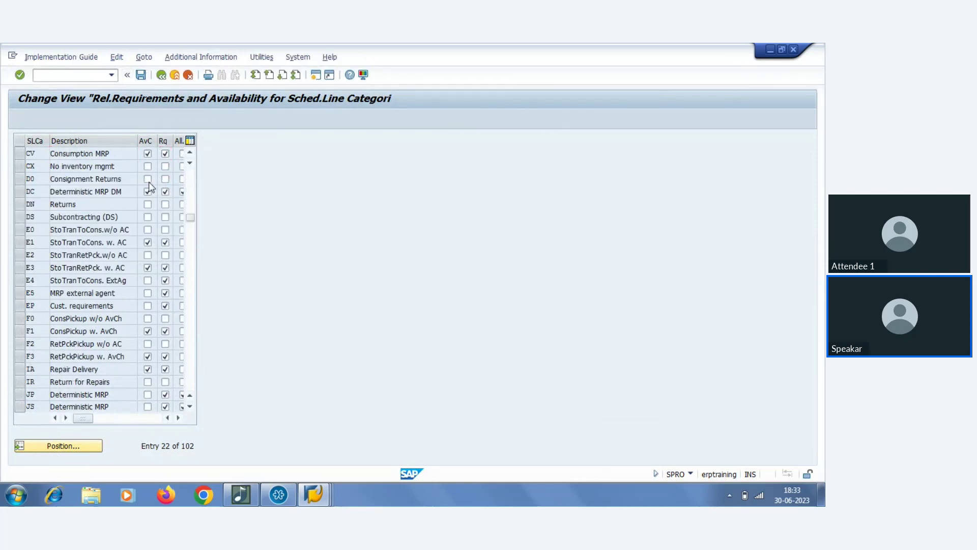
pyautogui.click(160, 76)
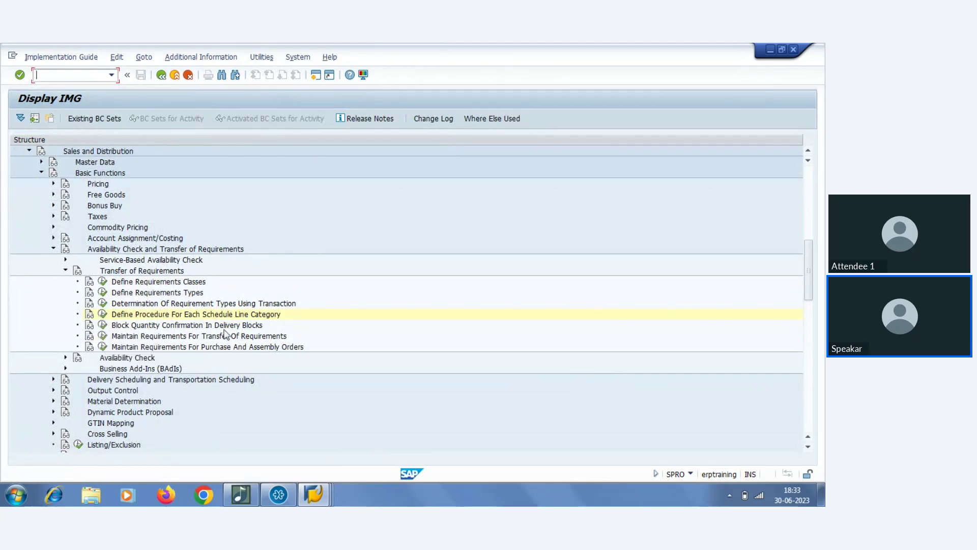
# Open Deliveries: Blocking Reasons/Criteria under Block Quantity Confirmation In Delivery Blocks, mark block 01 Credit limits, and widen the Conf. column.
pyautogui.click(102, 324)
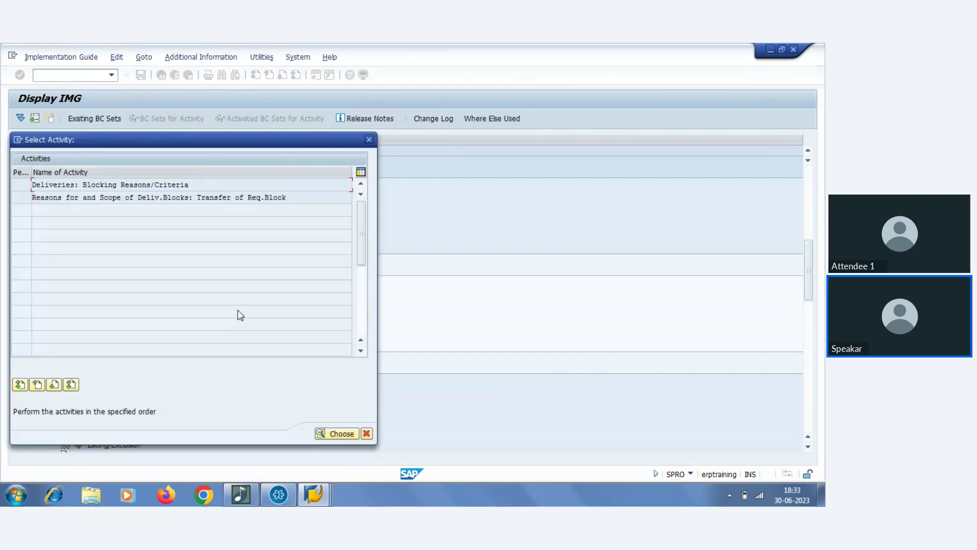
pyautogui.doubleClick(119, 185)
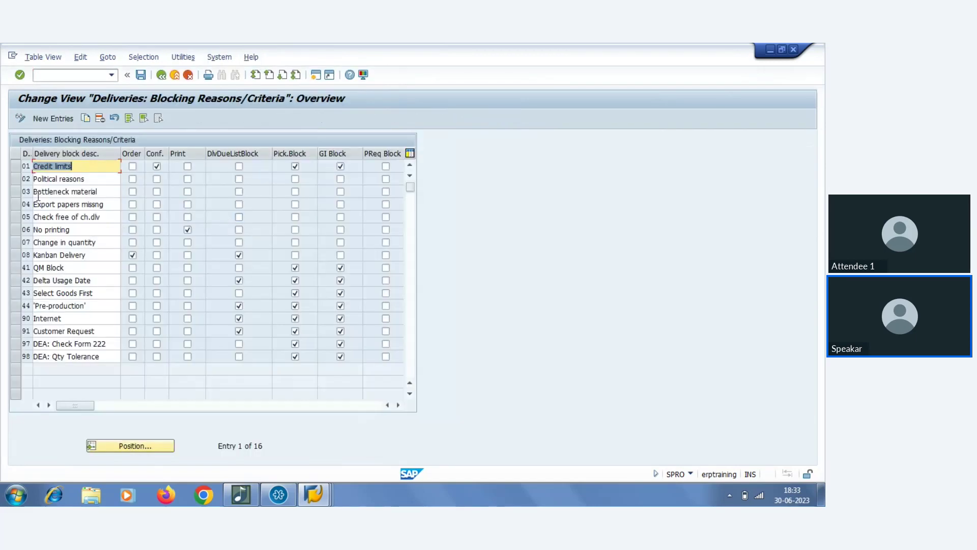
pyautogui.click(15, 168)
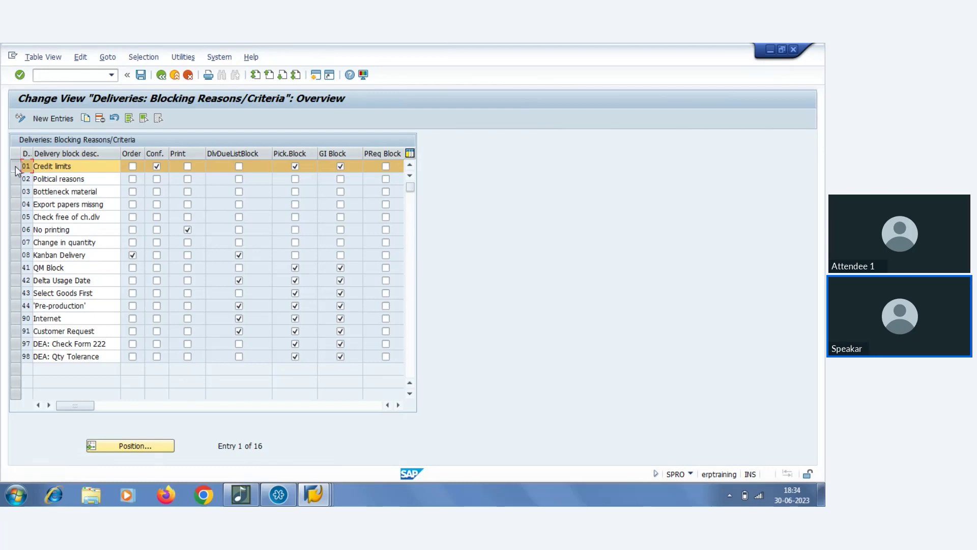
pyautogui.click(15, 166)
pyautogui.click(16, 166)
pyautogui.moveTo(170, 154); pyautogui.dragTo(187, 154)
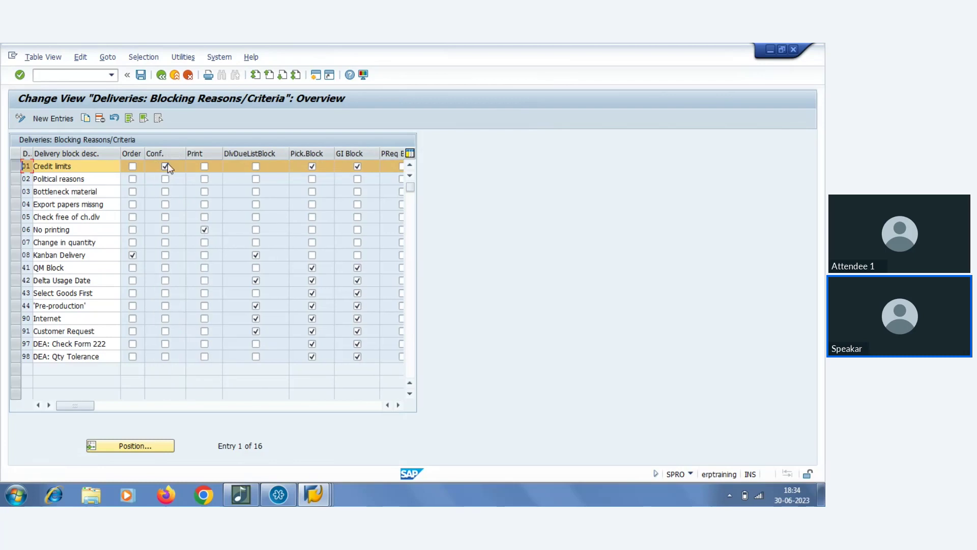
# Switch to the sales order session and display the other recent order, the one carrying the Credit limits delivery block.
pyautogui.click(313, 493)
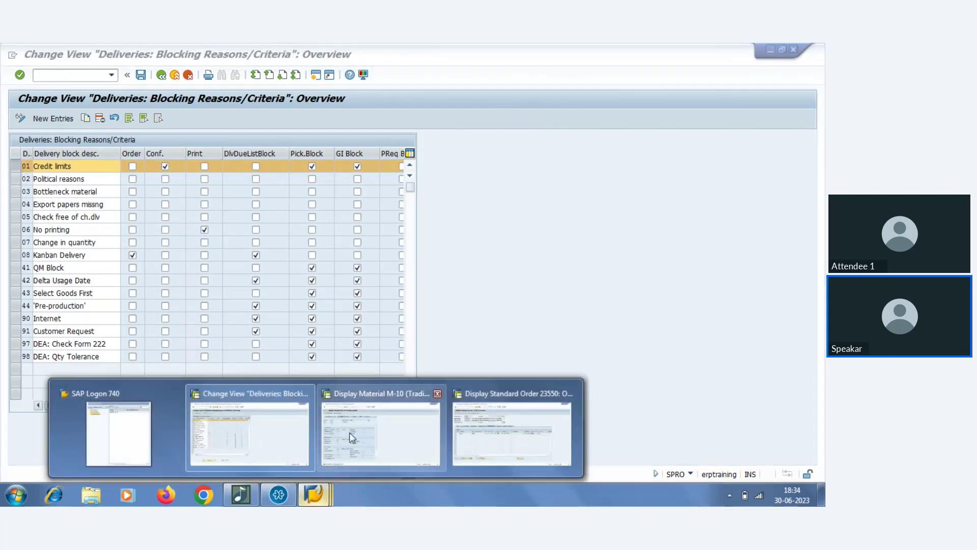
pyautogui.click(493, 412)
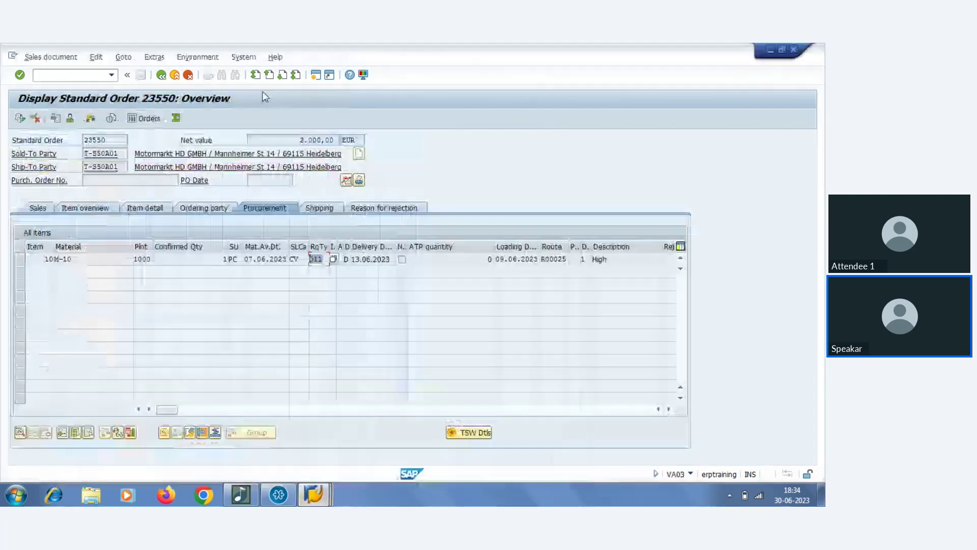
pyautogui.click(187, 74)
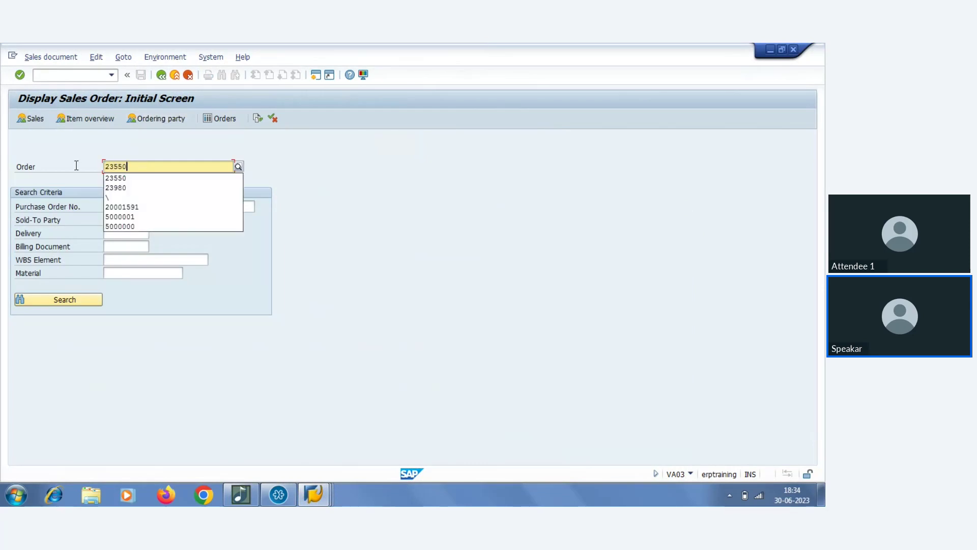
pyautogui.press('Down')
pyautogui.press('Down')
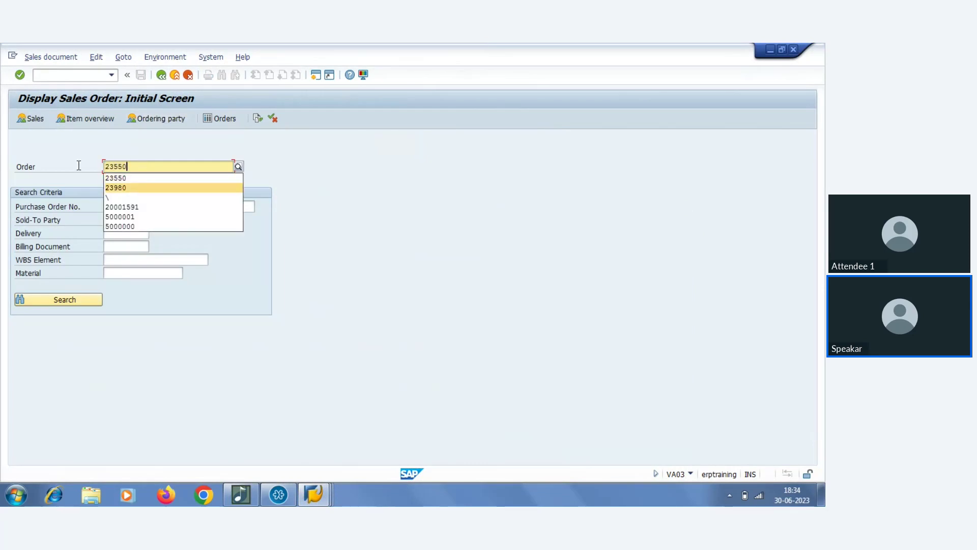
pyautogui.press('Return')
pyautogui.press('Return')
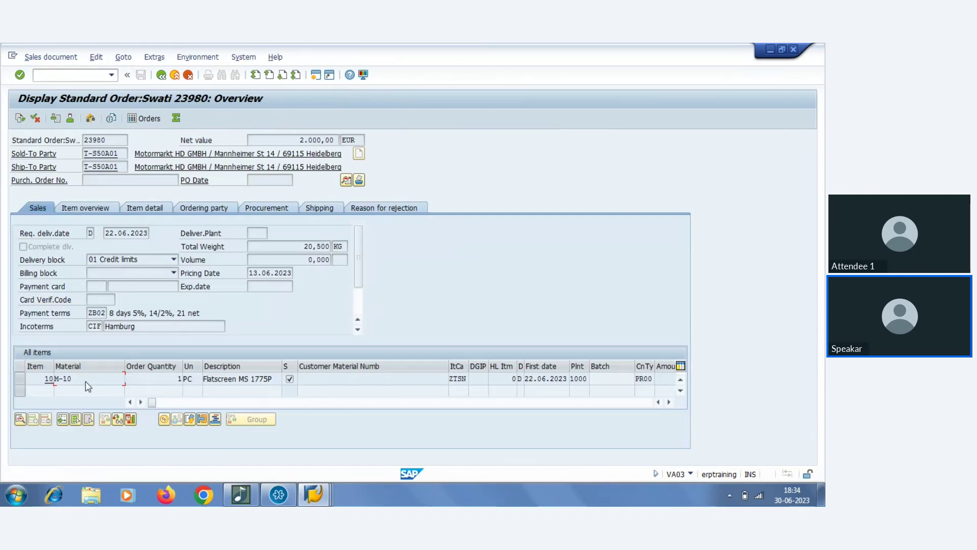
# Examine the confirmed quantity in the schedule lines of item 10, material M-10, and return to the order overview.
pyautogui.doubleClick(85, 379)
pyautogui.click(390, 183)
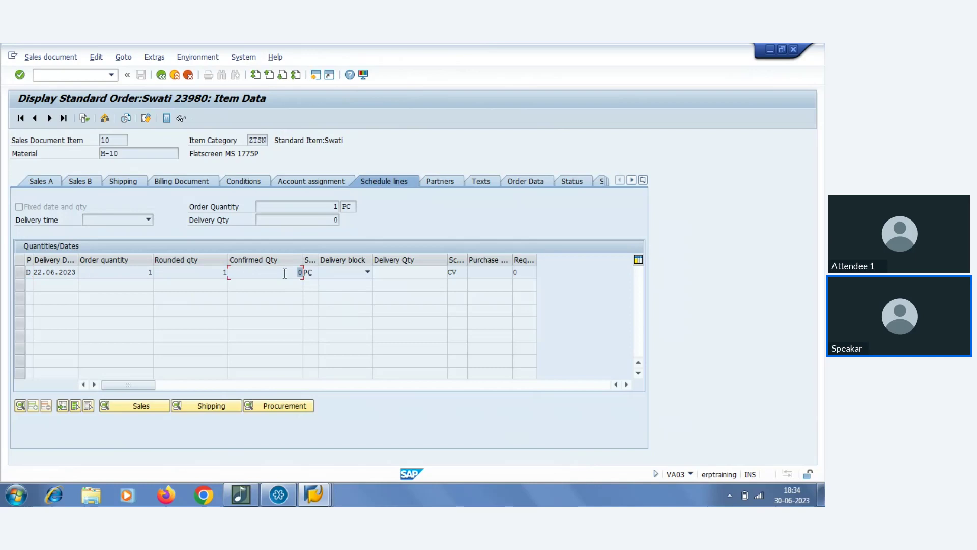
pyautogui.click(161, 75)
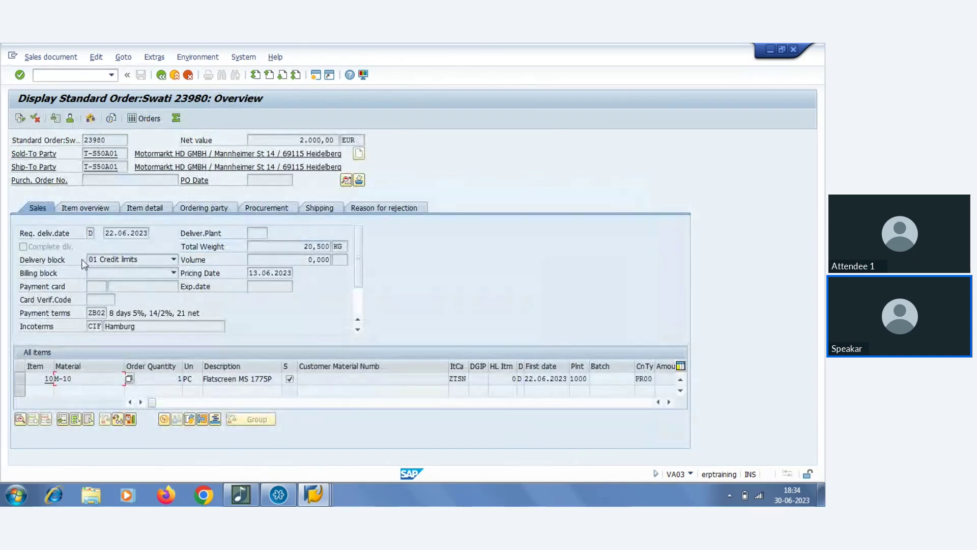
# Check the order's header delivery block, and reopen the M-10 item's schedule lines to compare the confirmed quantity.
pyautogui.click(125, 261)
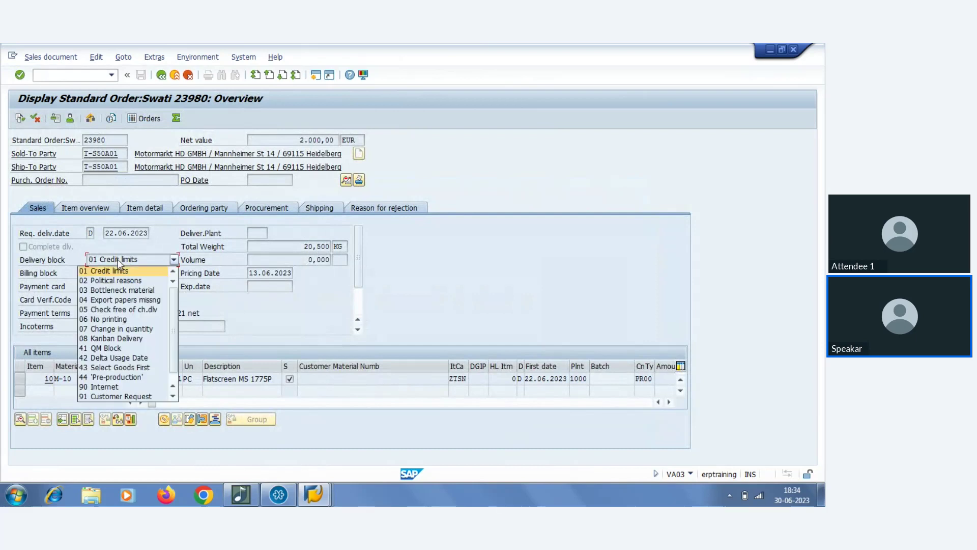
pyautogui.click(122, 259)
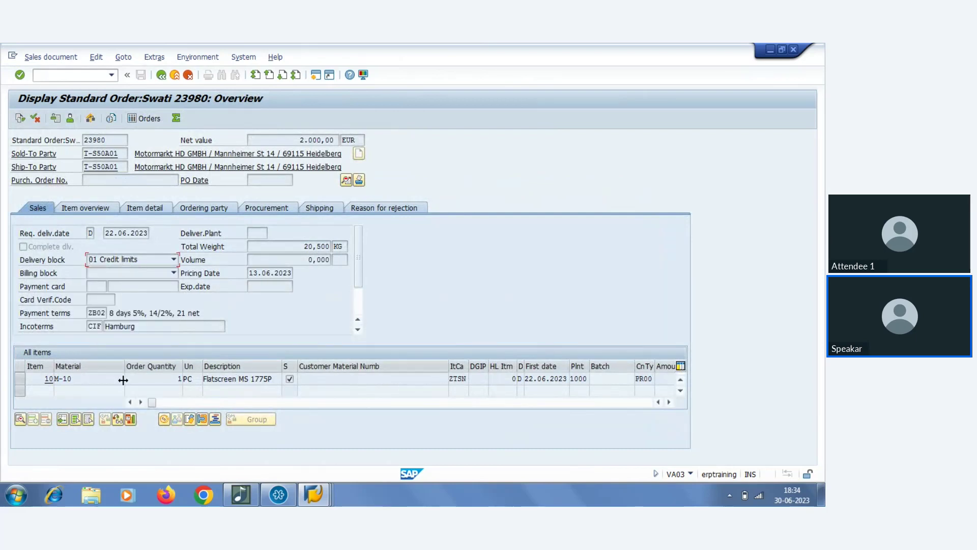
pyautogui.click(96, 379)
pyautogui.doubleClick(96, 379)
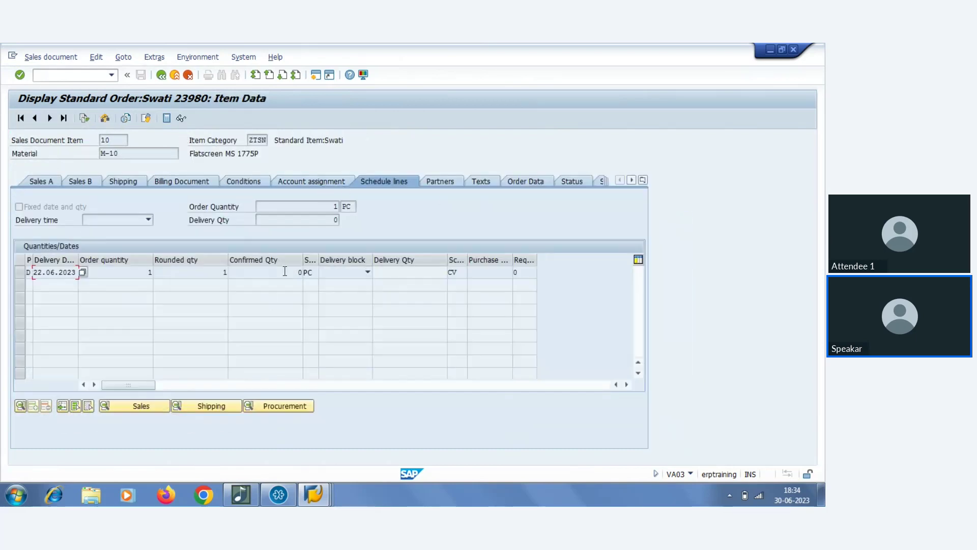
pyautogui.click(285, 271)
# Review the Conf. setting of block 01 Credit limits in the delivery blocking criteria, and return to the implementation guide.
pyautogui.moveTo(314, 494)
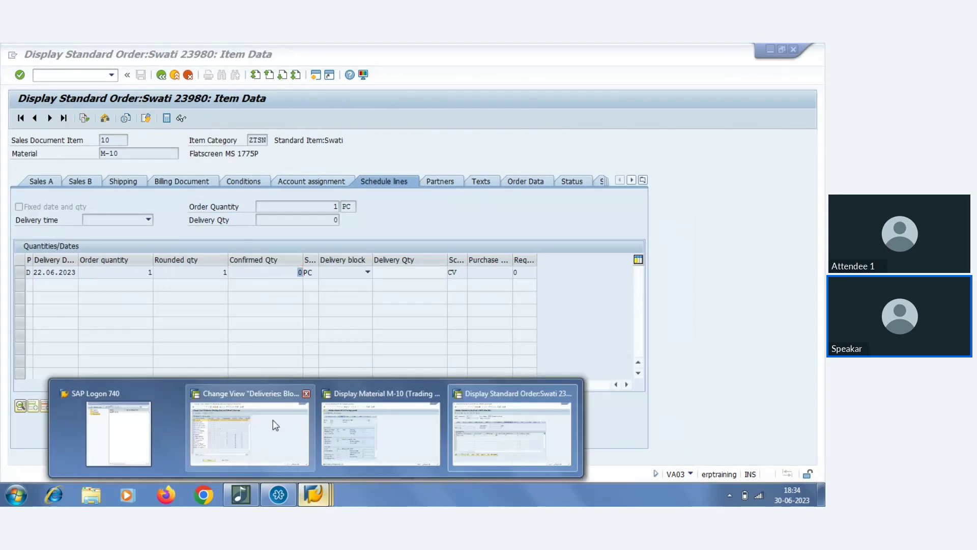
pyautogui.click(276, 424)
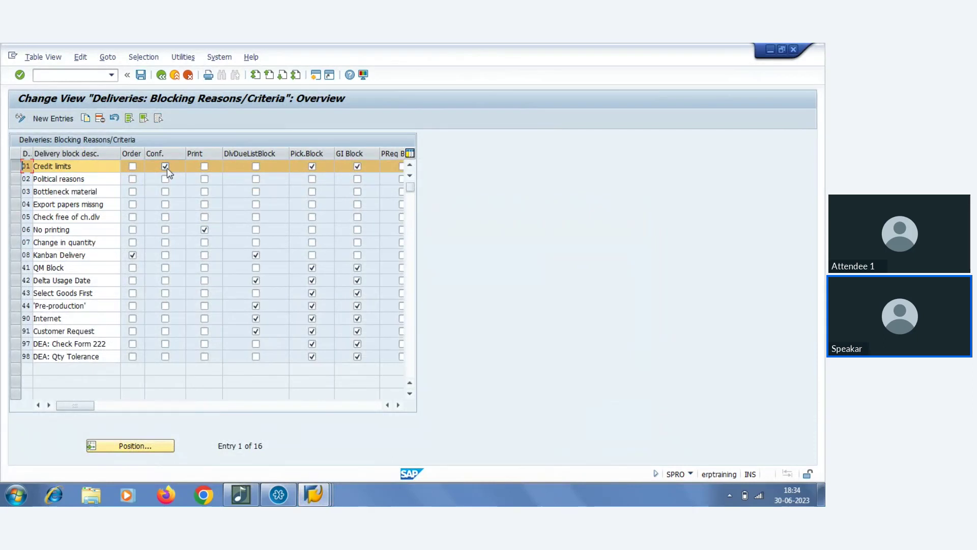
pyautogui.click(17, 170)
pyautogui.click(17, 169)
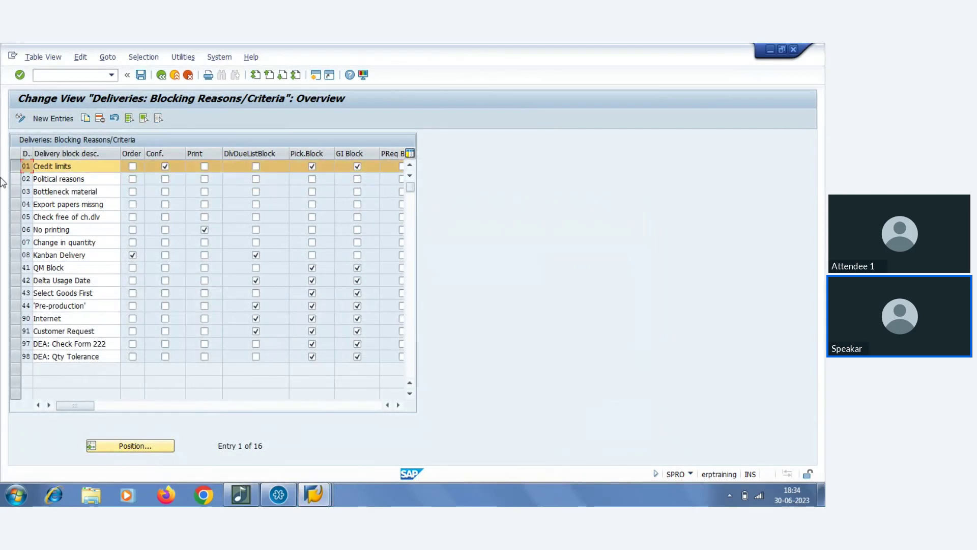
pyautogui.click(161, 75)
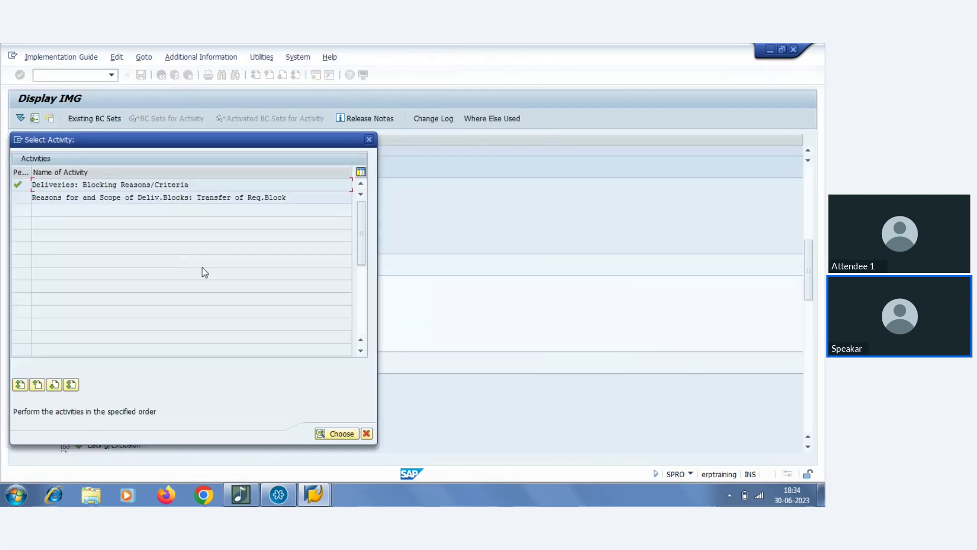
pyautogui.click(370, 139)
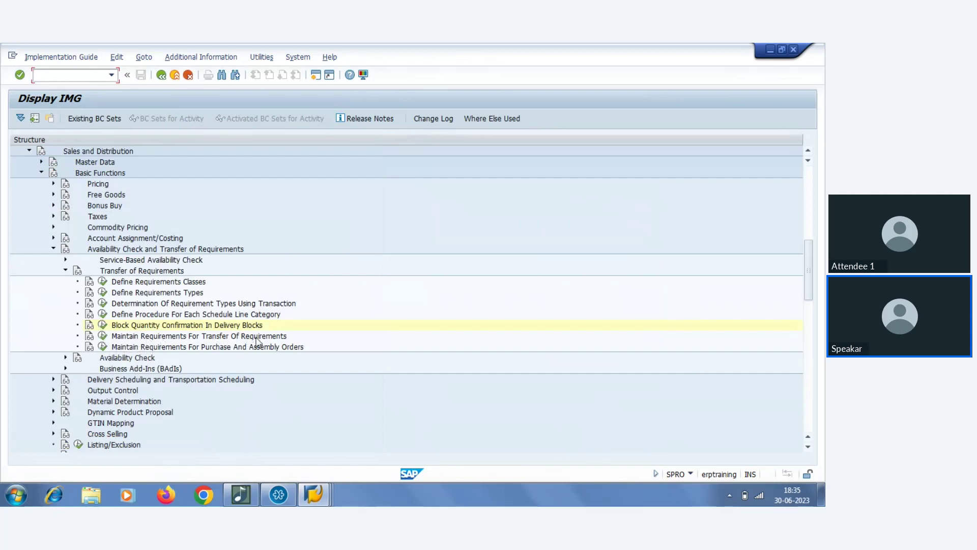
# Review routine 101 Reqs.availability in the routine choices for the transfer of requirements criteria, and return to the implementation guide.
pyautogui.click(103, 336)
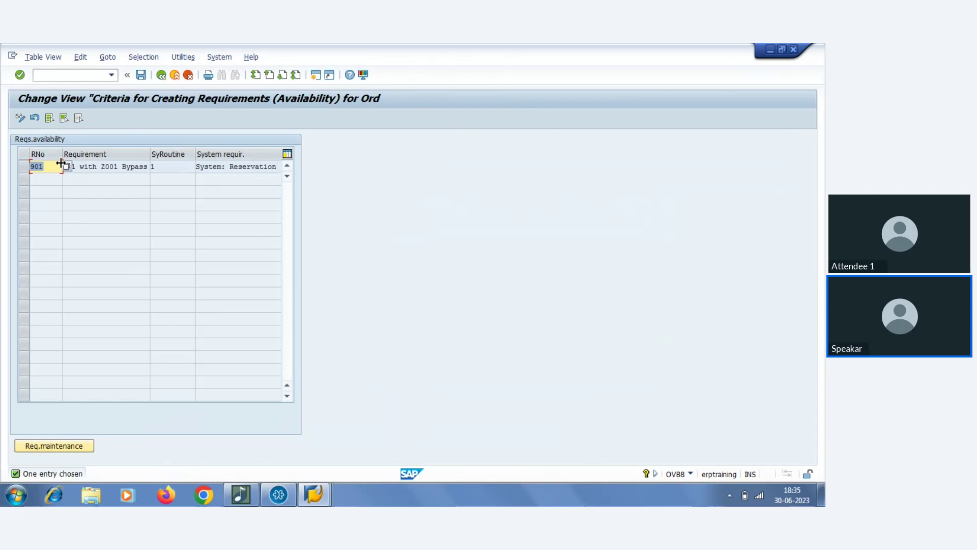
pyautogui.click(66, 167)
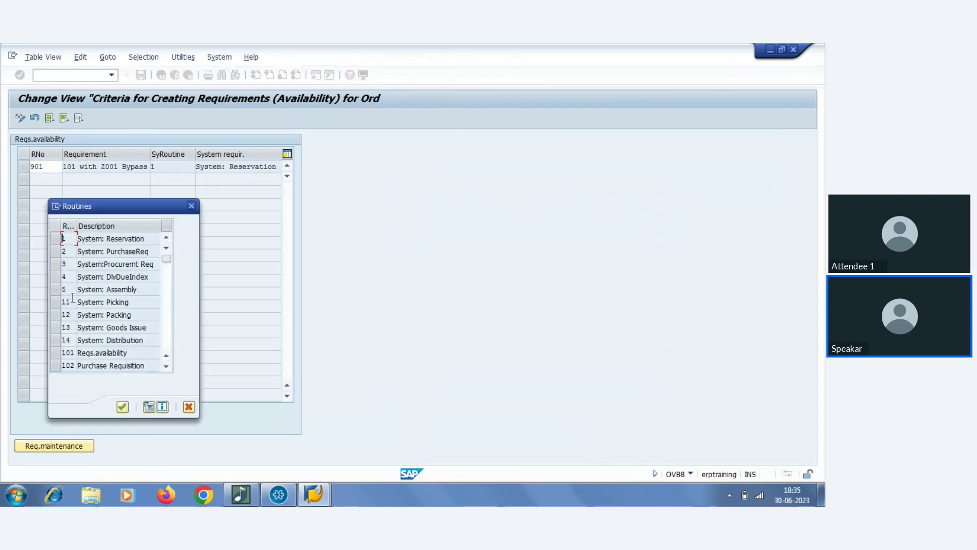
pyautogui.click(71, 353)
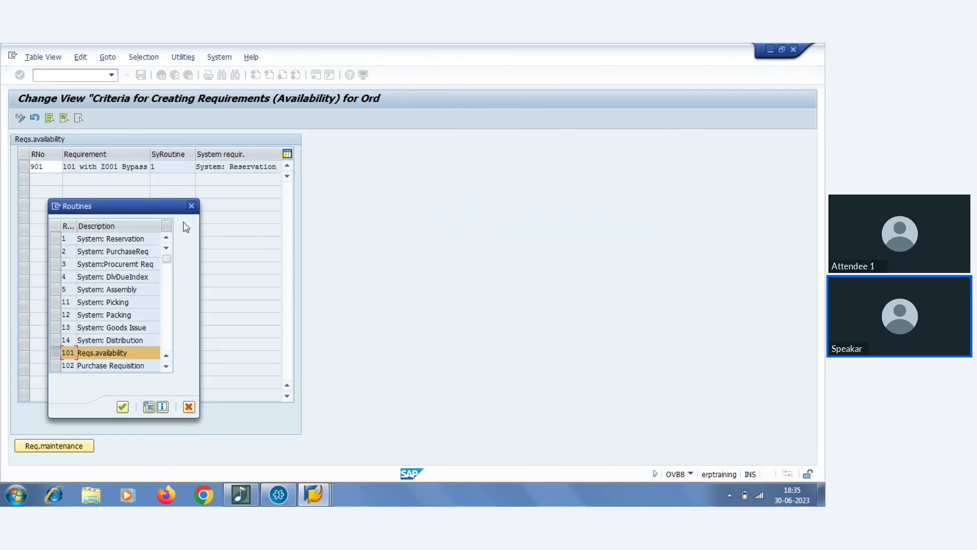
pyautogui.click(192, 206)
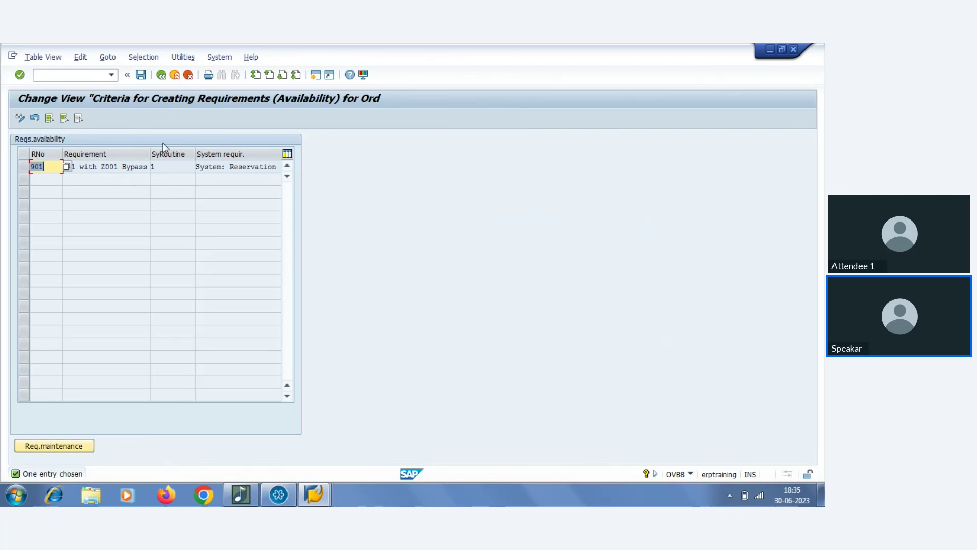
pyautogui.click(161, 75)
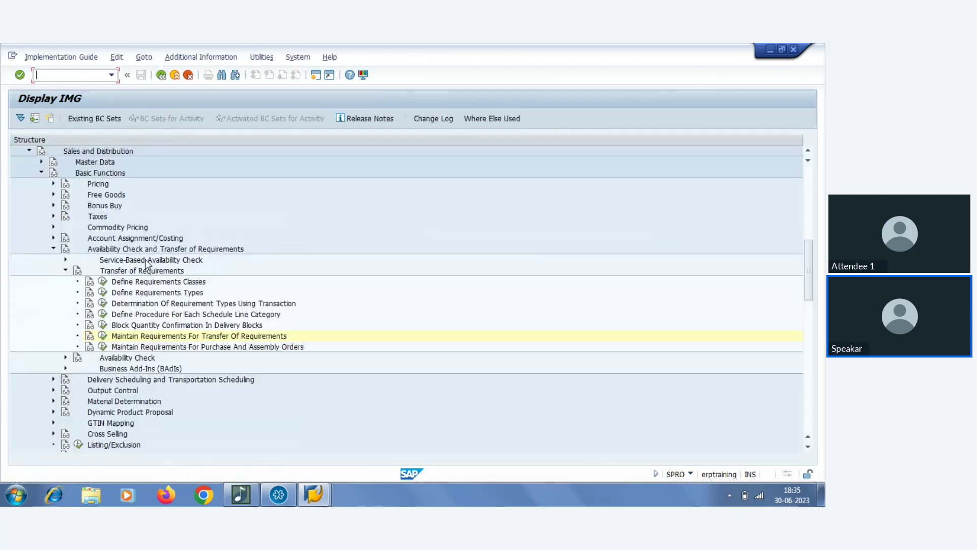
# Reopen the requirements for transfer of requirements, recheck the routines available for entry 901, and return without changing it.
pyautogui.click(103, 337)
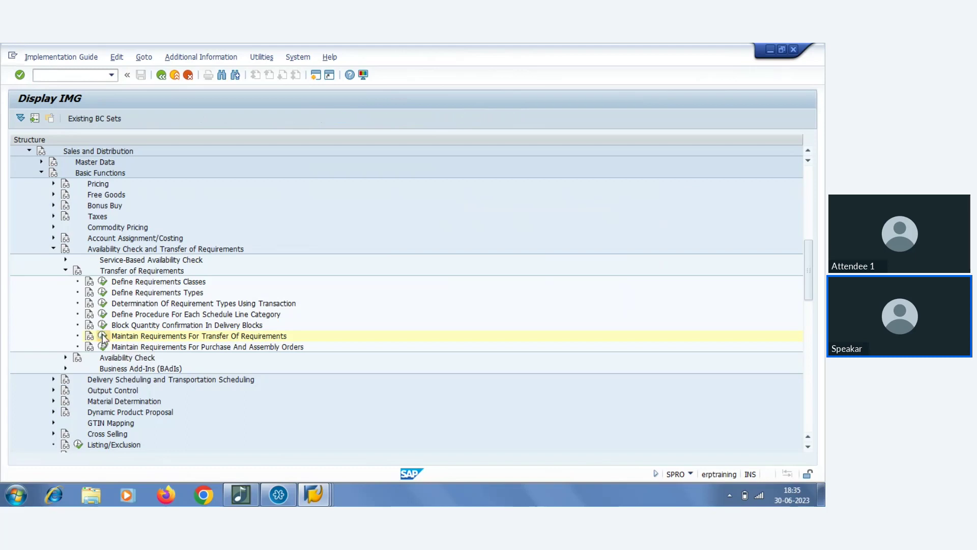
pyautogui.click(160, 75)
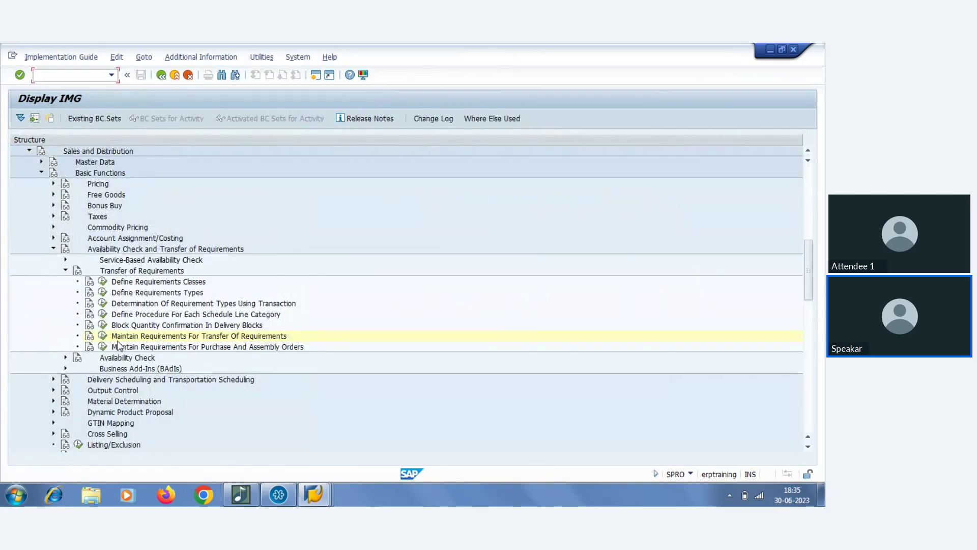
pyautogui.click(102, 337)
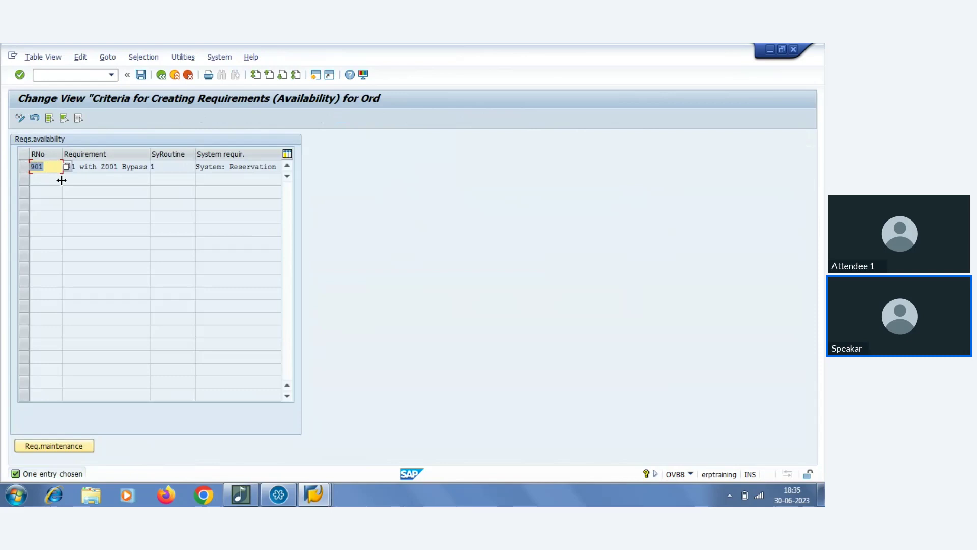
pyautogui.click(48, 168)
pyautogui.doubleClick(48, 168)
pyautogui.click(66, 167)
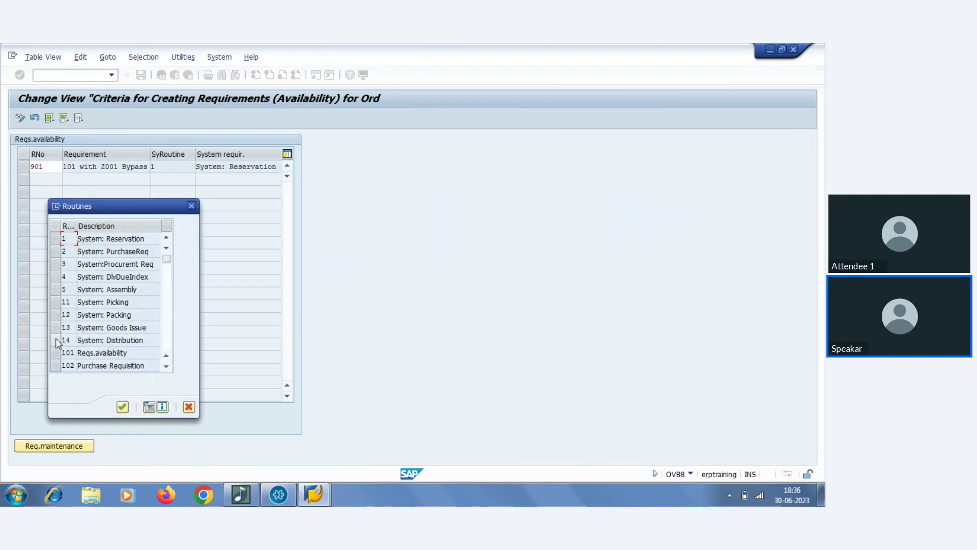
pyautogui.click(191, 206)
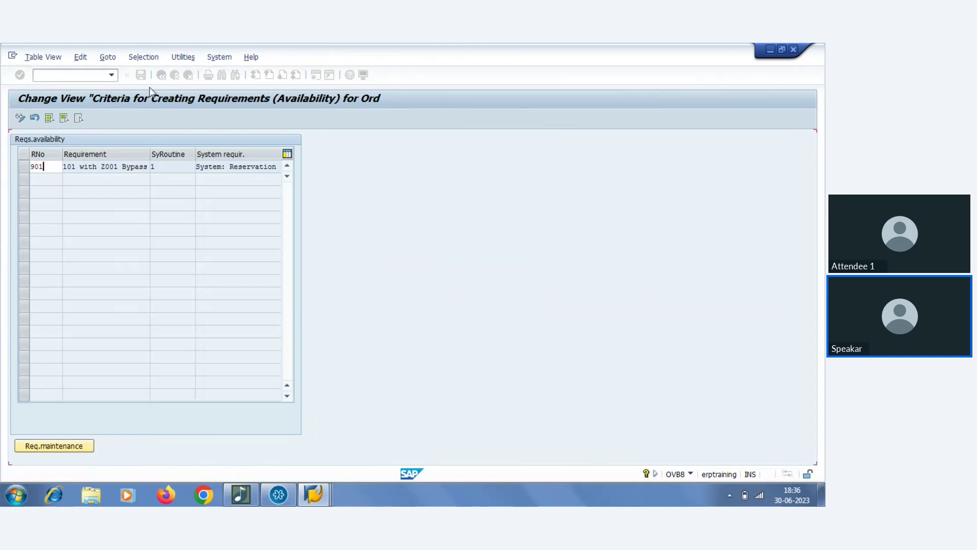
pyautogui.click(164, 76)
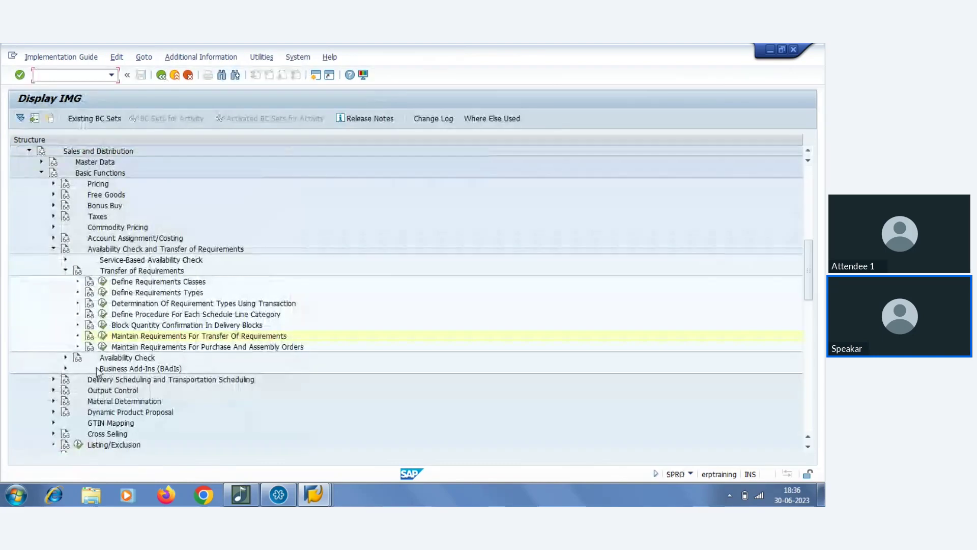
# Examine requirement 102 Purchase Requisition and its available routines in the purchase and assembly order requirements, and return to the implementation guide.
pyautogui.click(104, 349)
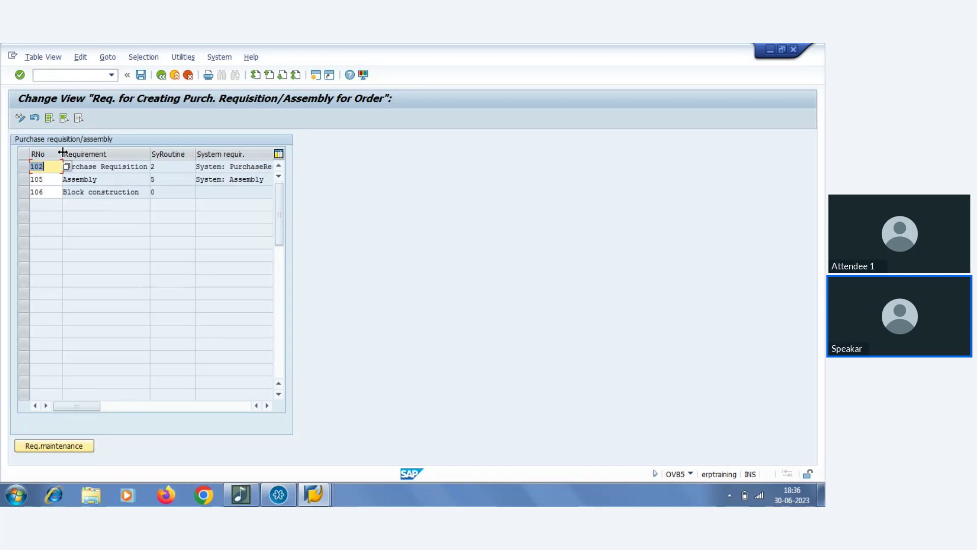
pyautogui.click(53, 166)
pyautogui.click(66, 167)
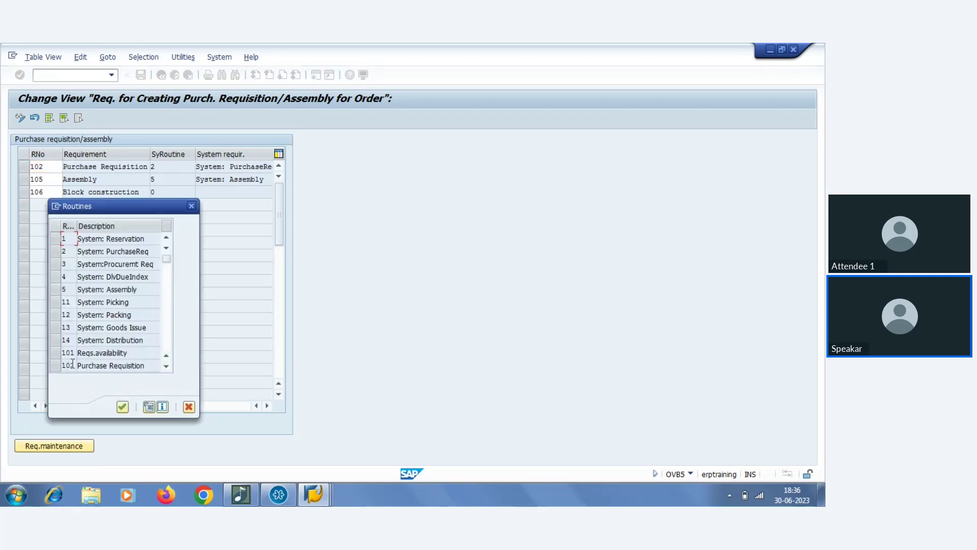
pyautogui.click(191, 207)
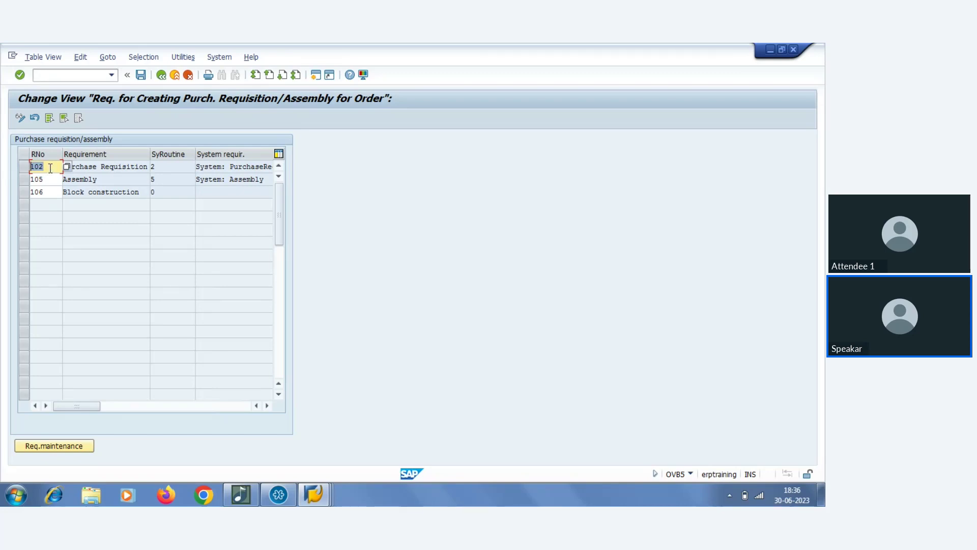
pyautogui.moveTo(93, 166); pyautogui.dragTo(132, 169)
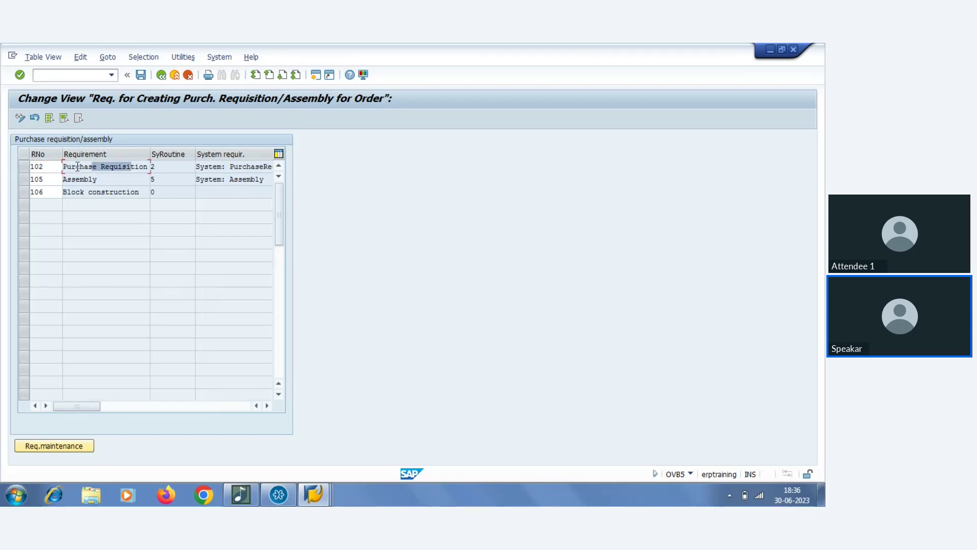
pyautogui.moveTo(72, 166); pyautogui.dragTo(136, 168)
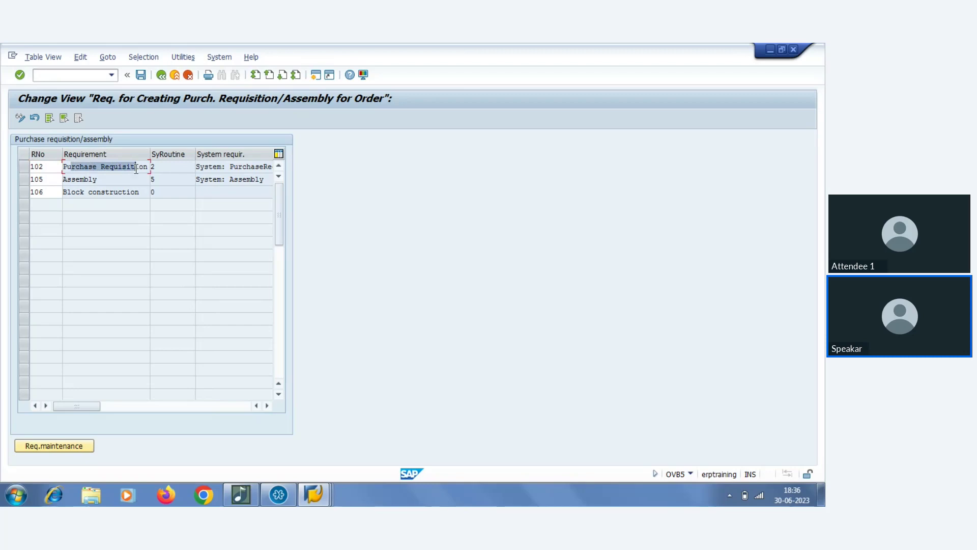
pyautogui.click(161, 75)
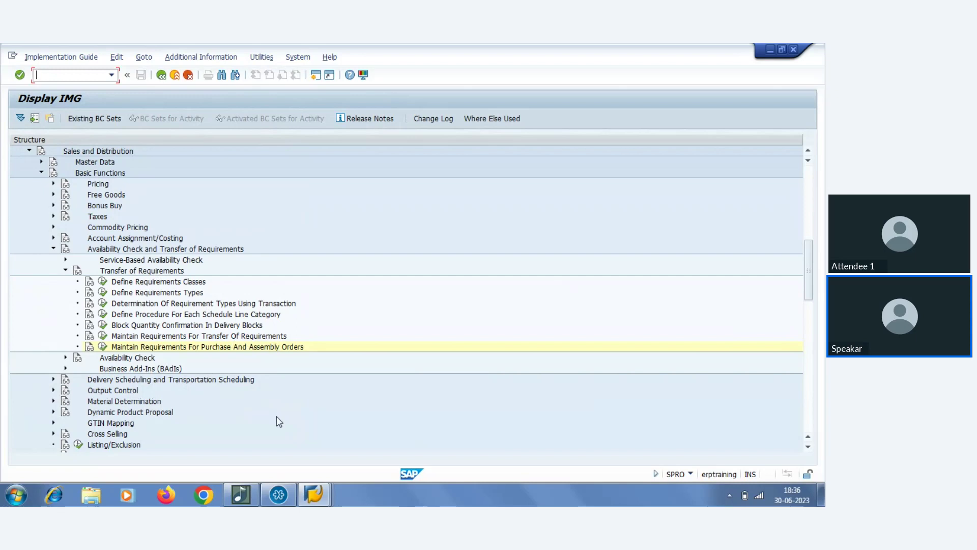
# Switch to the SAP SD Training meeting window.
pyautogui.click(278, 495)
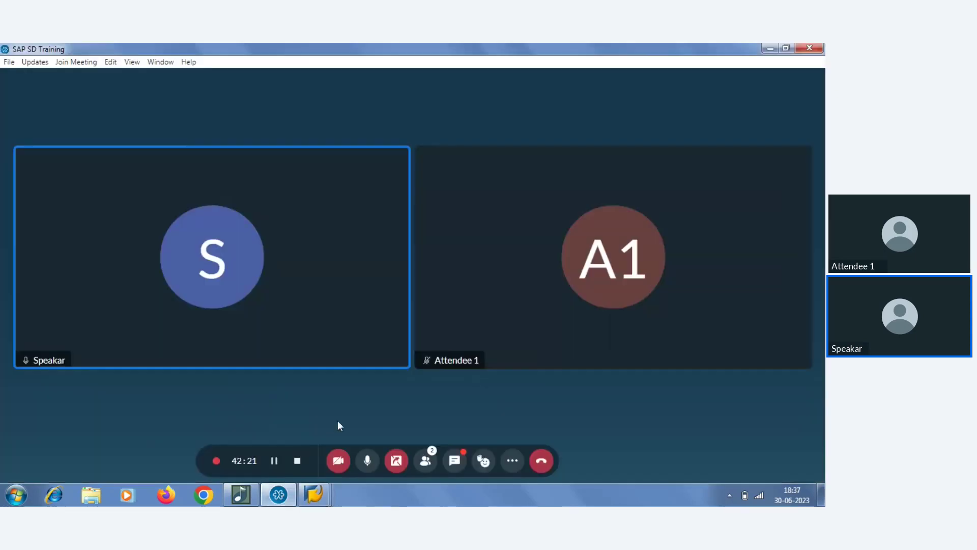